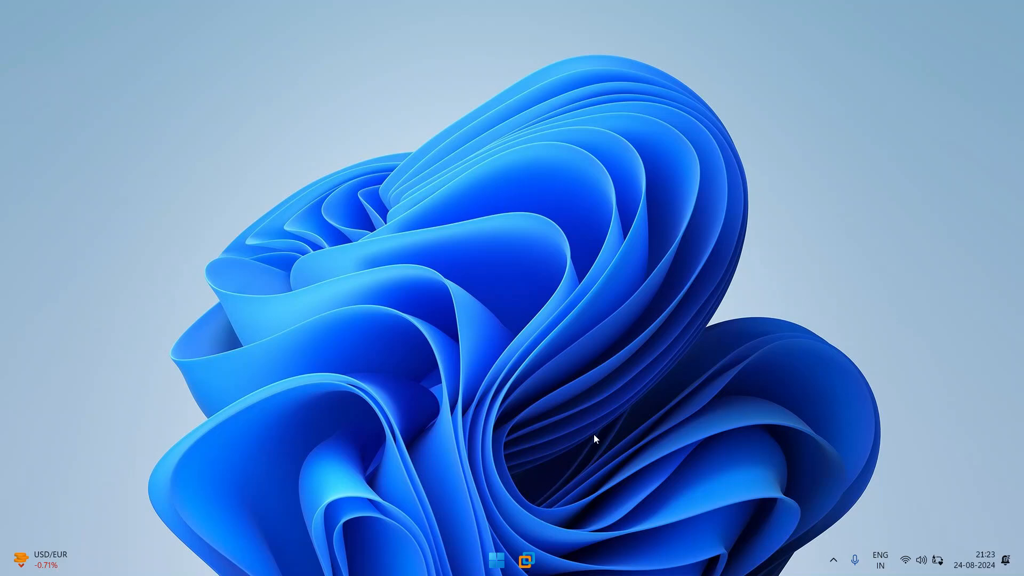
Step: Switch to VMware Workstation and display the PDC Ser2022 virtual machine's lock screen
{"action": "mouse_move", "coordinate": [528, 563]}
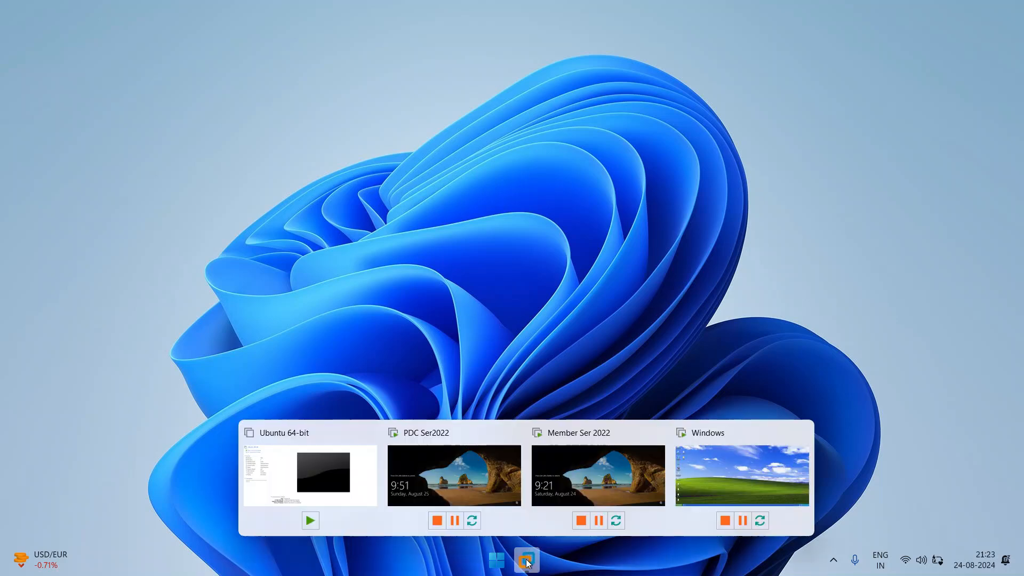
{"action": "mouse_move", "coordinate": [509, 524]}
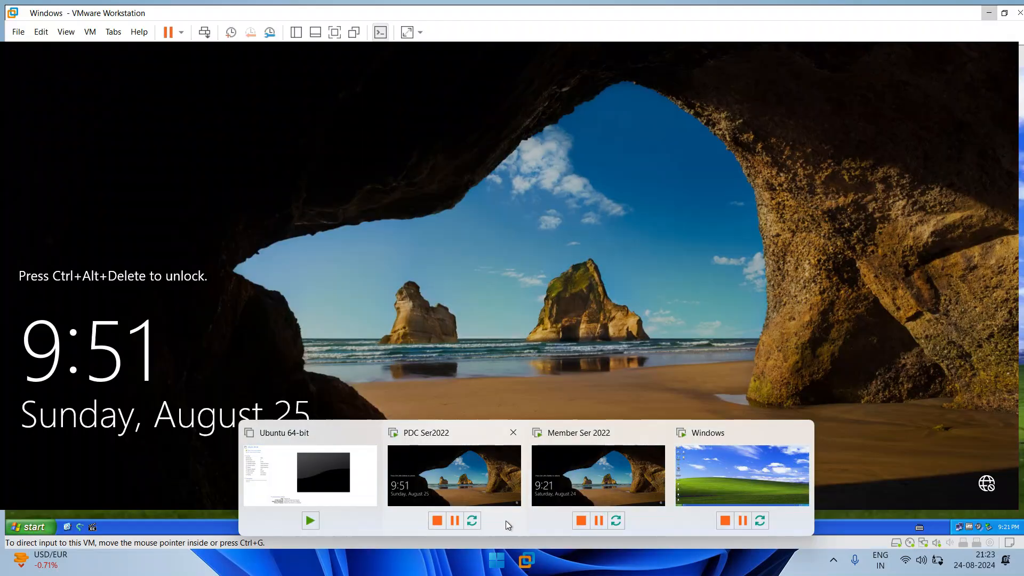
{"action": "left_click", "coordinate": [465, 480]}
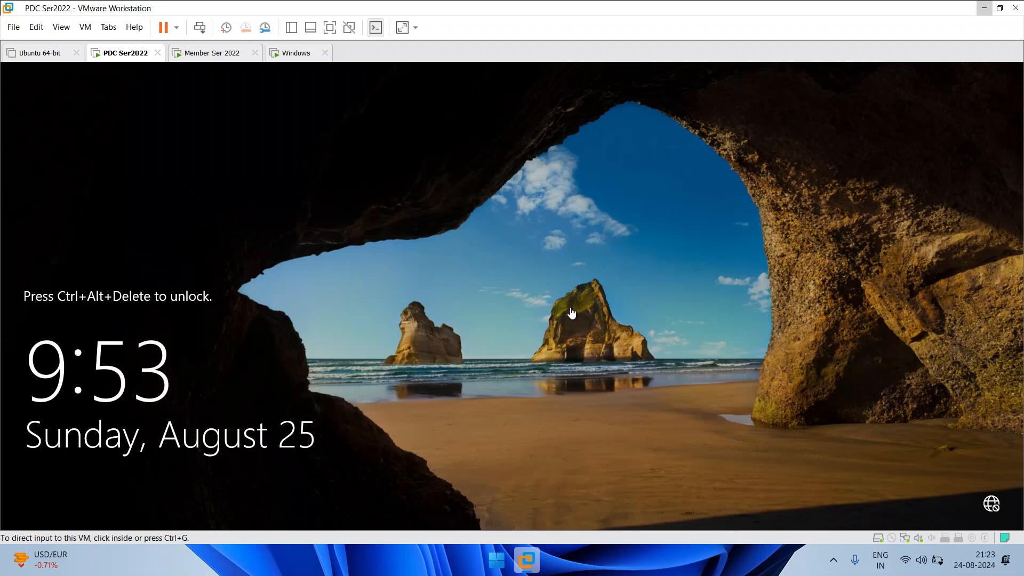
{"action": "left_click", "coordinate": [508, 256]}
Step: Look over the Member Ser 2022 and Windows virtual machines
{"action": "left_click", "coordinate": [215, 53]}
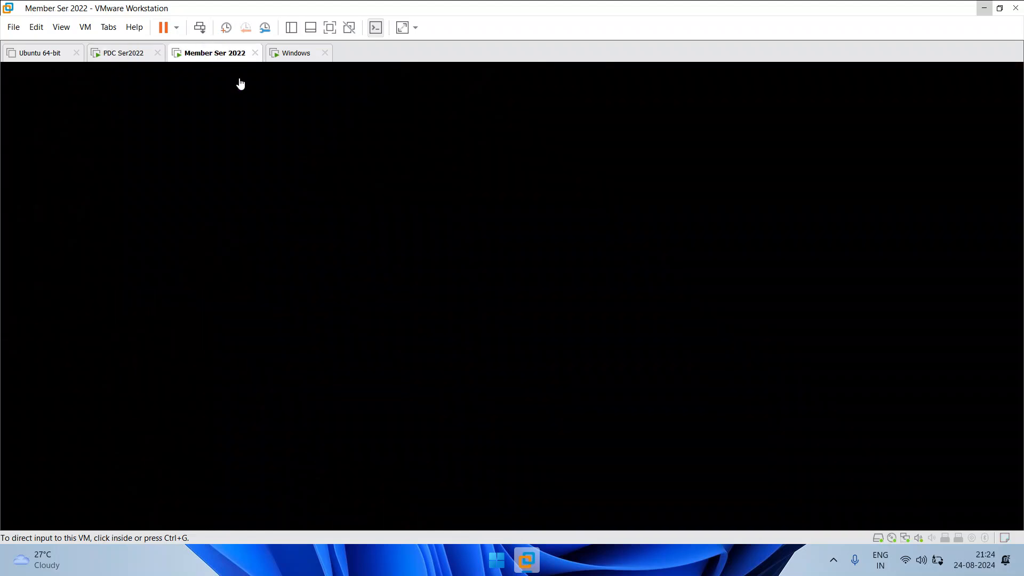
{"action": "left_click", "coordinate": [367, 213]}
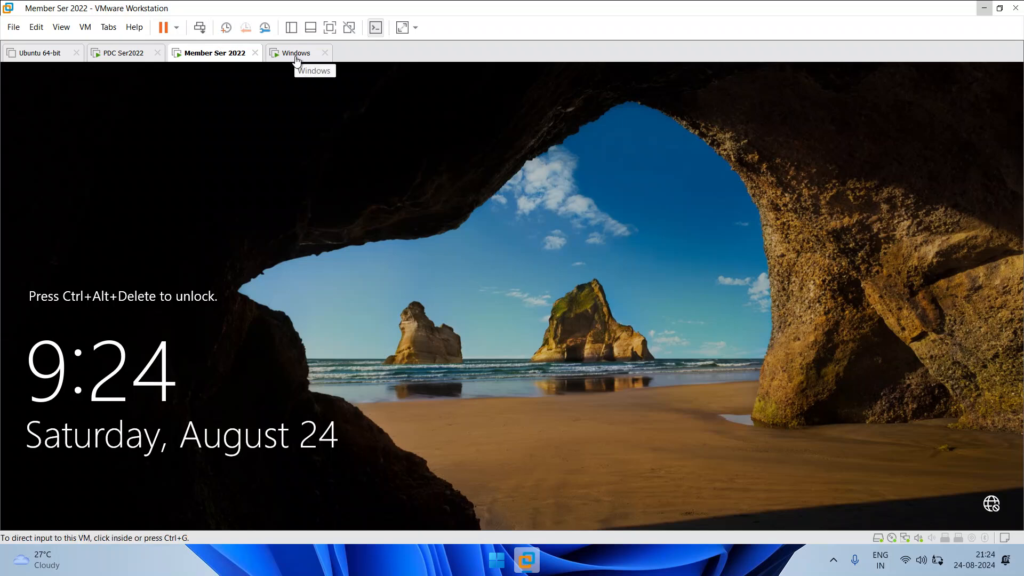
{"action": "left_click", "coordinate": [297, 56]}
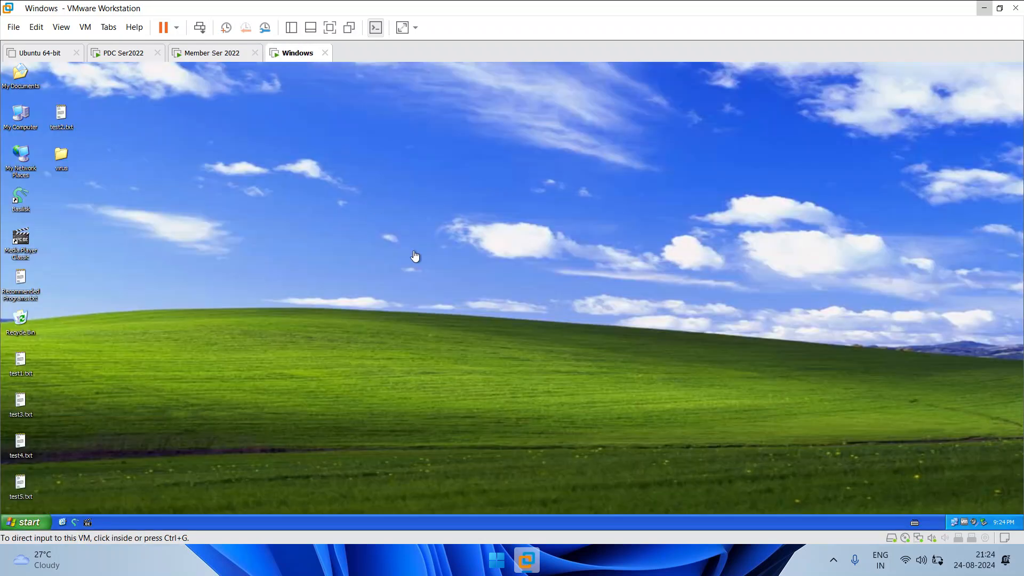
{"action": "left_click", "coordinate": [475, 271]}
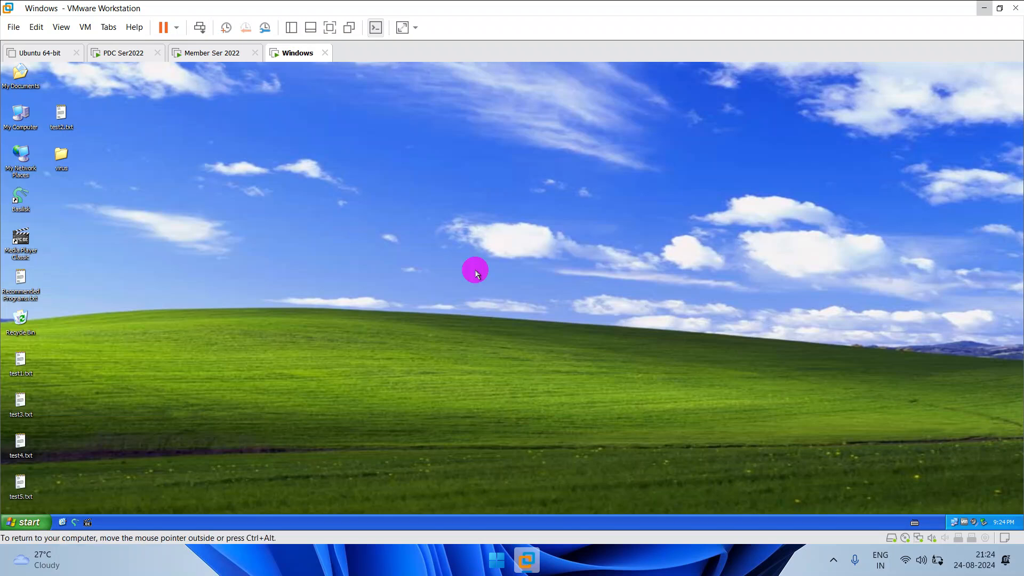
Step: Unlock the PDC Ser2022 virtual machine and sign in as CISCO\Administrator by entering the account password
{"action": "left_click", "coordinate": [132, 59]}
{"action": "left_click", "coordinate": [409, 252]}
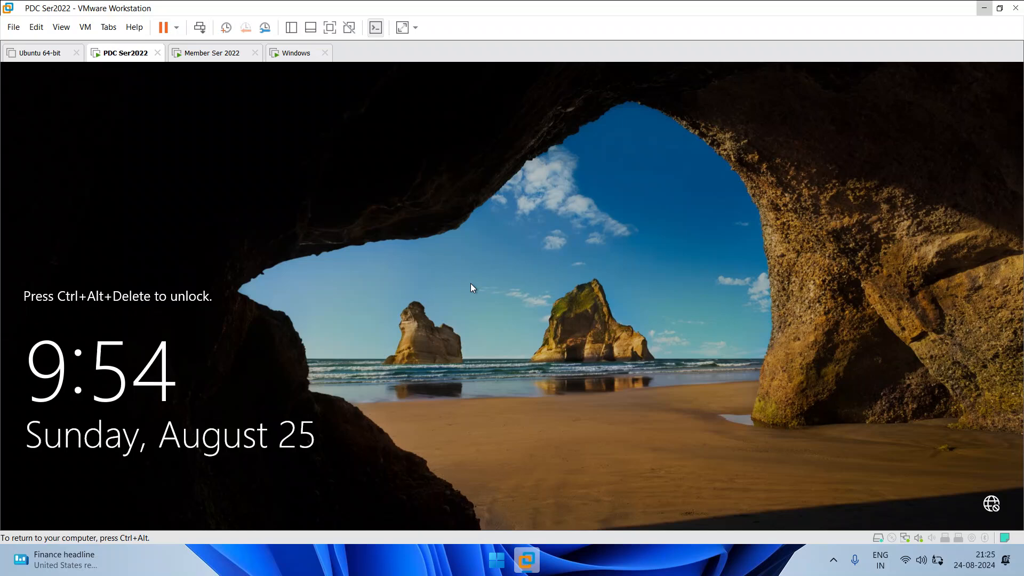
{"action": "key", "text": "ctrl+alt+Insert"}
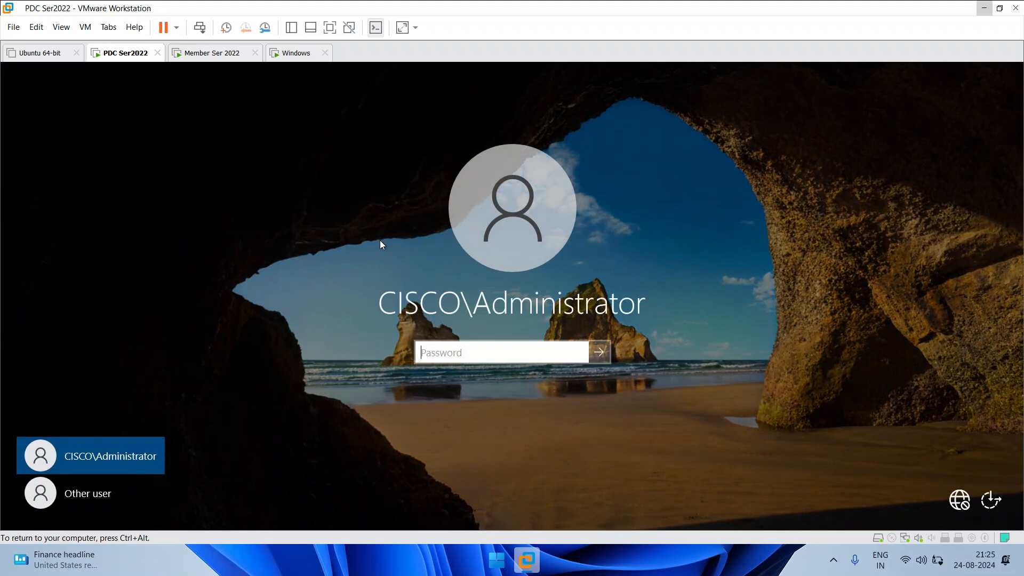
{"action": "left_click", "coordinate": [467, 347]}
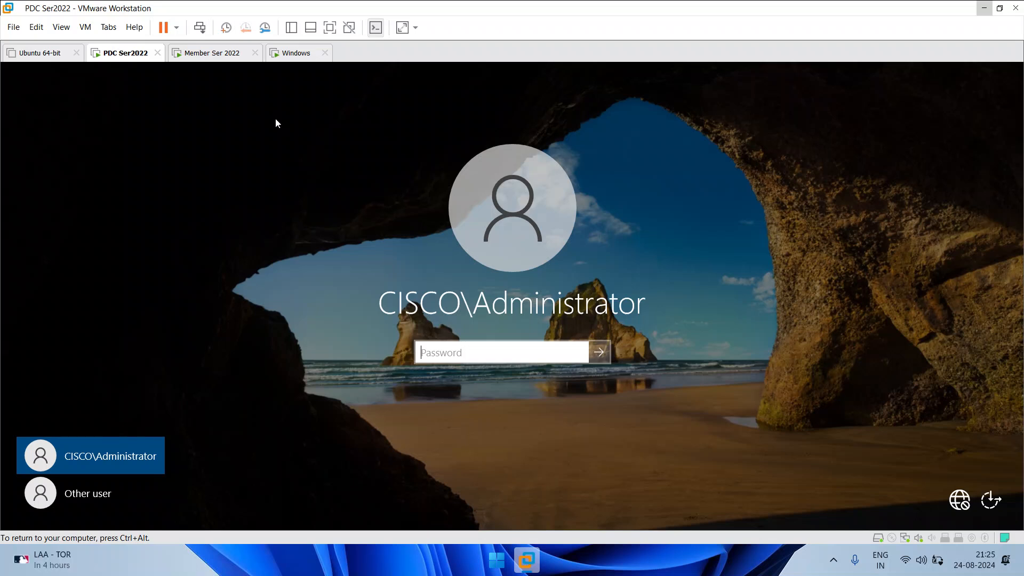
{"action": "left_click", "coordinate": [478, 352]}
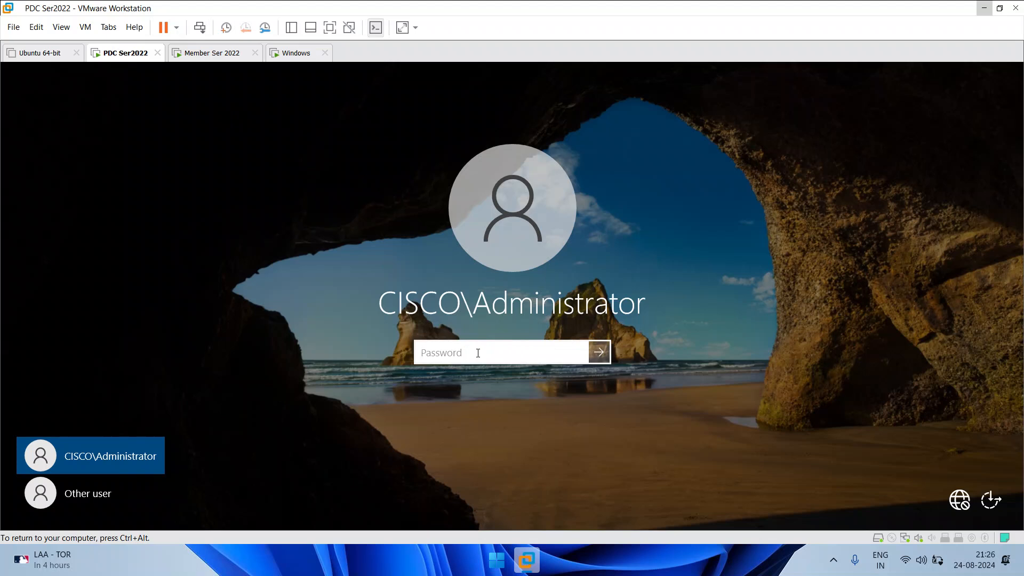
{"action": "left_click", "coordinate": [464, 352]}
{"action": "type", "text": "***"}
{"action": "key", "text": "BackSpace"}
{"action": "key", "text": "BackSpace"}
{"action": "key", "text": "BackSpace"}
{"action": "type", "text": "********"}
{"action": "key", "text": "Return"}
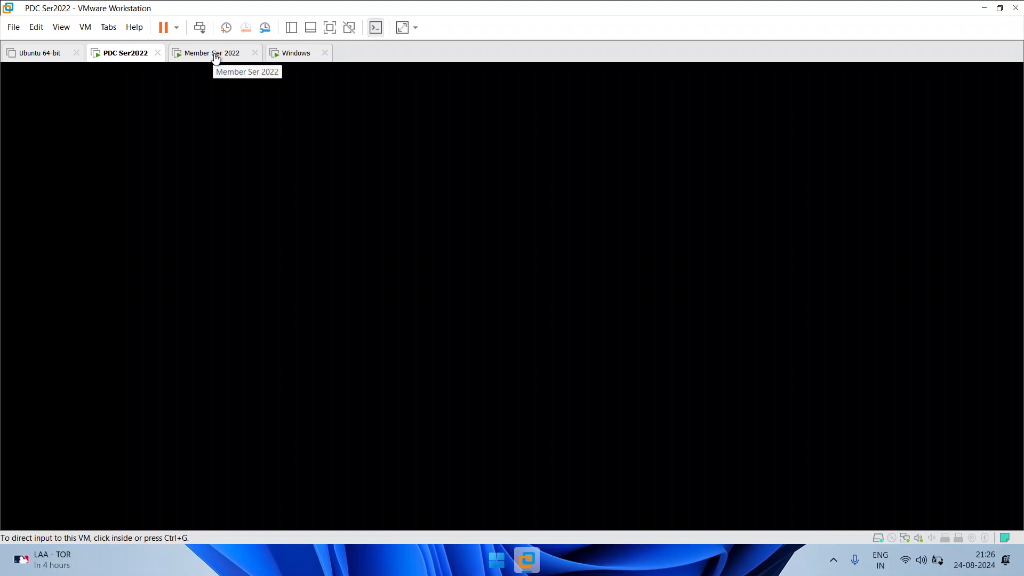
{"action": "left_click", "coordinate": [382, 251]}
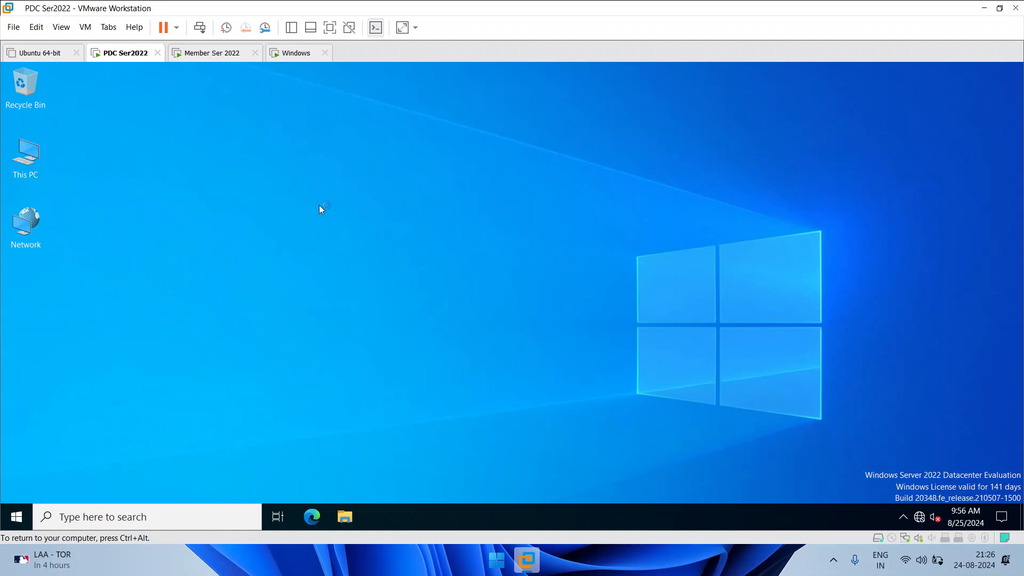
Step: Unlock the Member Ser 2022 virtual machine and sign in to the domain administrator account by entering its password
{"action": "left_click", "coordinate": [202, 54]}
{"action": "left_click", "coordinate": [430, 287]}
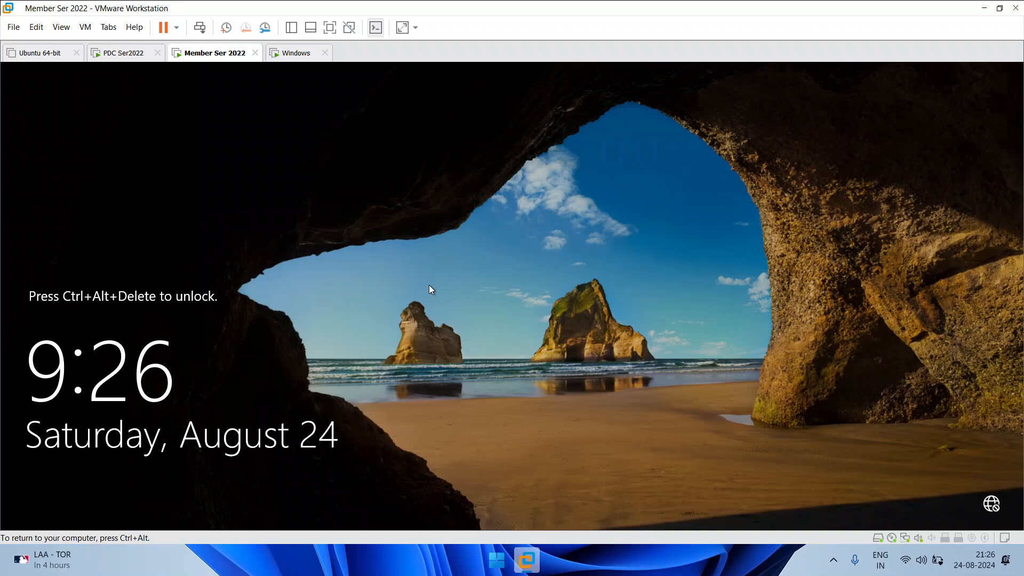
{"action": "key", "text": "ctrl+alt+Insert"}
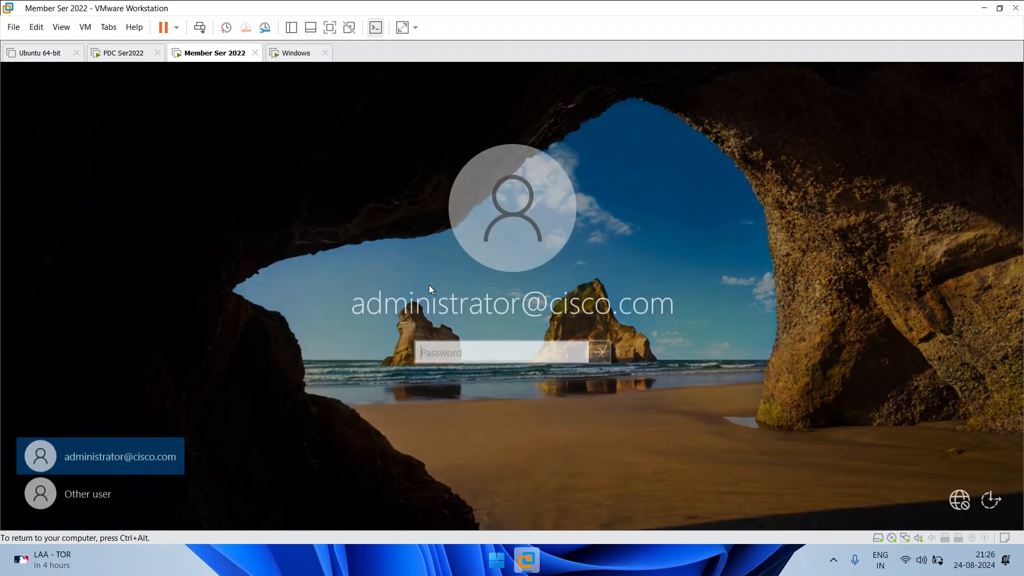
{"action": "left_click", "coordinate": [492, 356]}
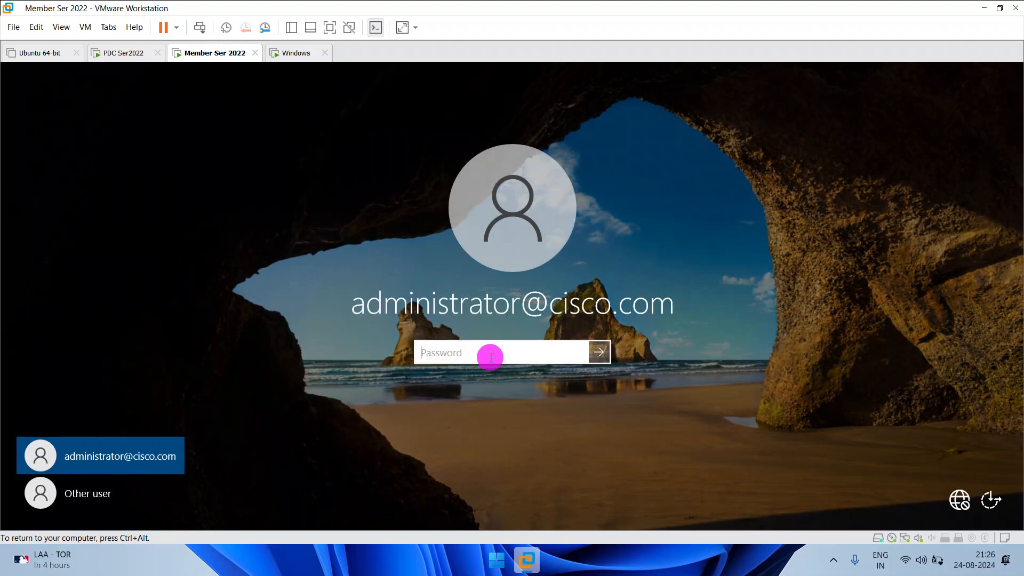
{"action": "type", "text": "********"}
{"action": "key", "text": "Return"}
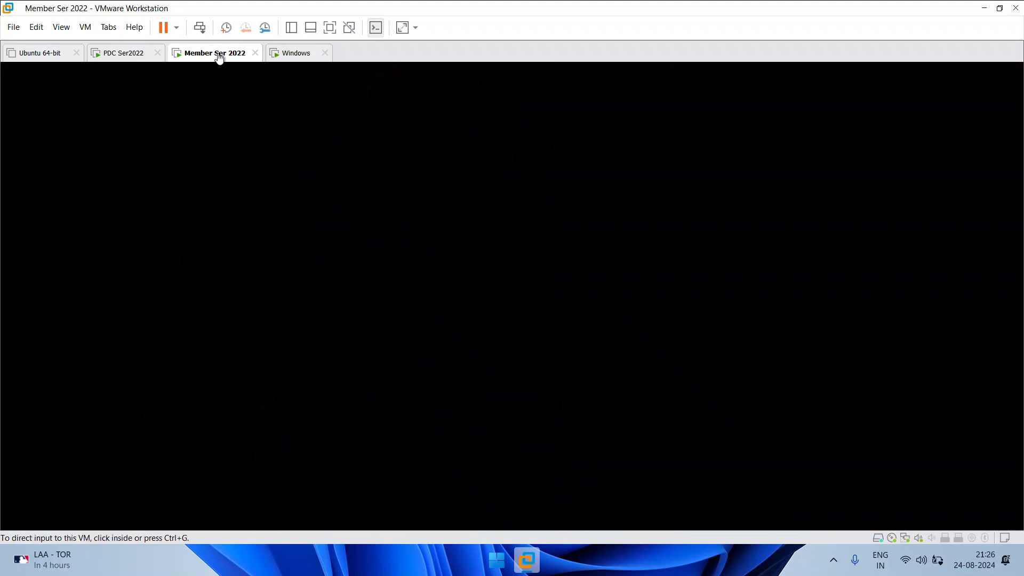
Step: Minimize Server Manager on PDC Ser2022 and Member Ser 2022, dismissing the Windows Admin Center message on the member server
{"action": "left_click", "coordinate": [121, 53]}
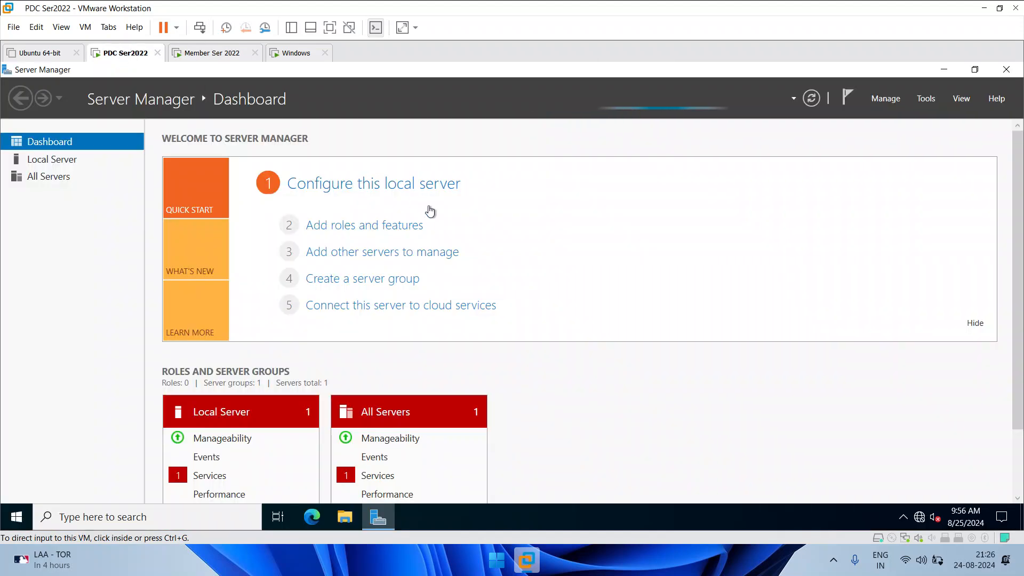
{"action": "left_click", "coordinate": [763, 385]}
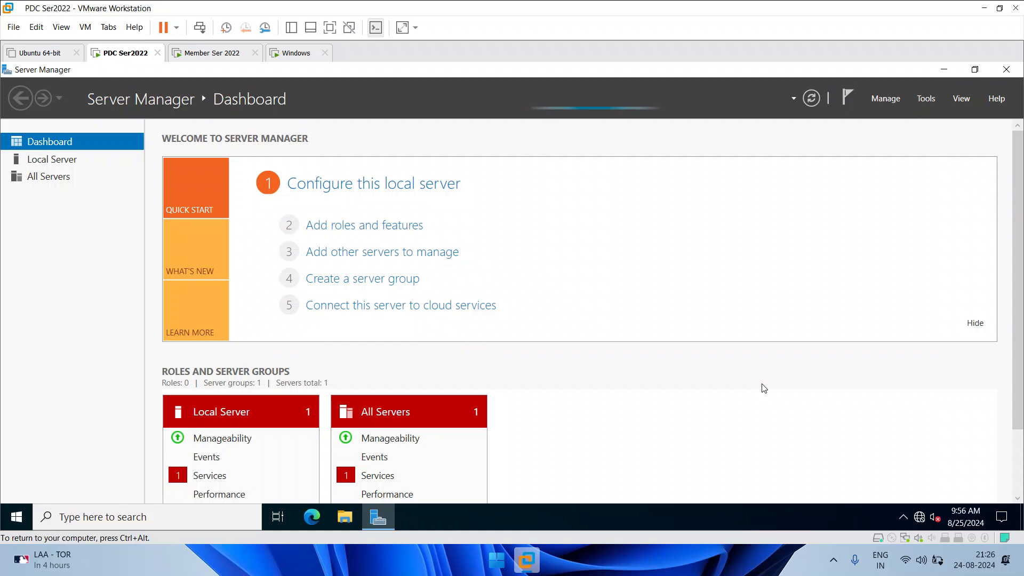
{"action": "left_click", "coordinate": [943, 69]}
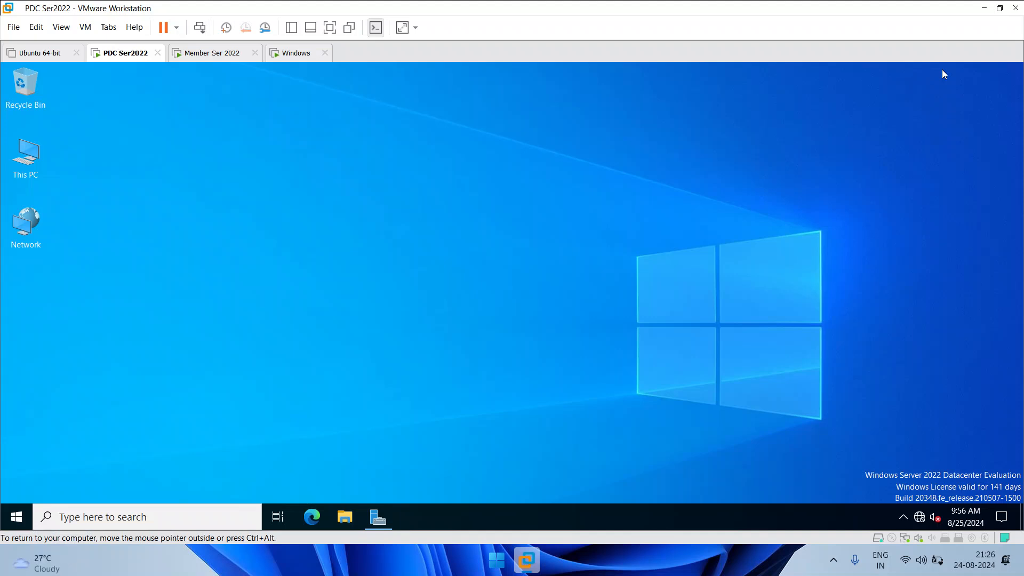
{"action": "left_click", "coordinate": [216, 61]}
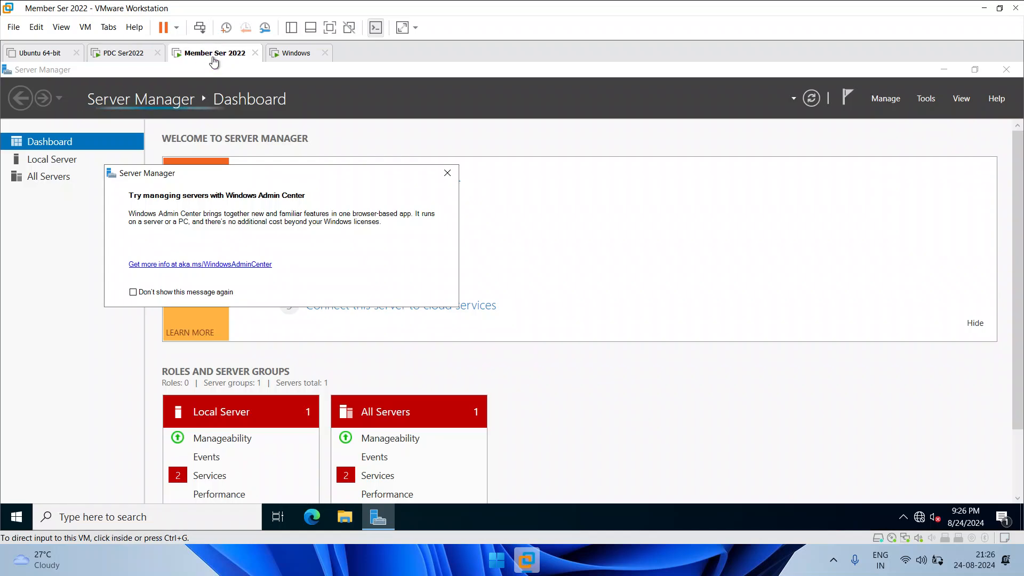
{"action": "left_click", "coordinate": [448, 178]}
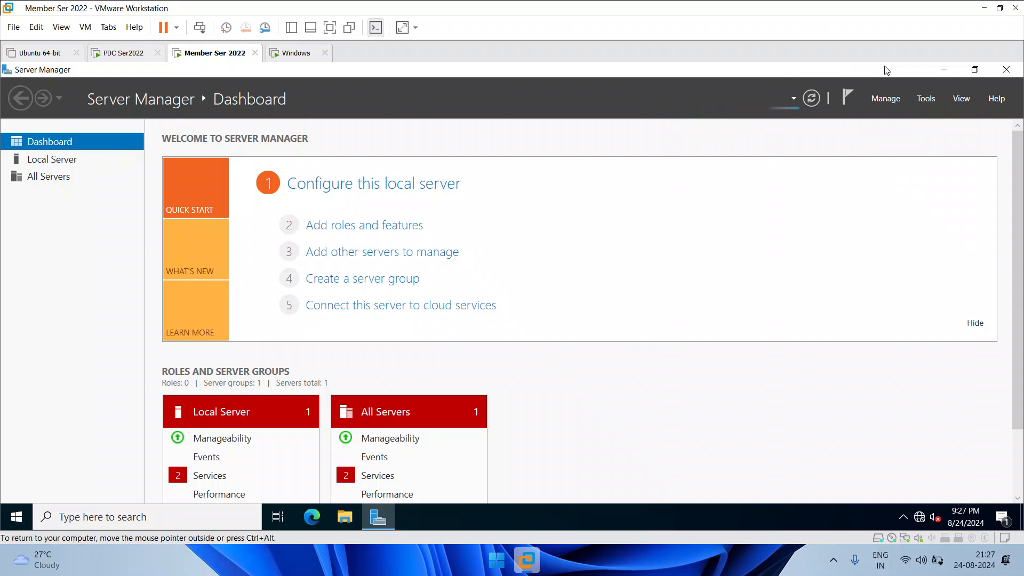
{"action": "left_click", "coordinate": [942, 70]}
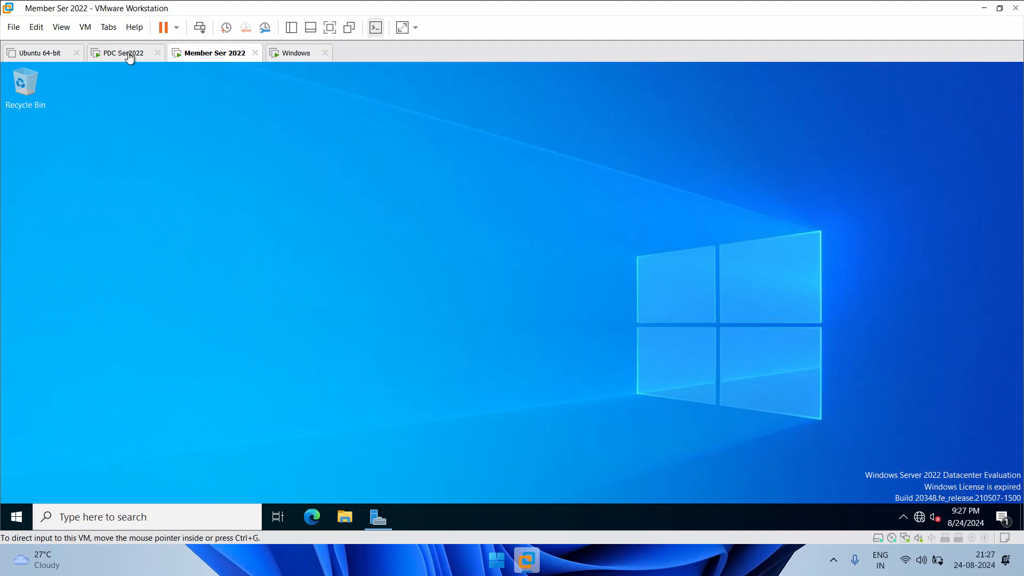
Step: Open Network Connections on Member Ser 2022 by running ncpa.cpl
{"action": "left_click", "coordinate": [124, 53]}
{"action": "left_click", "coordinate": [461, 222]}
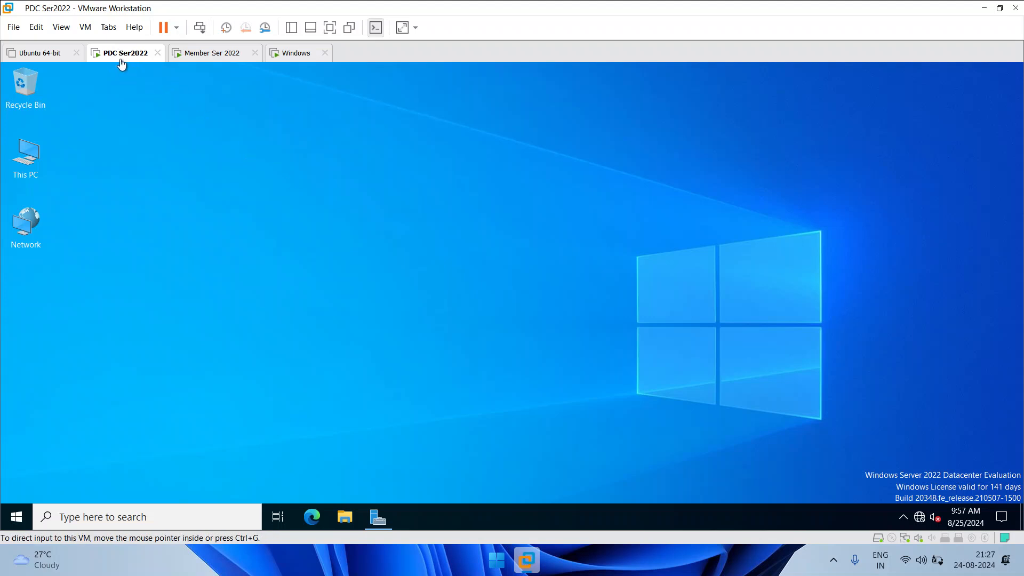
{"action": "left_click", "coordinate": [238, 64]}
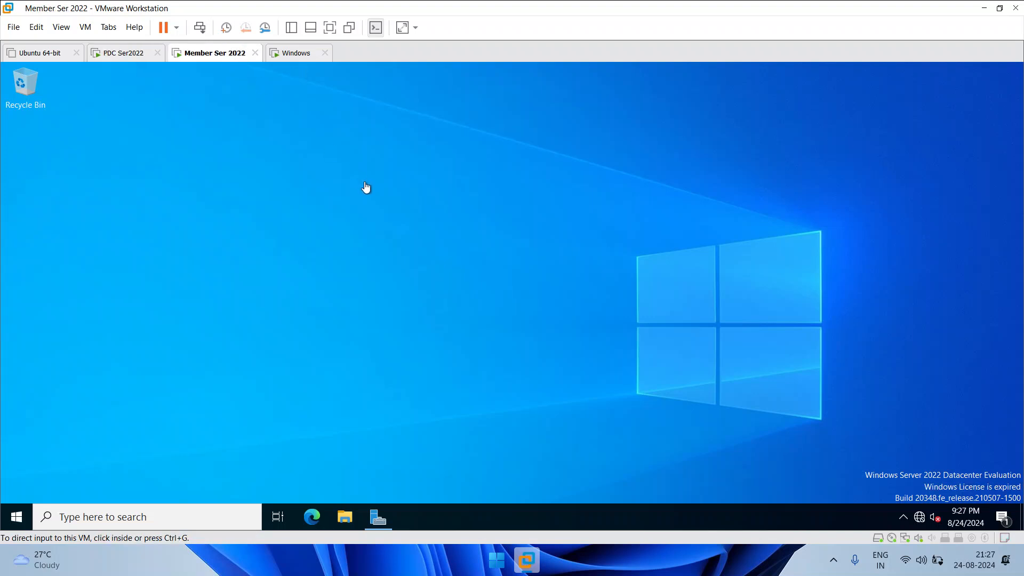
{"action": "left_click", "coordinate": [320, 177]}
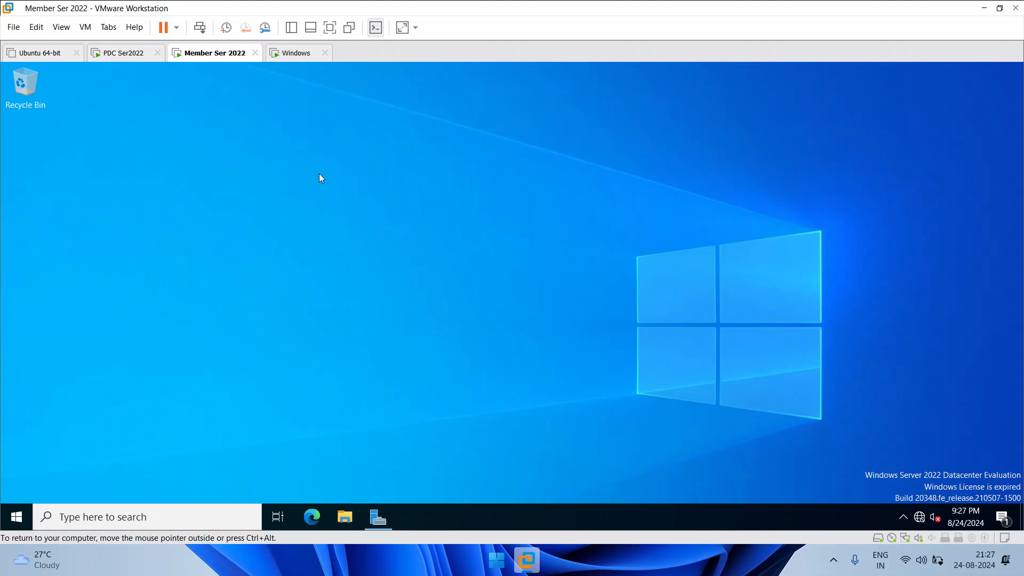
{"action": "key", "text": "super+r"}
{"action": "type", "text": "n"}
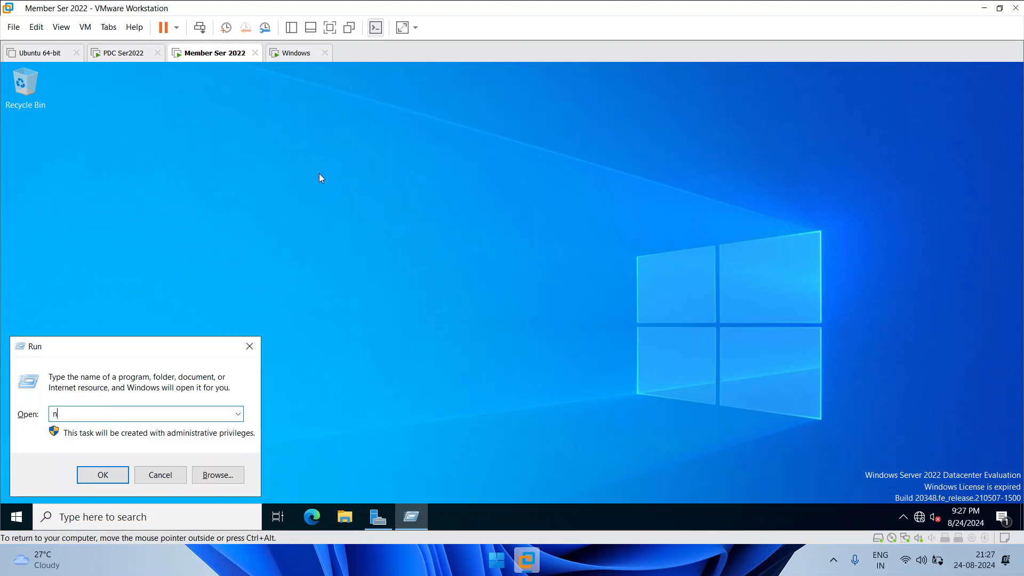
{"action": "type", "text": "cpa.cpl"}
{"action": "key", "text": "Return"}
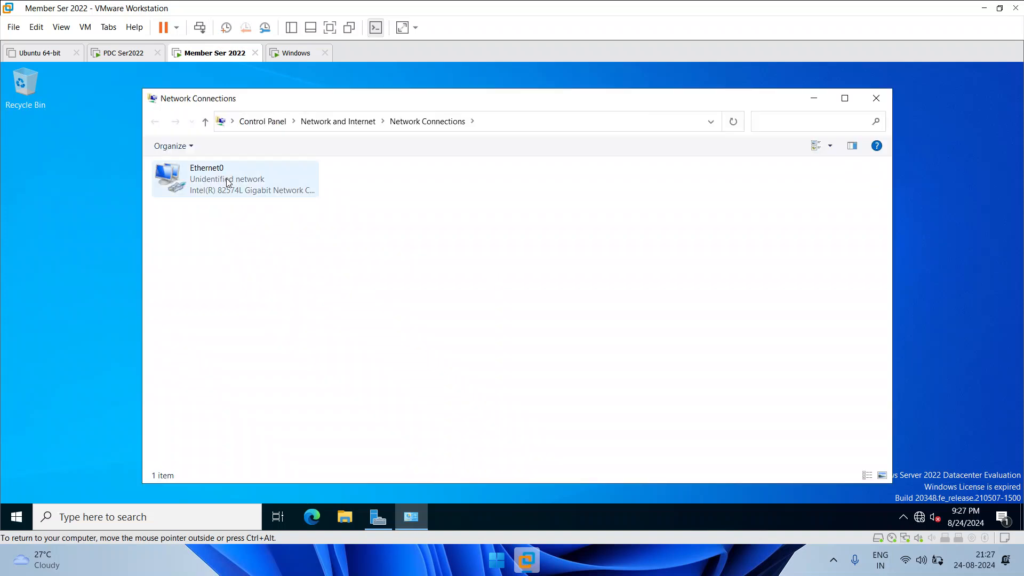
Step: Open Ethernet0's Internet Protocol Version 4 properties and examine the member server's IP address and preferred DNS server
{"action": "left_click", "coordinate": [221, 176]}
{"action": "right_click", "coordinate": [223, 179]}
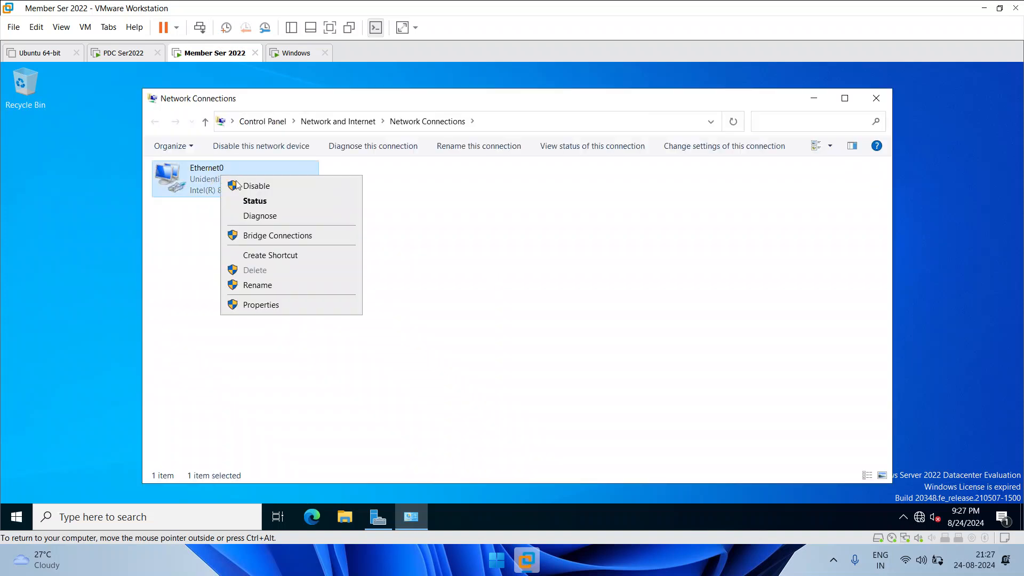
{"action": "left_click", "coordinate": [277, 306]}
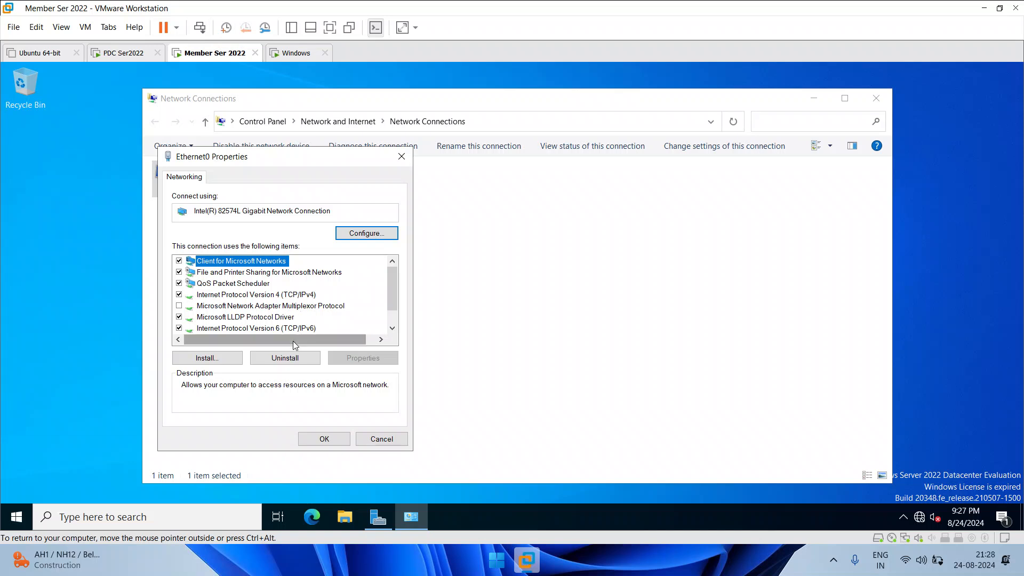
{"action": "double_click", "coordinate": [295, 296]}
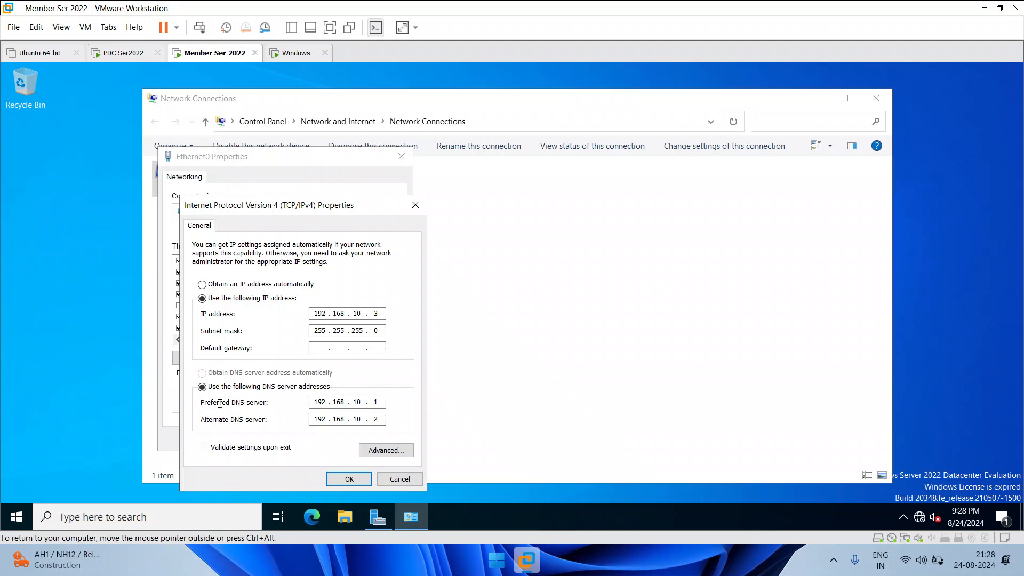
{"action": "left_click", "coordinate": [382, 402]}
Step: Run ipconfig in a Command Prompt on PDC Ser2022 to check its IPv4 address, and close the window
{"action": "left_click", "coordinate": [116, 49]}
{"action": "left_click", "coordinate": [370, 209]}
{"action": "key", "text": "super+r"}
{"action": "type", "text": "cmd"}
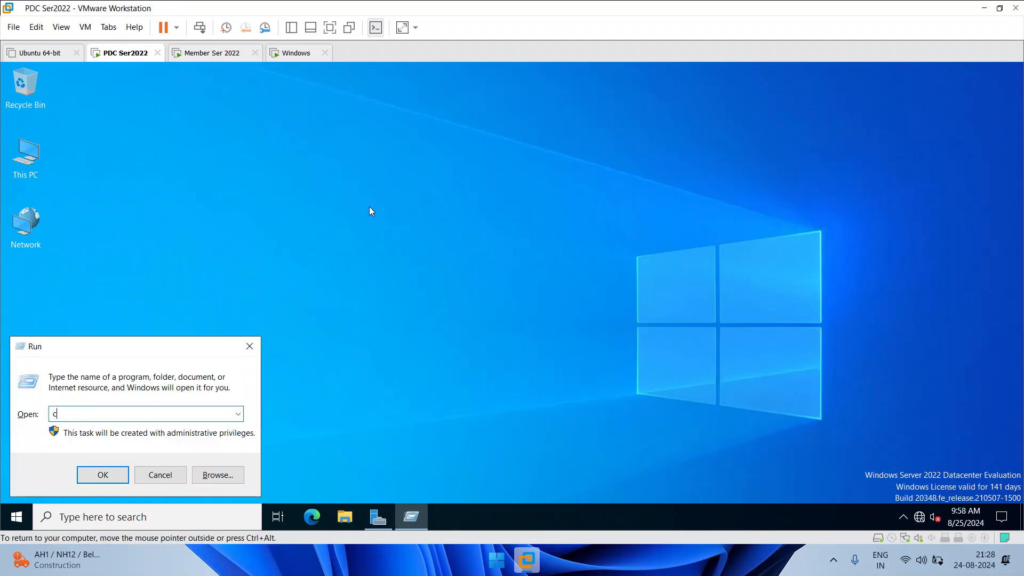
{"action": "key", "text": "Return"}
{"action": "type", "text": "ipconfig"}
{"action": "key", "text": "Return"}
{"action": "left_click_drag", "start_coordinate": [242, 222], "coordinate": [276, 224]}
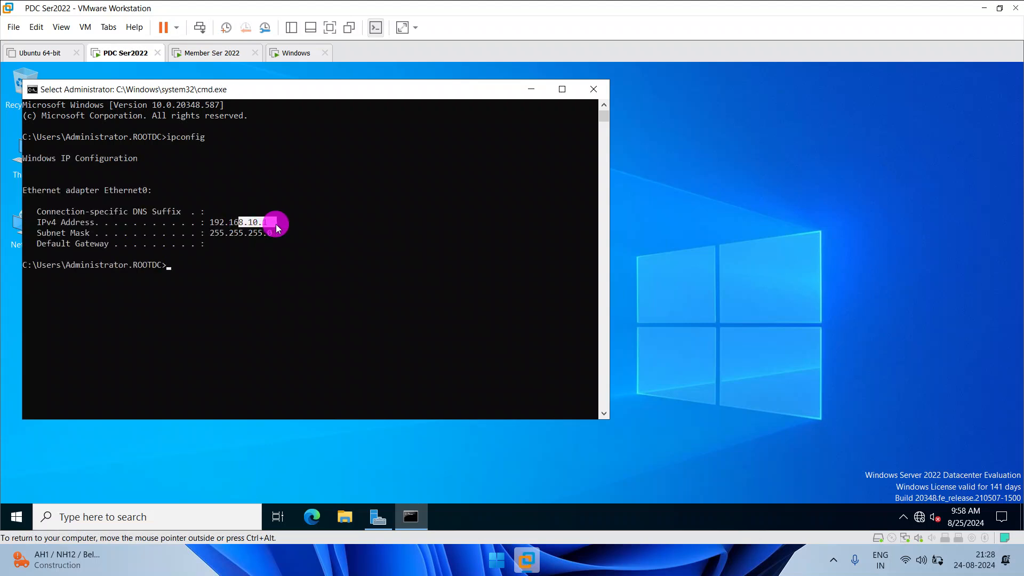
{"action": "left_click", "coordinate": [228, 269]}
{"action": "left_click", "coordinate": [595, 91]}
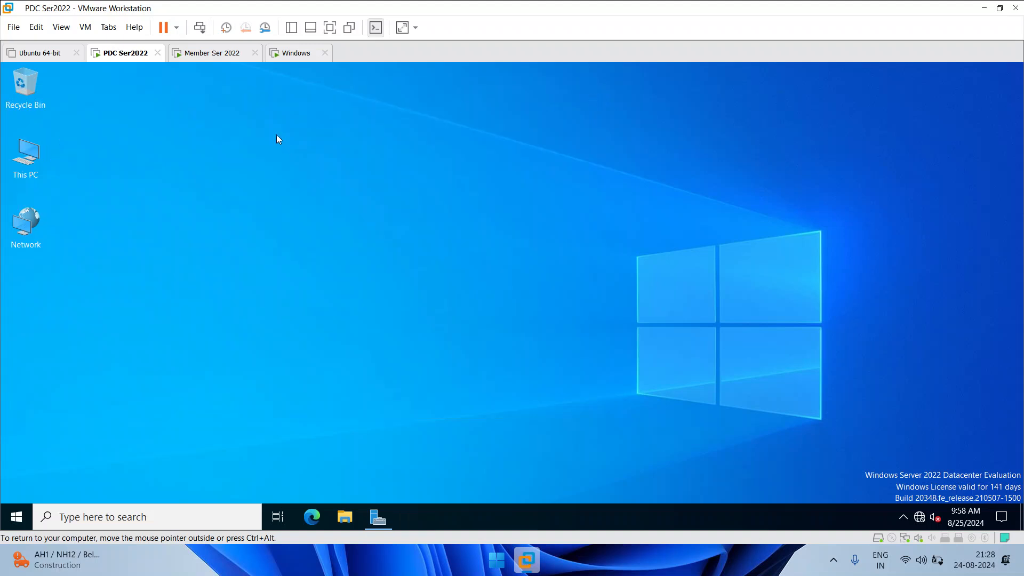
Step: Open the Internet Protocol Version 4 properties of the Ethernet0 adapter on PDC Ser2022
{"action": "right_click", "coordinate": [30, 162]}
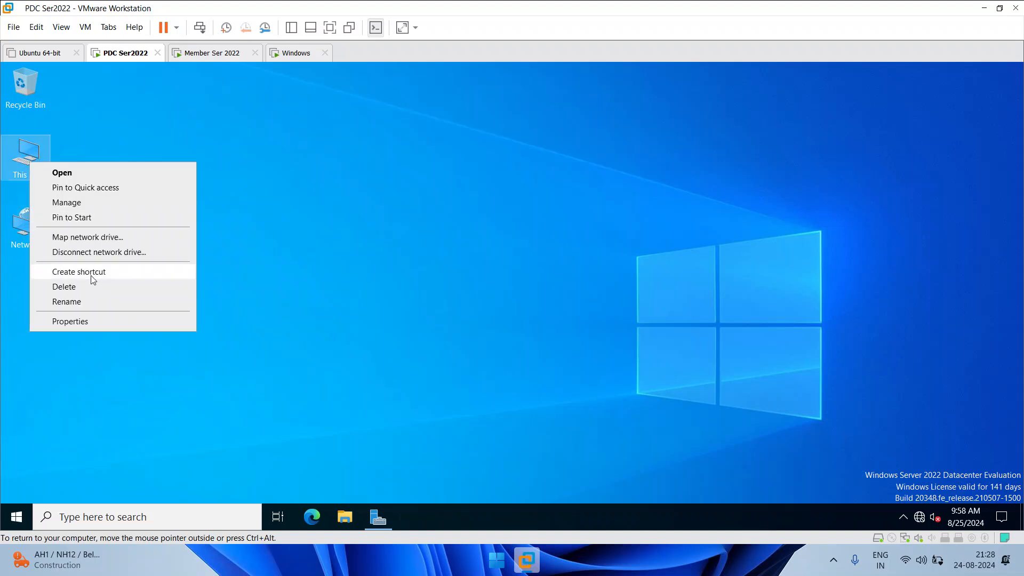
{"action": "left_click", "coordinate": [22, 208]}
{"action": "right_click", "coordinate": [22, 209]}
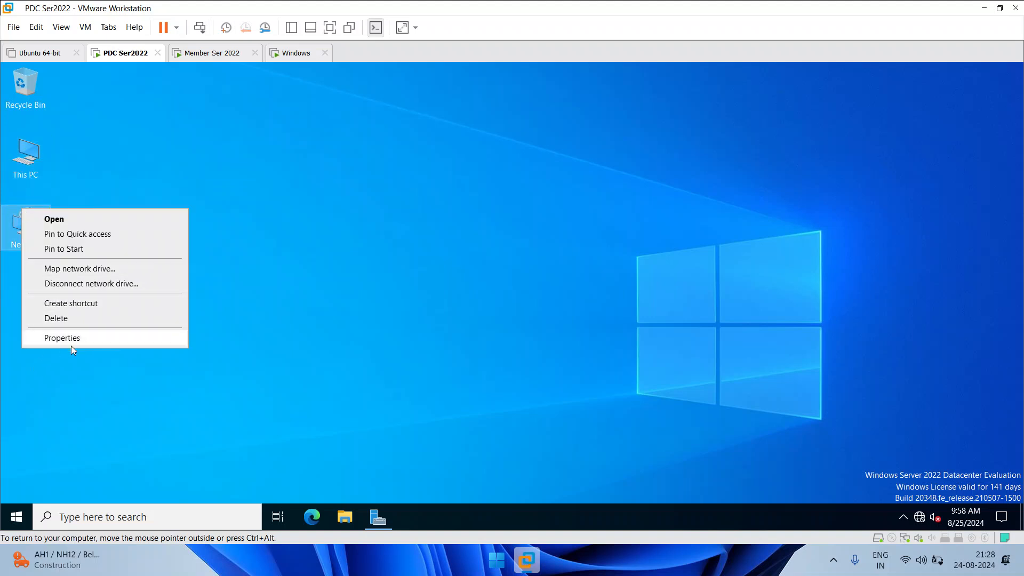
{"action": "left_click", "coordinate": [100, 344]}
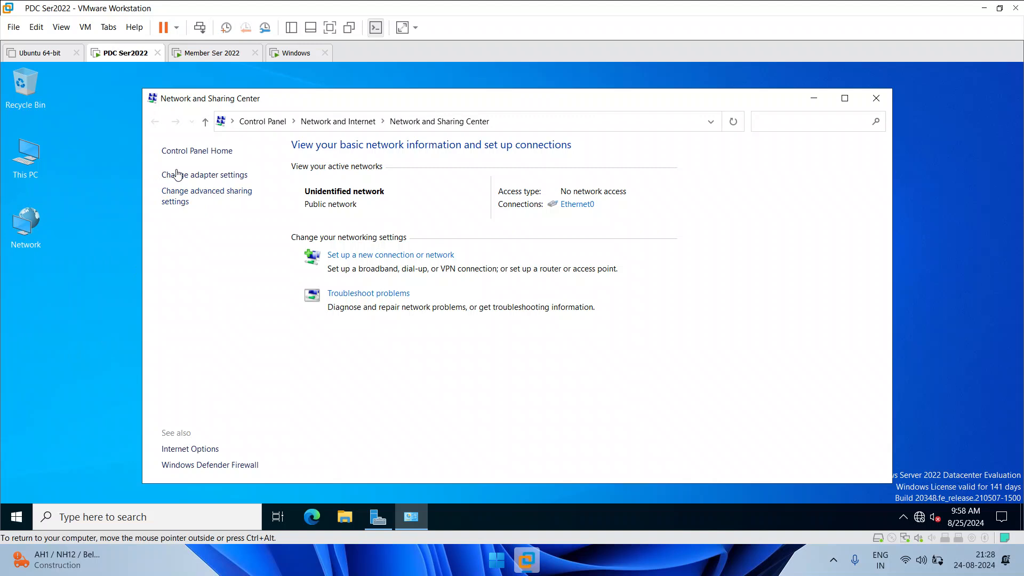
{"action": "left_click", "coordinate": [193, 180]}
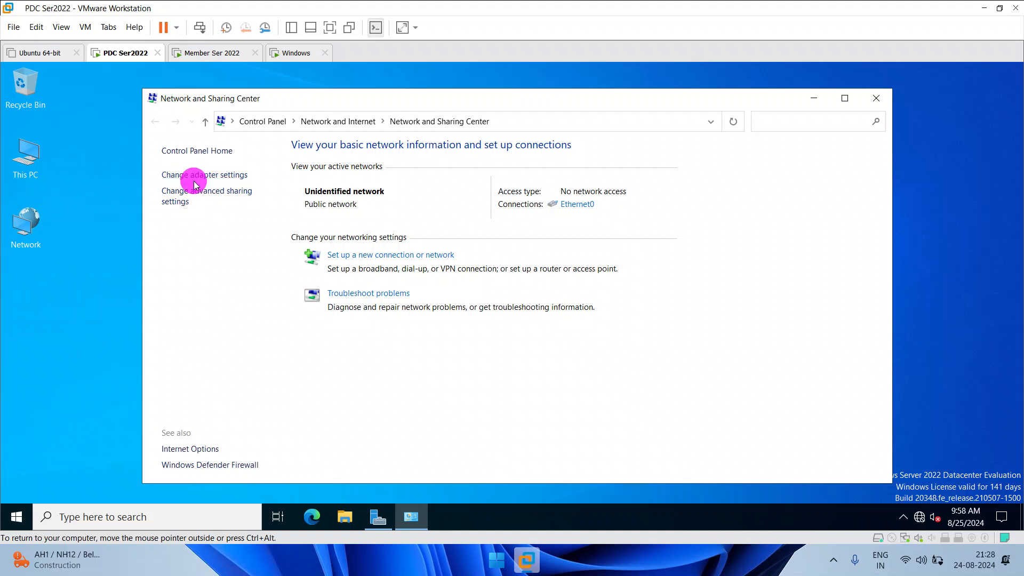
{"action": "right_click", "coordinate": [225, 166]}
{"action": "left_click", "coordinate": [287, 293]}
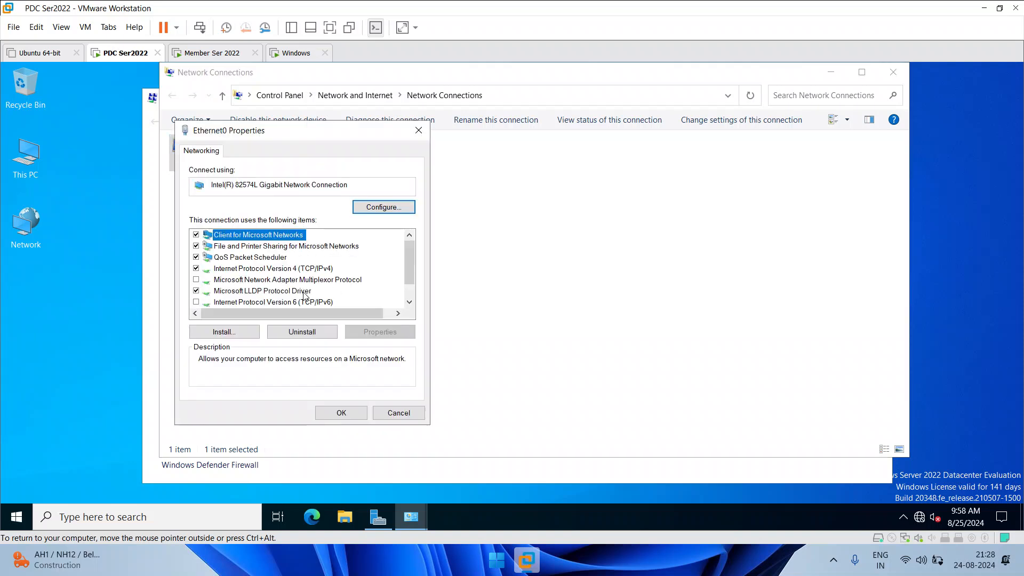
{"action": "double_click", "coordinate": [312, 269]}
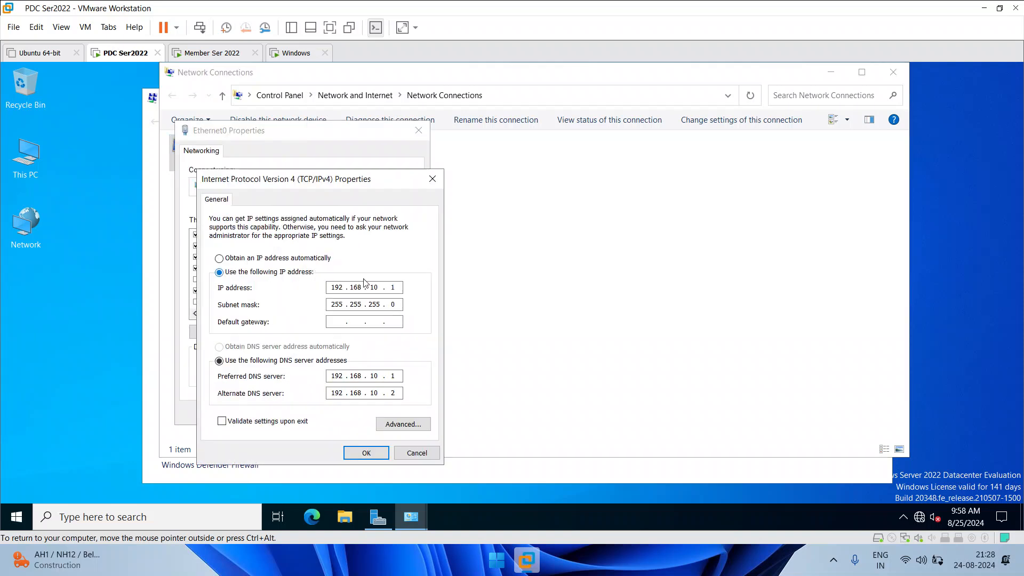
Step: Clear the alternate DNS server address on PDC Ser2022, apply the adapter settings, and close the network windows
{"action": "left_click", "coordinate": [400, 289]}
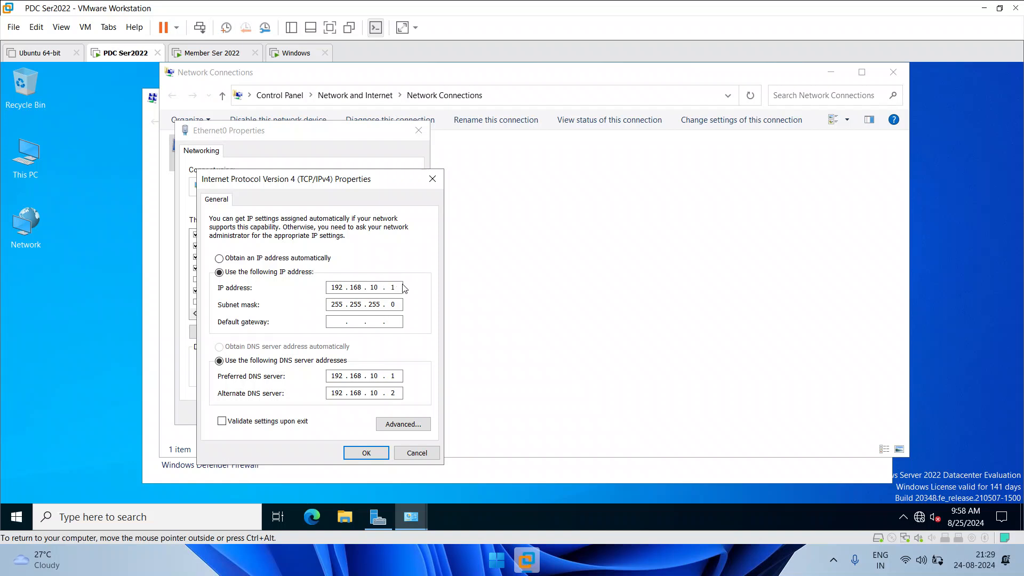
{"action": "left_click", "coordinate": [395, 377]}
{"action": "left_click", "coordinate": [399, 395]}
{"action": "left_click", "coordinate": [398, 395]}
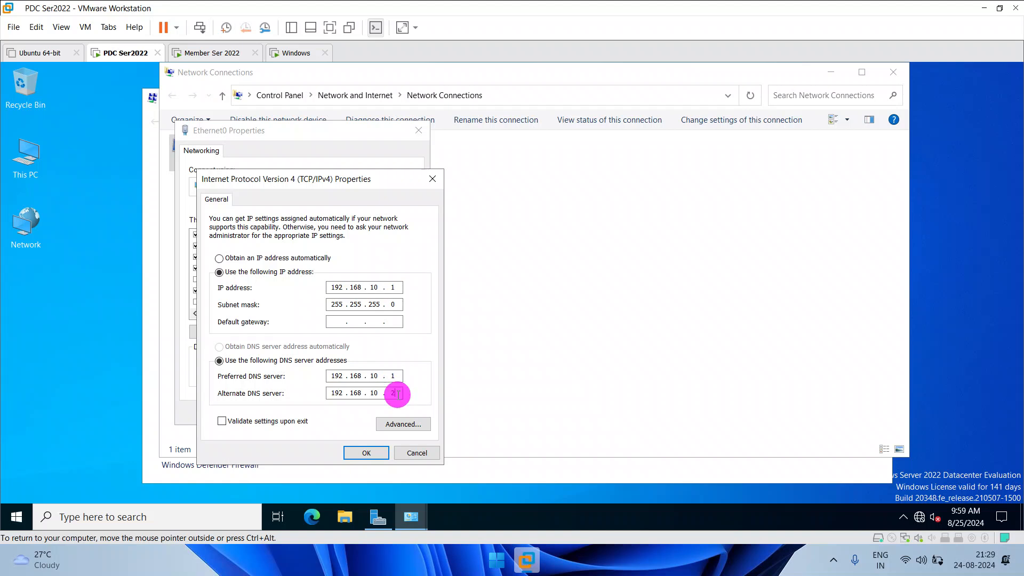
{"action": "key", "text": "BackSpace"}
{"action": "key", "text": "BackSpace"}
{"action": "key", "text": "BackSpace"}
{"action": "key", "text": "BackSpace"}
{"action": "key", "text": "BackSpace"}
{"action": "key", "text": "BackSpace"}
{"action": "key", "text": "BackSpace"}
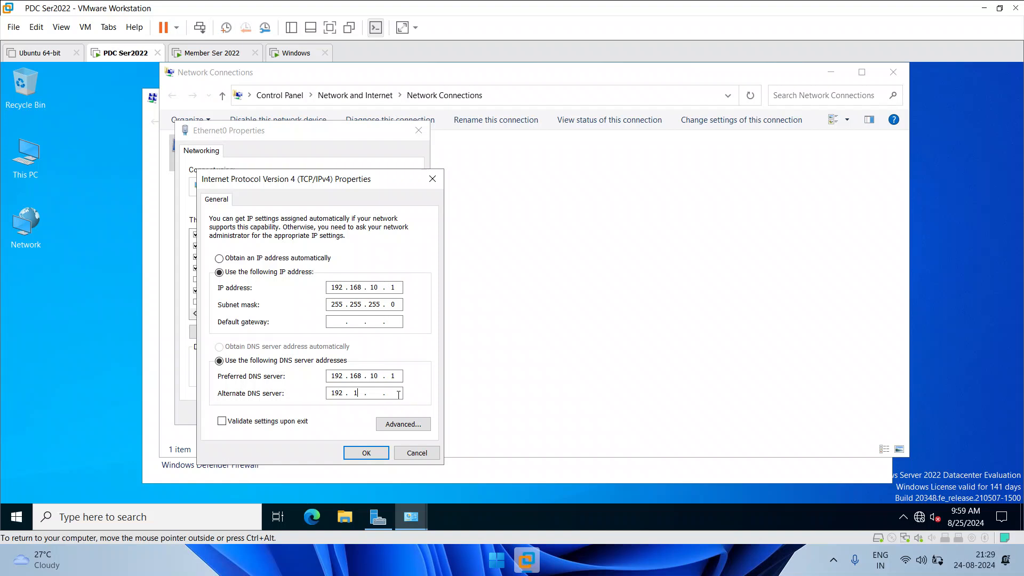
{"action": "key", "text": "BackSpace"}
{"action": "left_click", "coordinate": [366, 452]}
{"action": "left_click", "coordinate": [340, 412]}
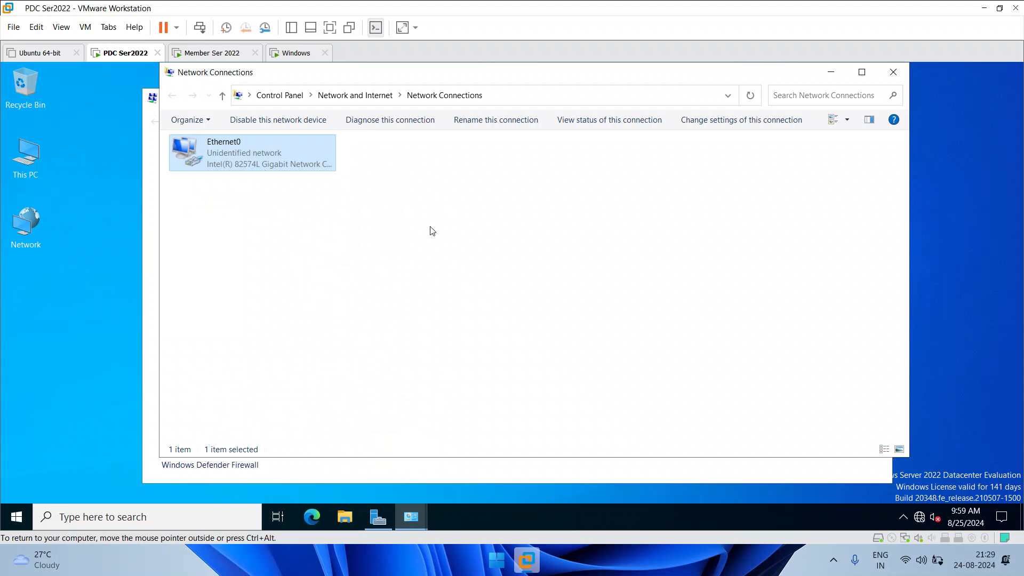
{"action": "left_click", "coordinate": [892, 72]}
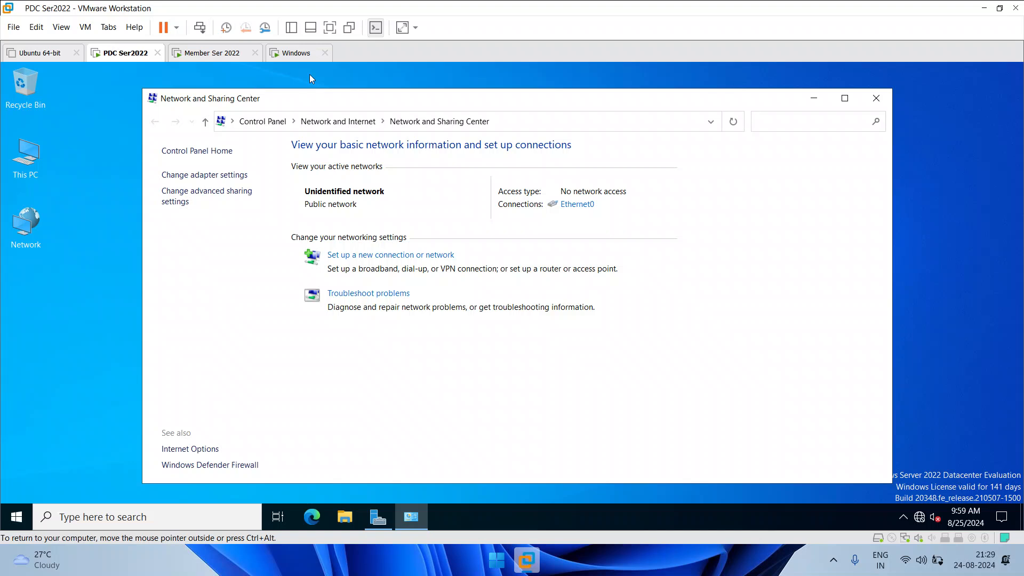
{"action": "left_click", "coordinate": [875, 99]}
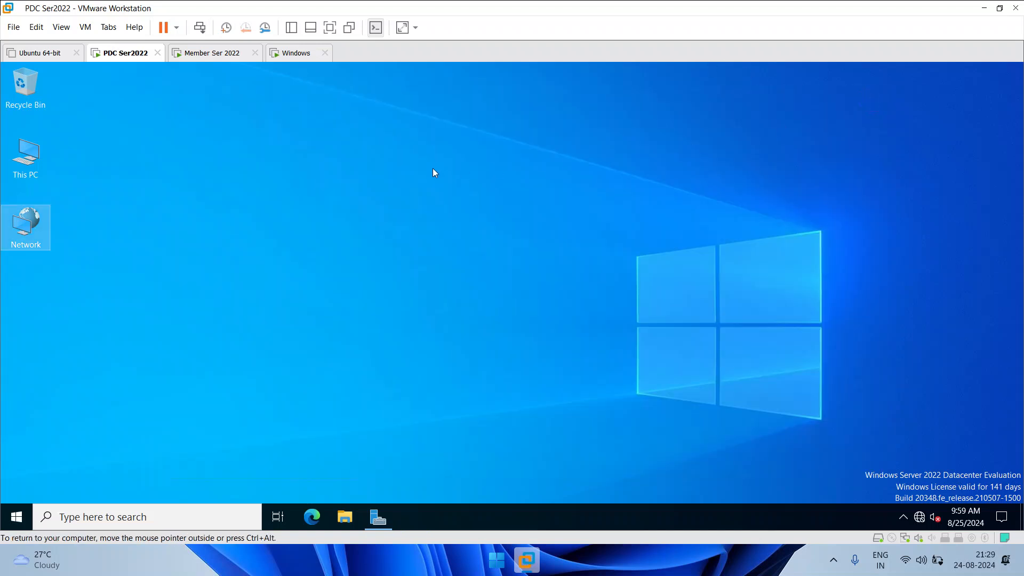
Step: Refresh the desktop on PDC Ser2022
{"action": "right_click", "coordinate": [325, 186]}
{"action": "left_click", "coordinate": [367, 227]}
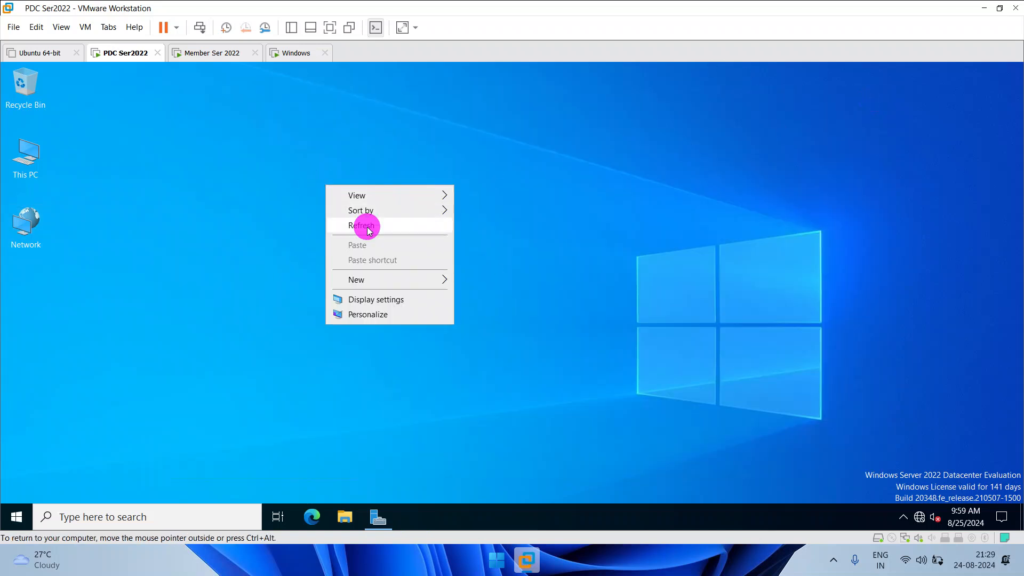
{"action": "right_click", "coordinate": [299, 219]}
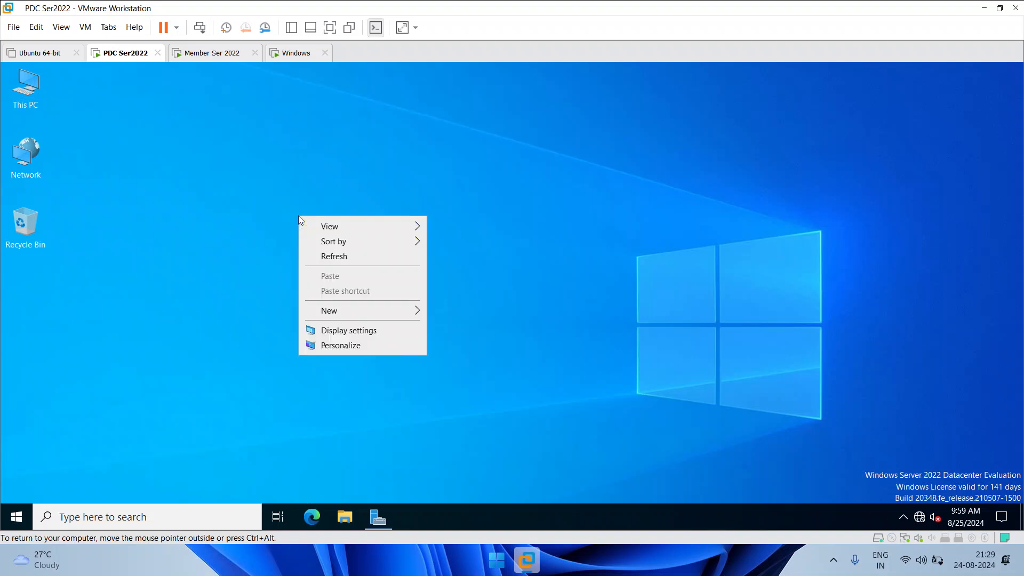
{"action": "left_click", "coordinate": [274, 236]}
Step: Run nslookup in a Command Prompt on PDC Ser2022 to check its default DNS server name and address
{"action": "key", "text": "super+r"}
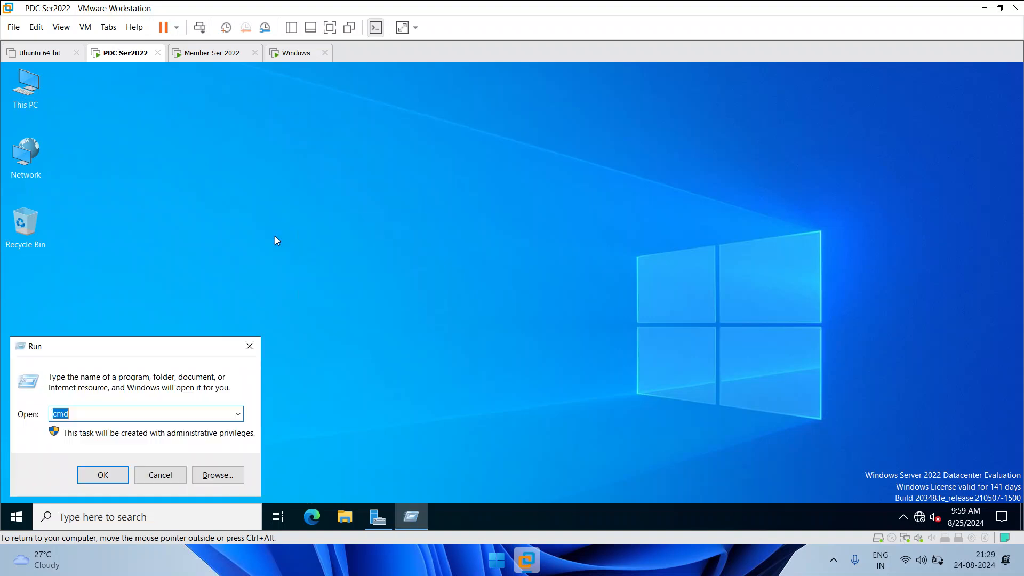
{"action": "key", "text": "Return"}
{"action": "type", "text": "nslookup"}
{"action": "key", "text": "Return"}
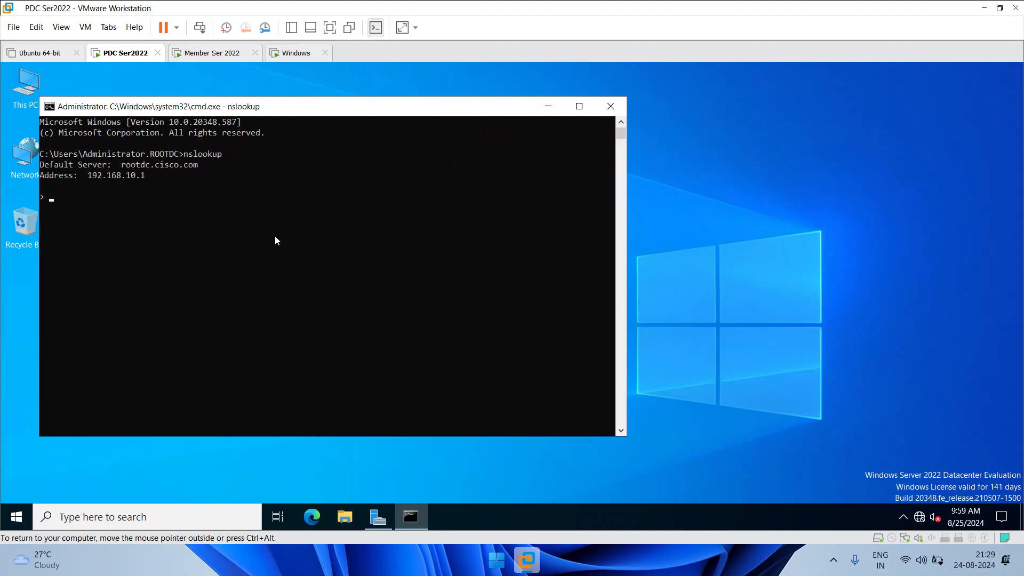
{"action": "left_click_drag", "start_coordinate": [122, 164], "coordinate": [196, 167]}
{"action": "left_click_drag", "start_coordinate": [92, 177], "coordinate": [150, 177]}
Step: Clear the alternate DNS server address in Ethernet0's IPv4 properties on Member Ser 2022 and apply the adapter settings
{"action": "left_click", "coordinate": [213, 53]}
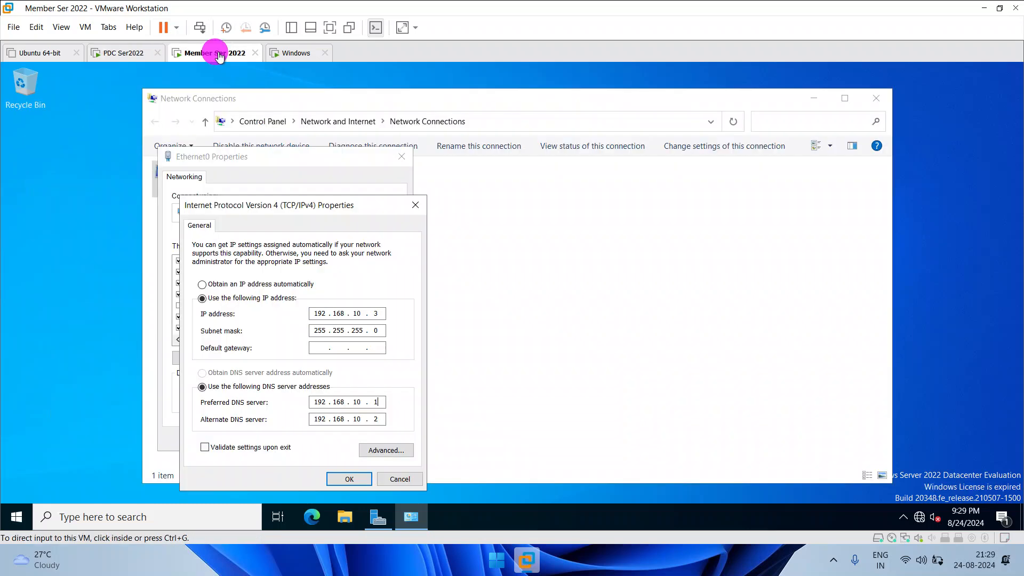
{"action": "left_click", "coordinate": [379, 402]}
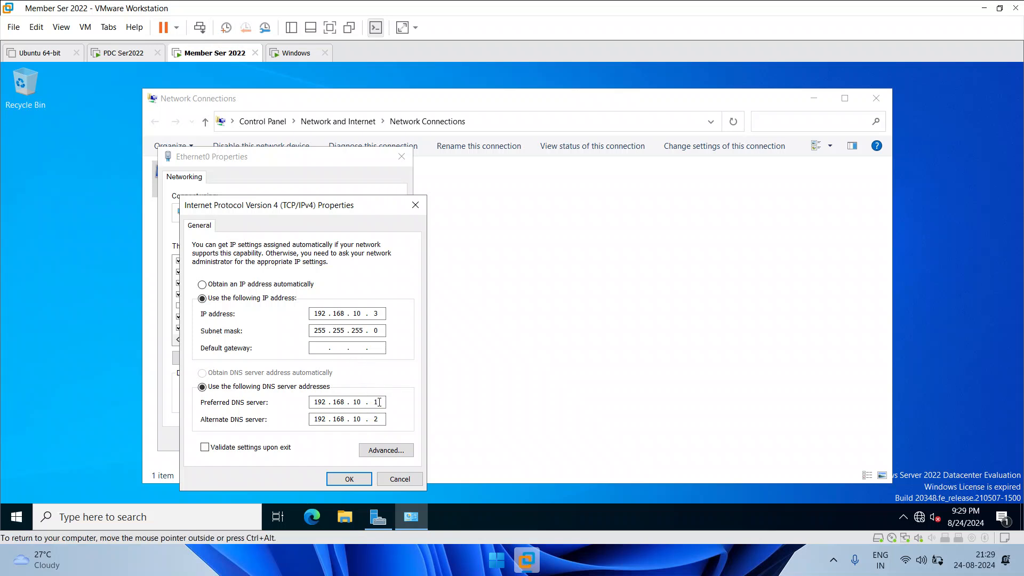
{"action": "left_click", "coordinate": [383, 420]}
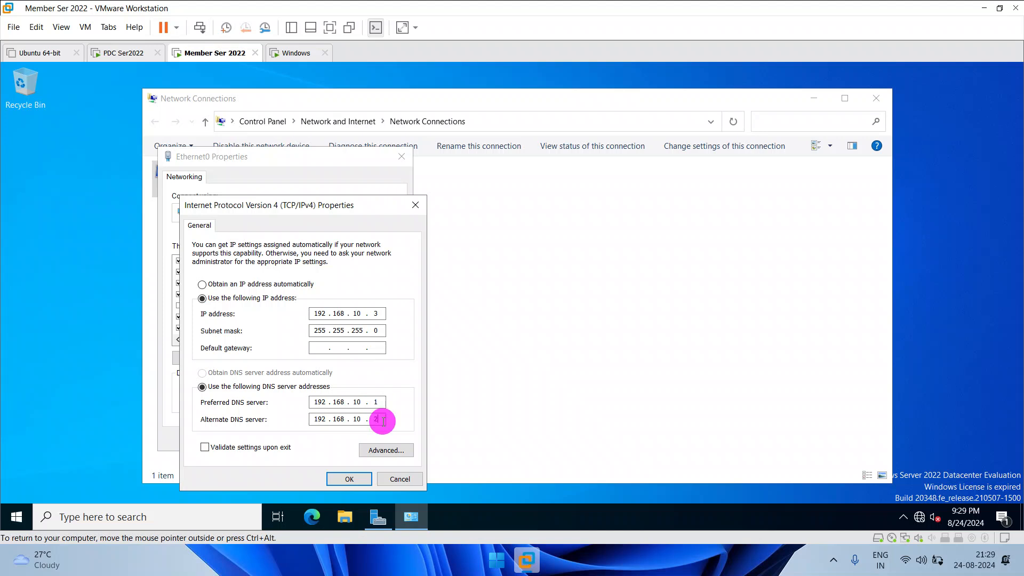
{"action": "key", "text": "BackSpace"}
{"action": "key", "text": "BackSpace"}
{"action": "key", "text": "BackSpace"}
{"action": "key", "text": "BackSpace"}
{"action": "key", "text": "BackSpace"}
{"action": "key", "text": "BackSpace"}
{"action": "key", "text": "BackSpace"}
{"action": "key", "text": "BackSpace"}
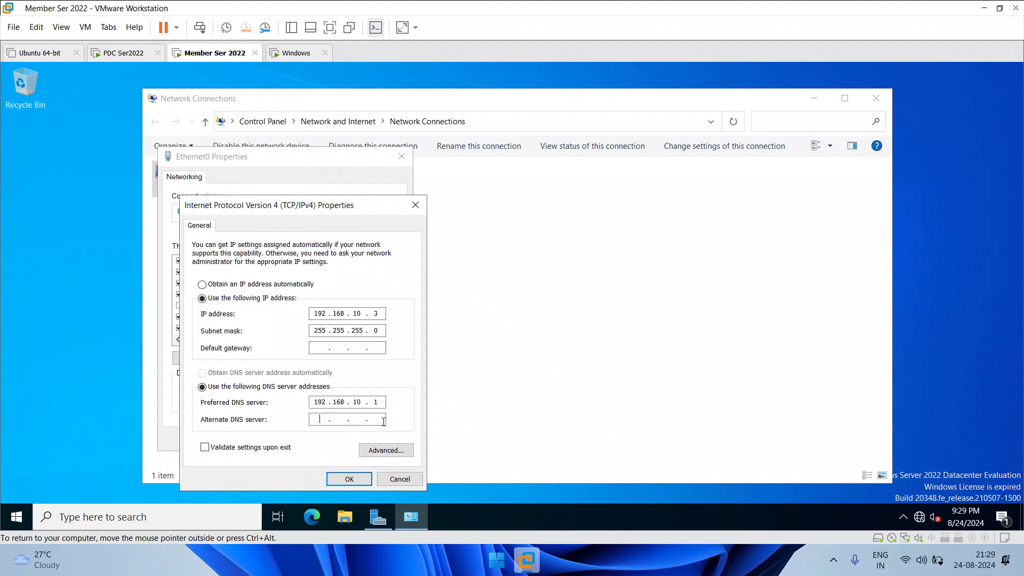
{"action": "left_click", "coordinate": [352, 479]}
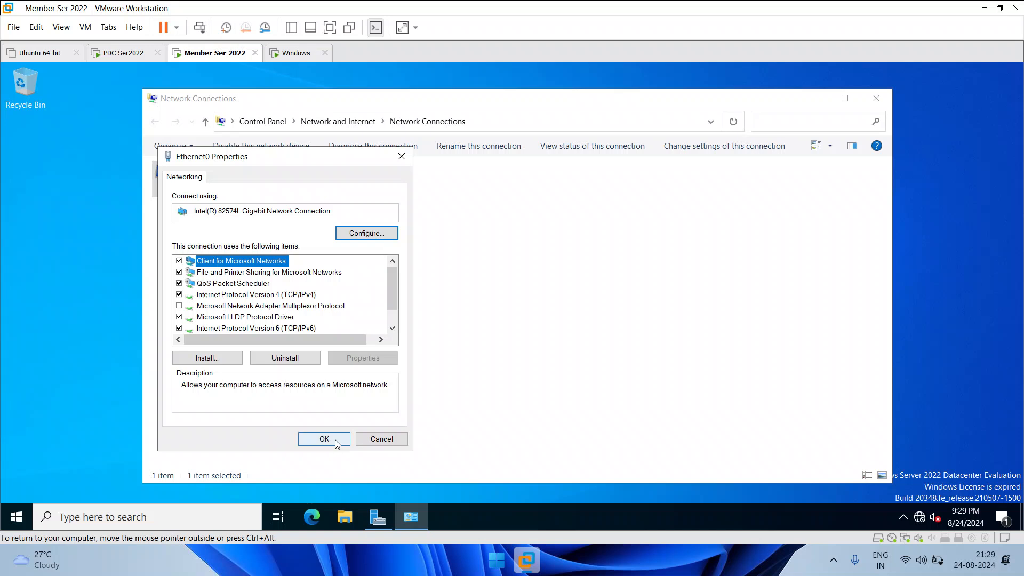
{"action": "left_click", "coordinate": [324, 438]}
{"action": "left_click", "coordinate": [472, 269]}
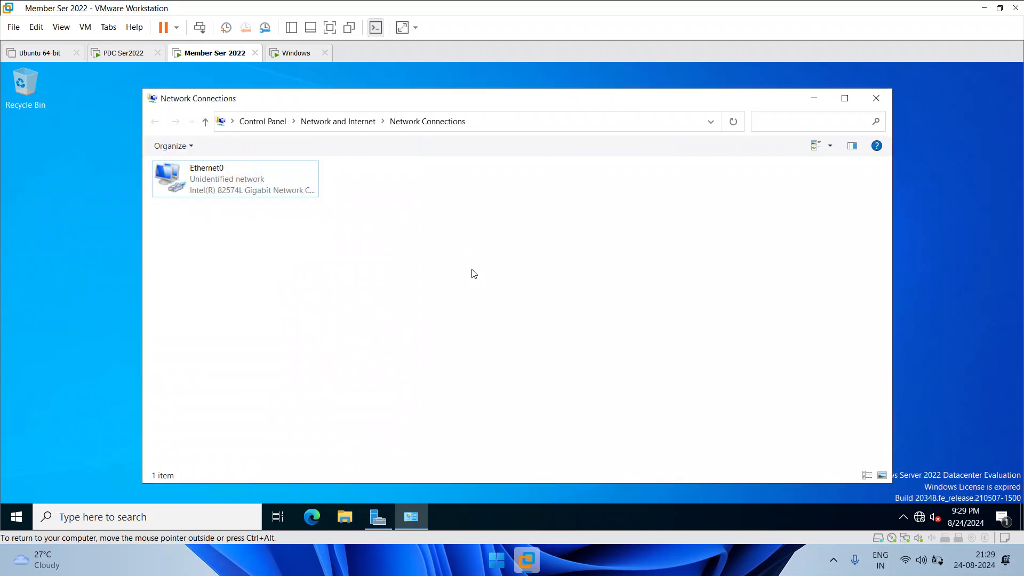
Step: Run nslookup in a Command Prompt on Member Ser 2022 to check its DNS server, and close the open windows
{"action": "key", "text": "super+r"}
{"action": "type", "text": "cmd"}
{"action": "key", "text": "Return"}
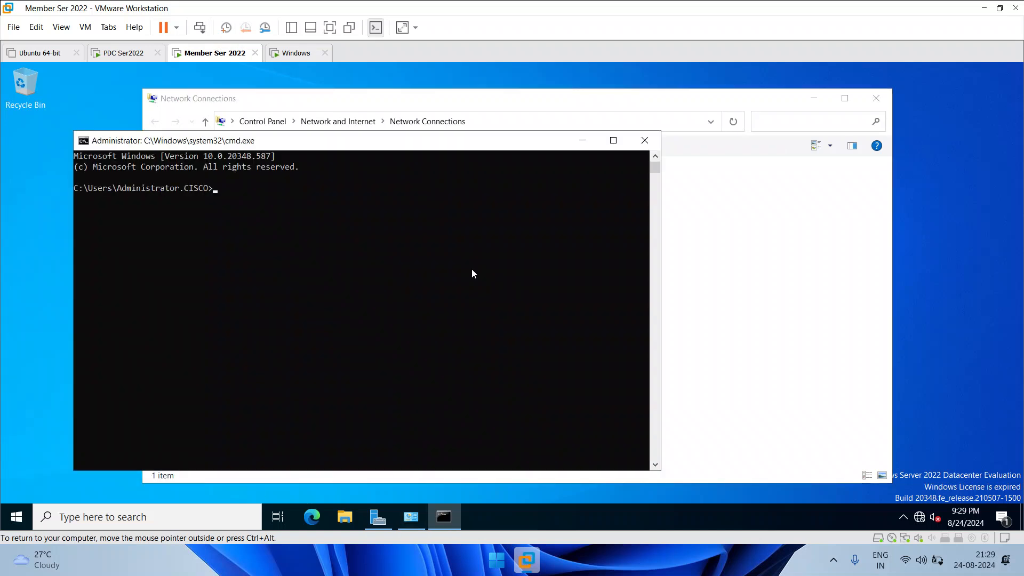
{"action": "type", "text": "nslookup"}
{"action": "key", "text": "Return"}
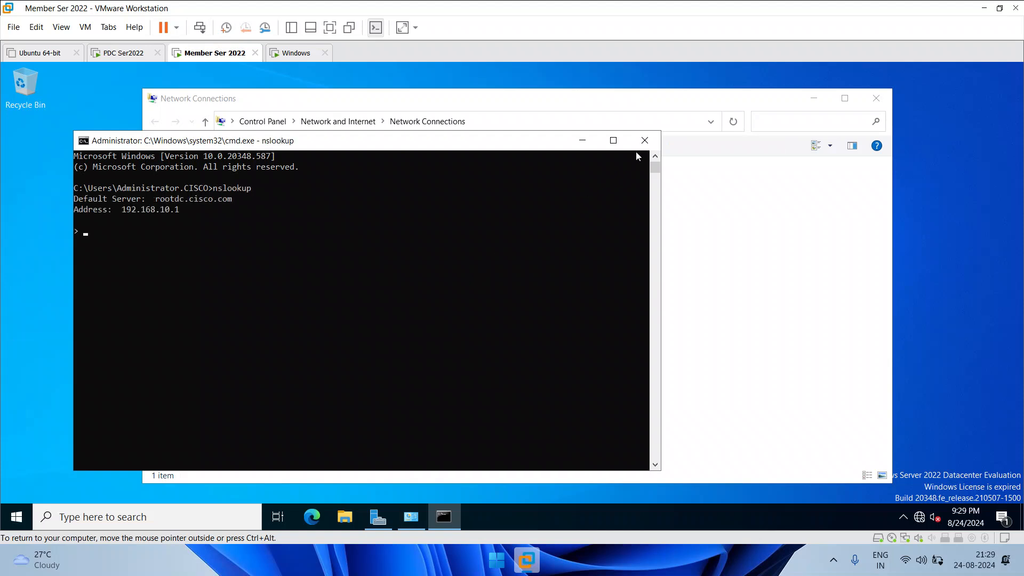
{"action": "left_click", "coordinate": [644, 141]}
{"action": "left_click", "coordinate": [886, 94]}
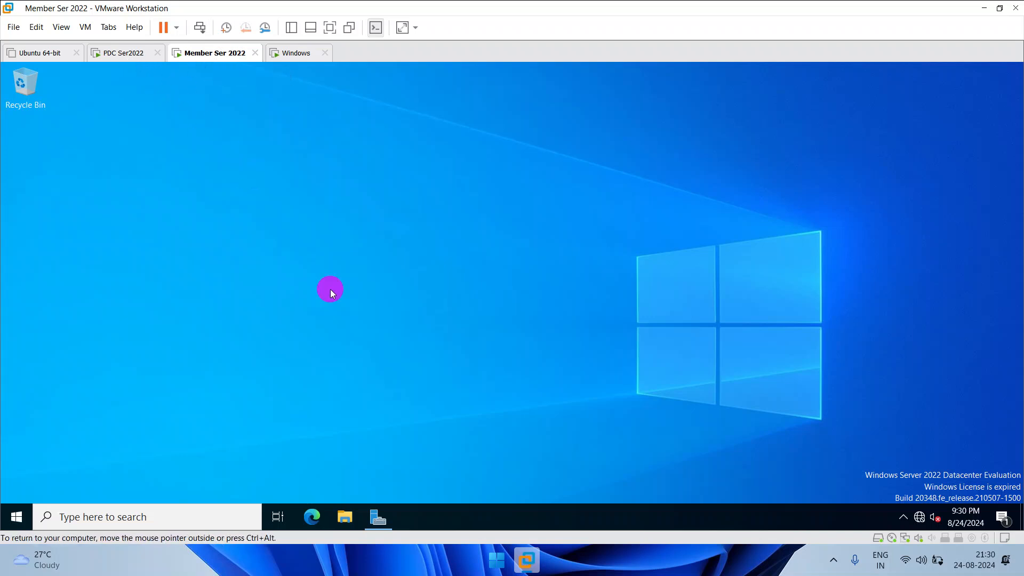
Step: Restore Server Manager on Member Ser 2022 and launch the Add Roles and Features Wizard, moving it fully into view
{"action": "left_click", "coordinate": [385, 527]}
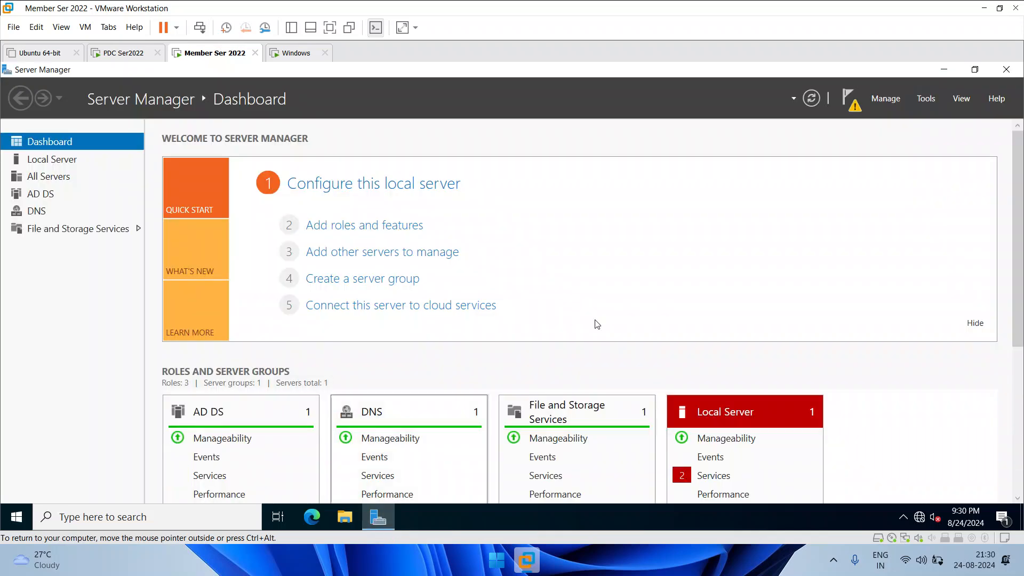
{"action": "left_click", "coordinate": [926, 101]}
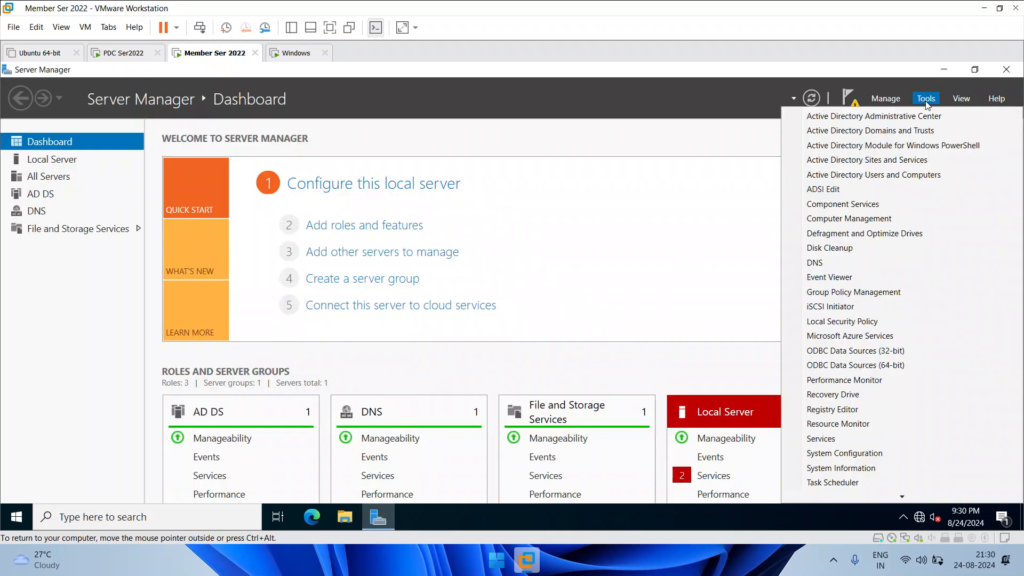
{"action": "left_click", "coordinate": [901, 100]}
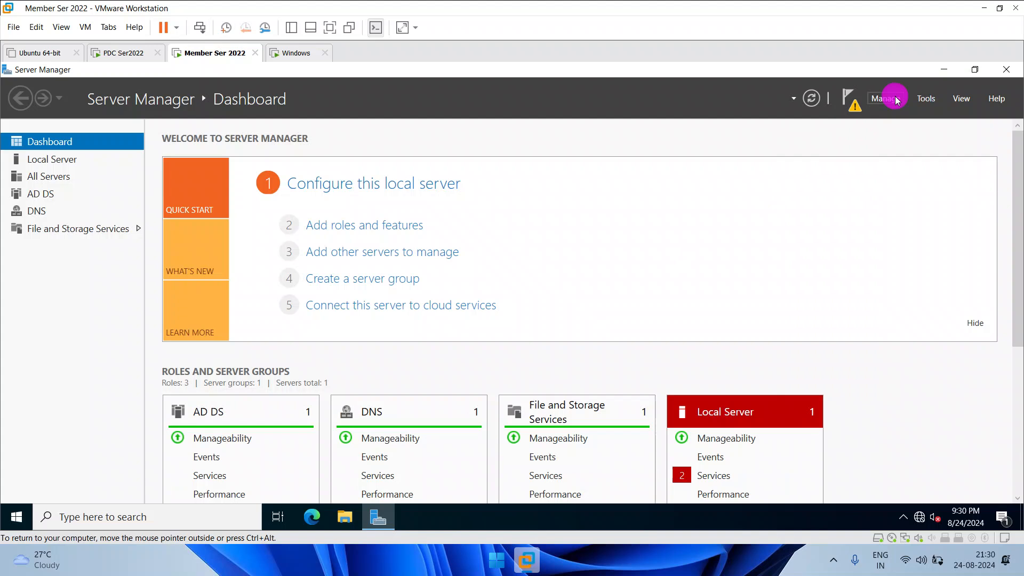
{"action": "left_click", "coordinate": [894, 98]}
{"action": "left_click", "coordinate": [908, 122]}
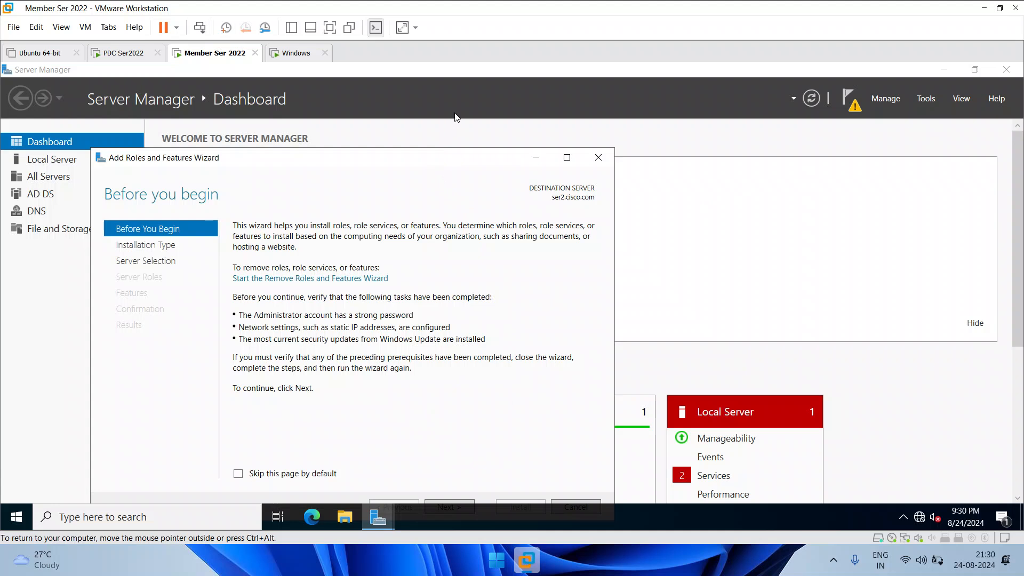
{"action": "left_click_drag", "start_coordinate": [475, 155], "coordinate": [508, 134]}
Step: Choose role-based installation on ser2.cisco.com and select the DHCP Server role with its required management tools
{"action": "left_click", "coordinate": [482, 472]}
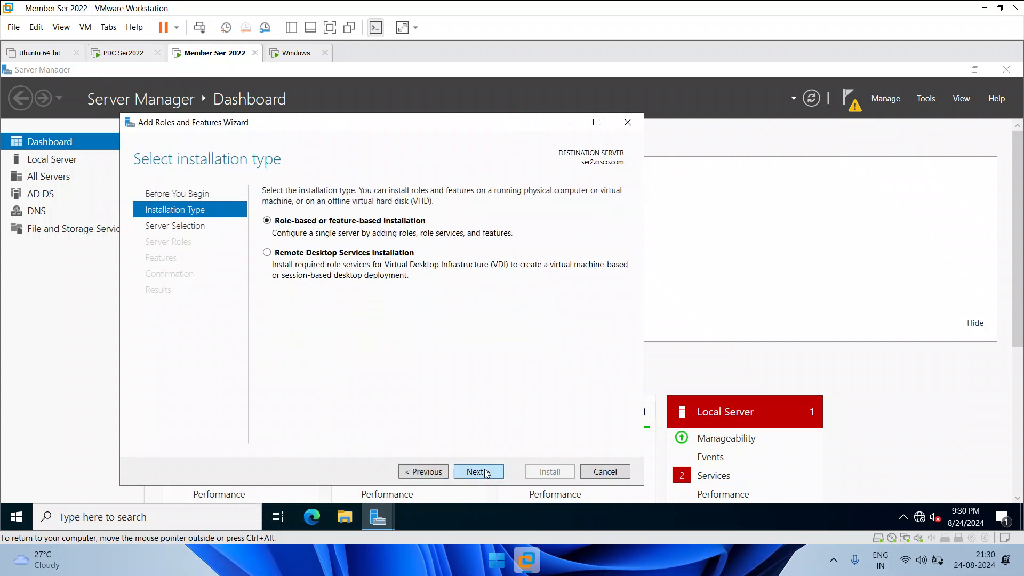
{"action": "left_click", "coordinate": [486, 473]}
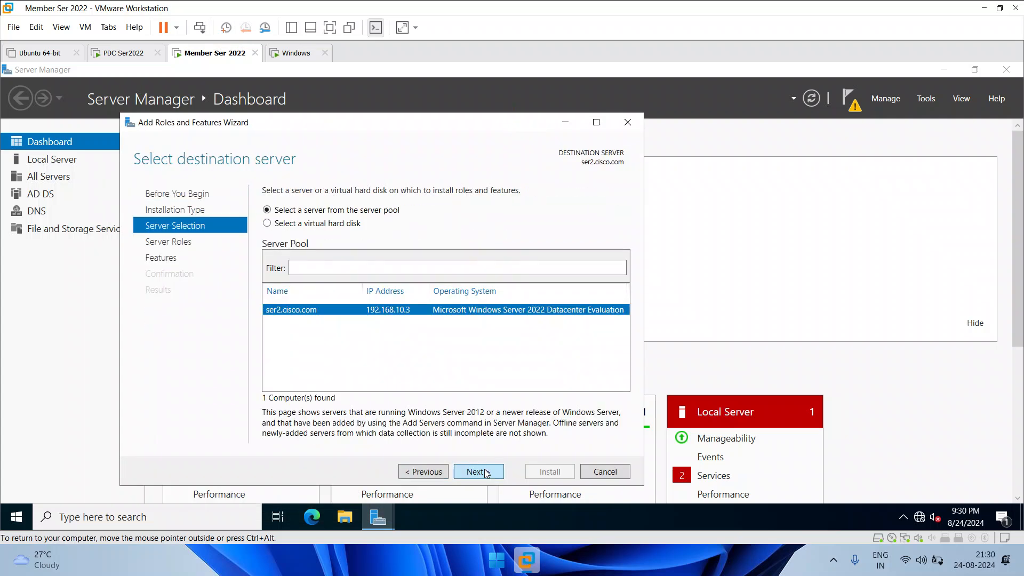
{"action": "left_click", "coordinate": [487, 473]}
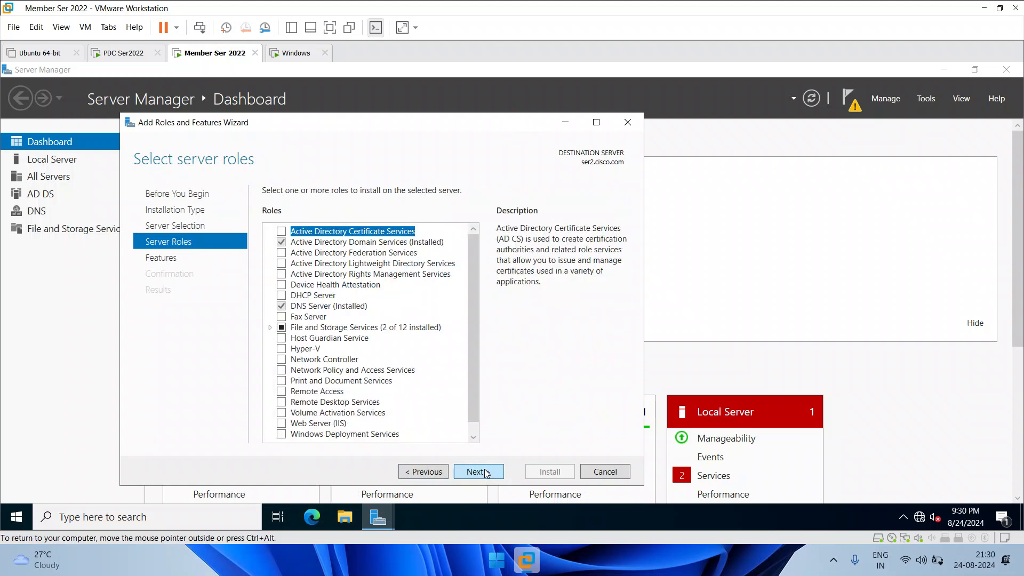
{"action": "left_click", "coordinate": [282, 295]}
{"action": "left_click", "coordinate": [423, 411]}
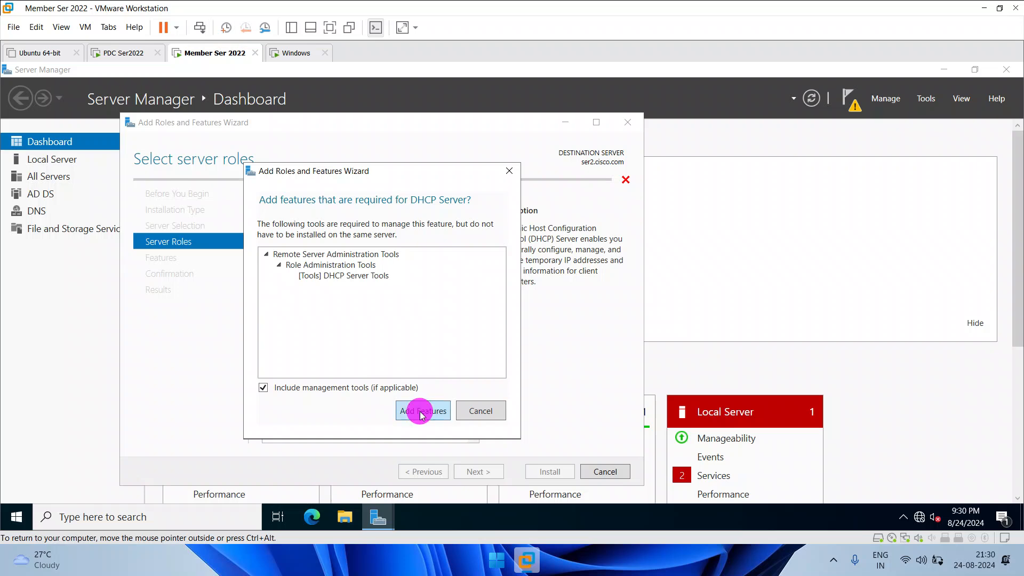
Step: Keep the default features and start installing the DHCP Server role on Member Ser 2022
{"action": "left_click", "coordinate": [480, 472]}
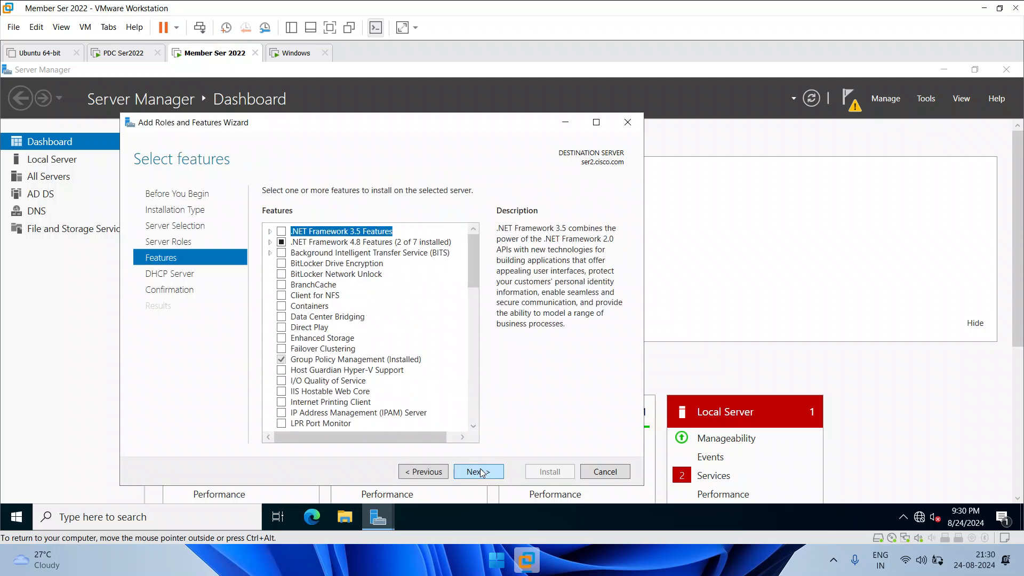
{"action": "left_click", "coordinate": [481, 473]}
{"action": "left_click", "coordinate": [480, 472]}
{"action": "left_click", "coordinate": [562, 472]}
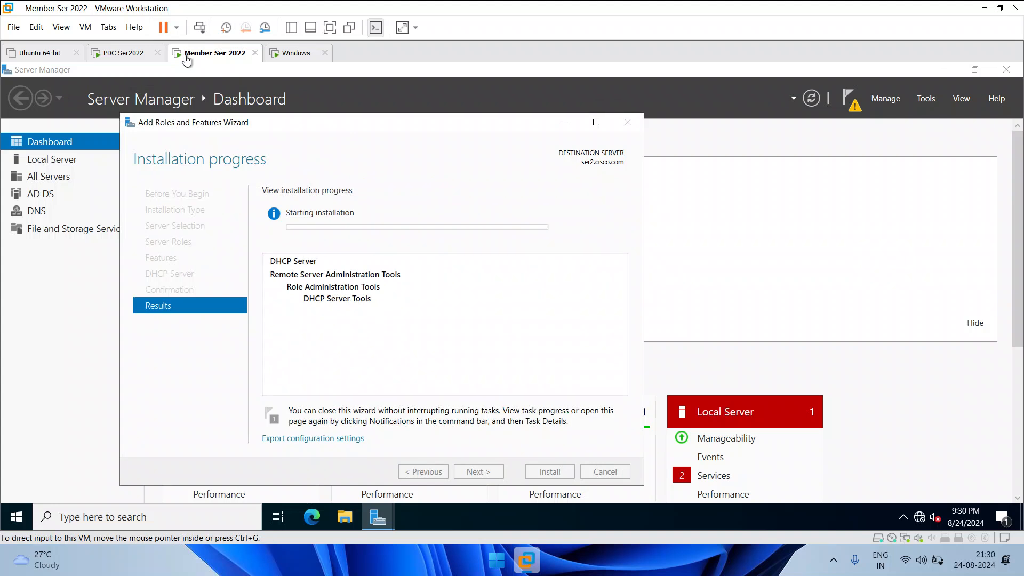
Step: Switch to PDC Ser2022, close its Command Prompt, and launch the Add Roles and Features Wizard from Server Manager
{"action": "left_click", "coordinate": [131, 53]}
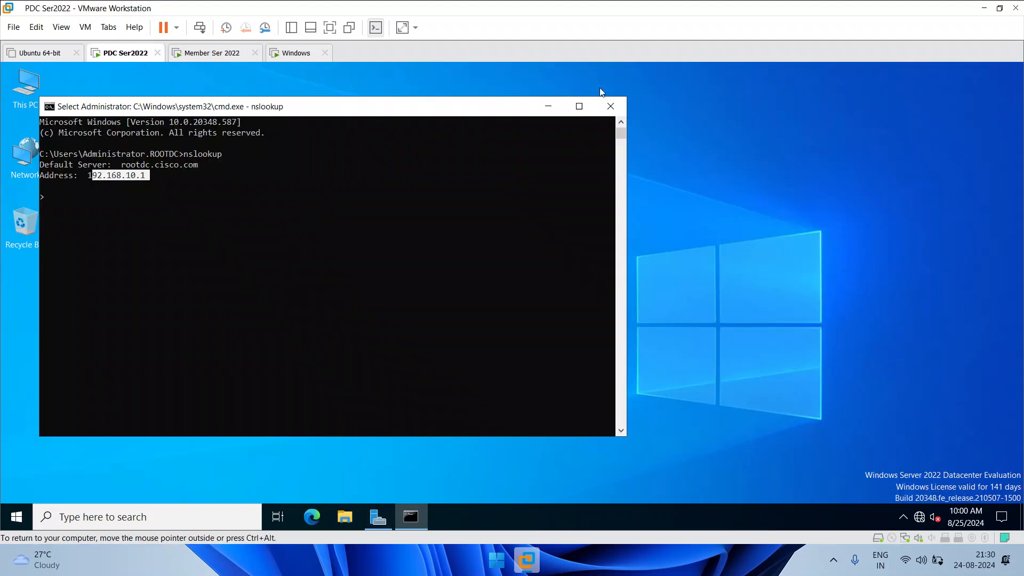
{"action": "left_click", "coordinate": [611, 106]}
{"action": "left_click", "coordinate": [374, 516]}
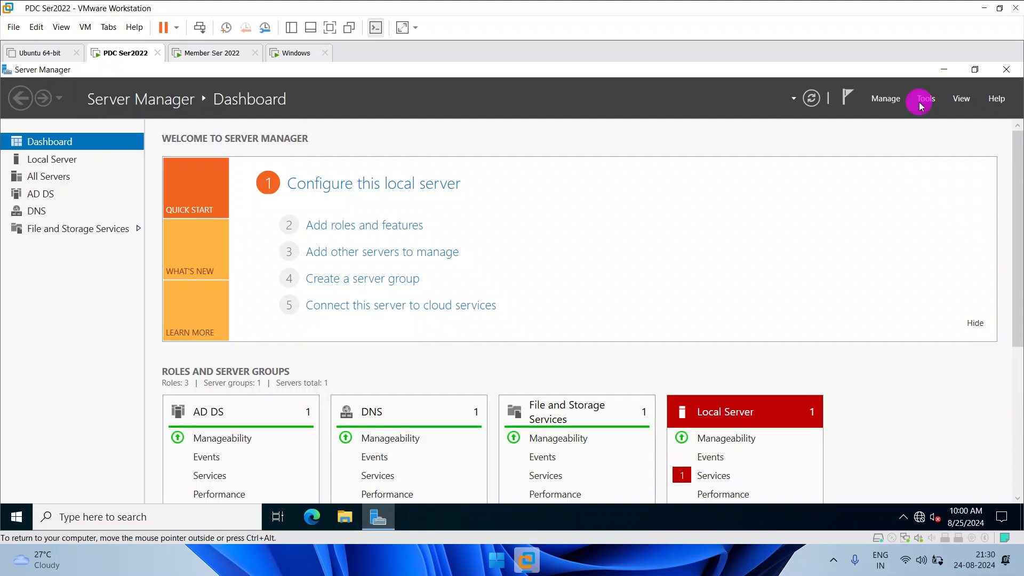
{"action": "left_click", "coordinate": [920, 101]}
{"action": "left_click", "coordinate": [897, 102]}
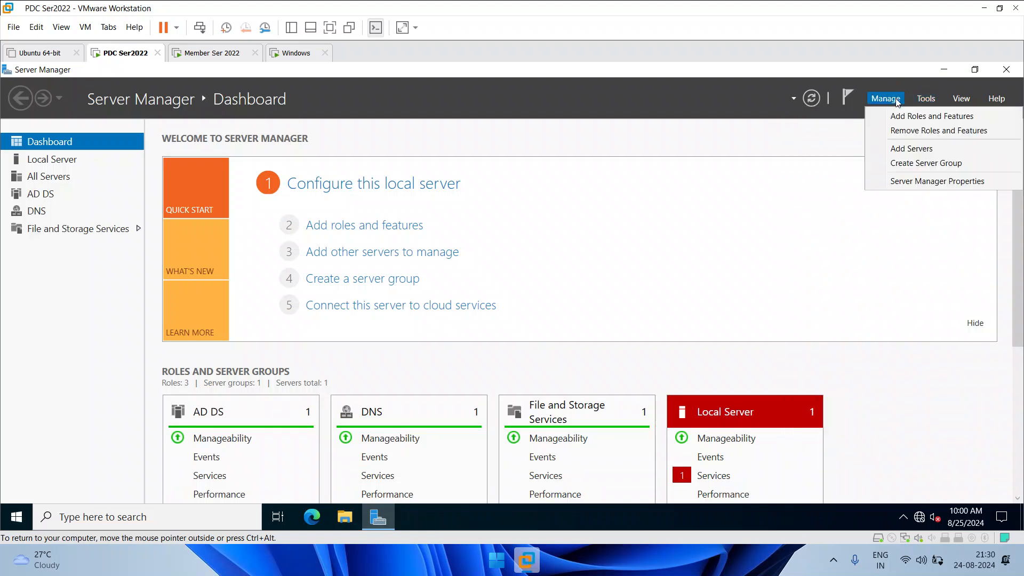
{"action": "left_click", "coordinate": [909, 115]}
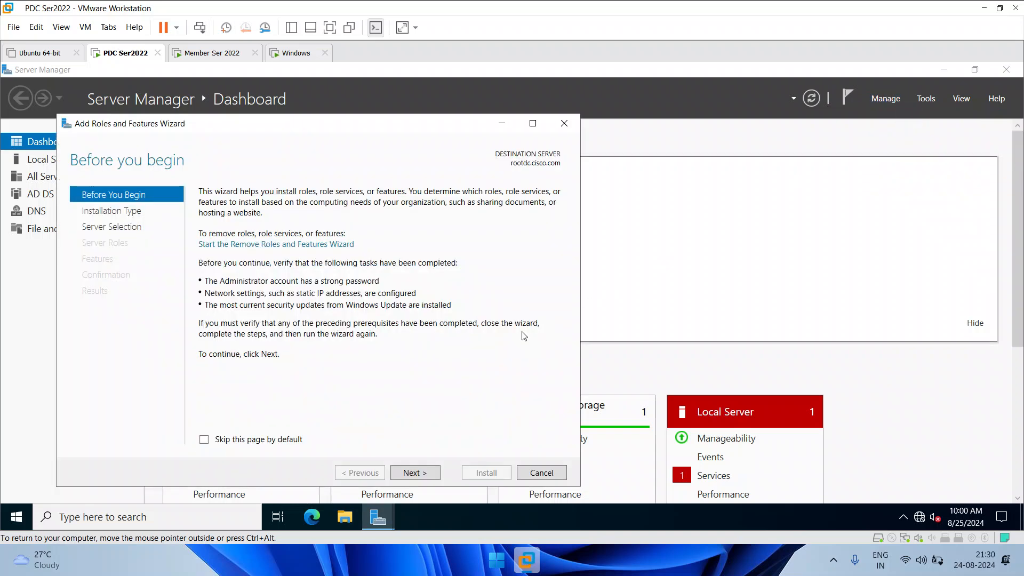
Step: Choose role-based installation on rootdc.cisco.com and select the DHCP Server role with its required management tools
{"action": "left_click", "coordinate": [408, 473]}
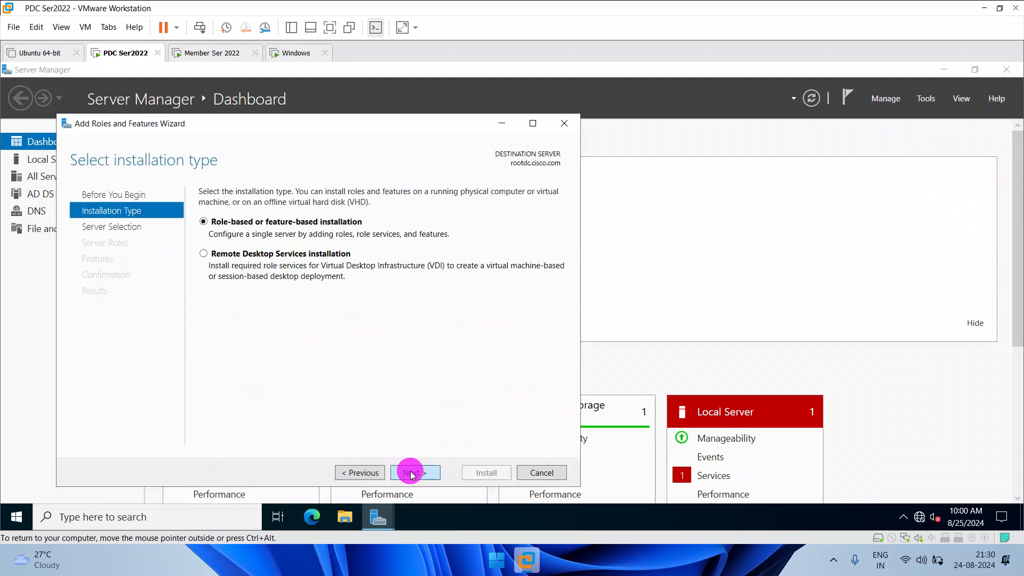
{"action": "left_click", "coordinate": [413, 473]}
{"action": "left_click", "coordinate": [412, 474]}
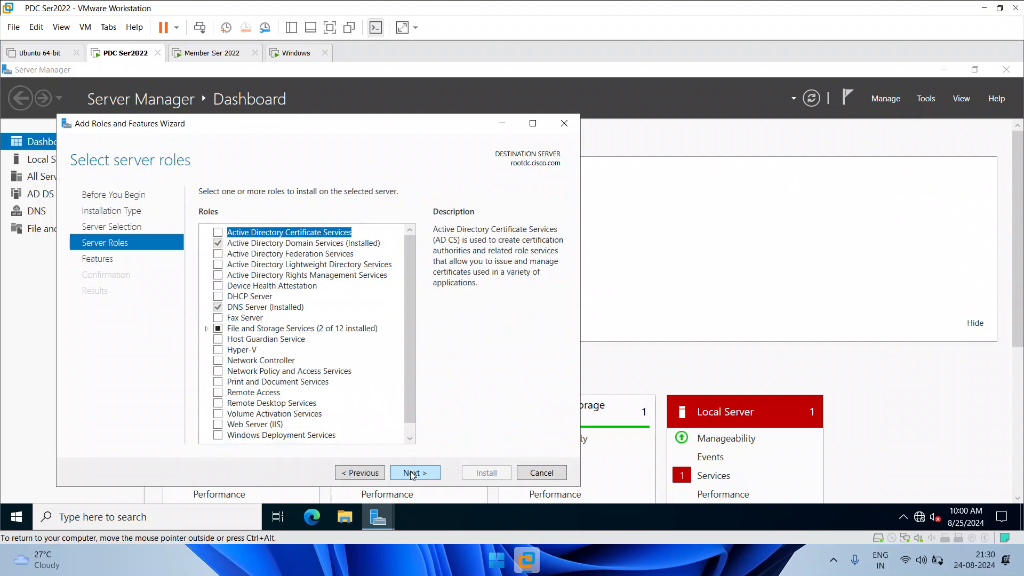
{"action": "left_click", "coordinate": [219, 296]}
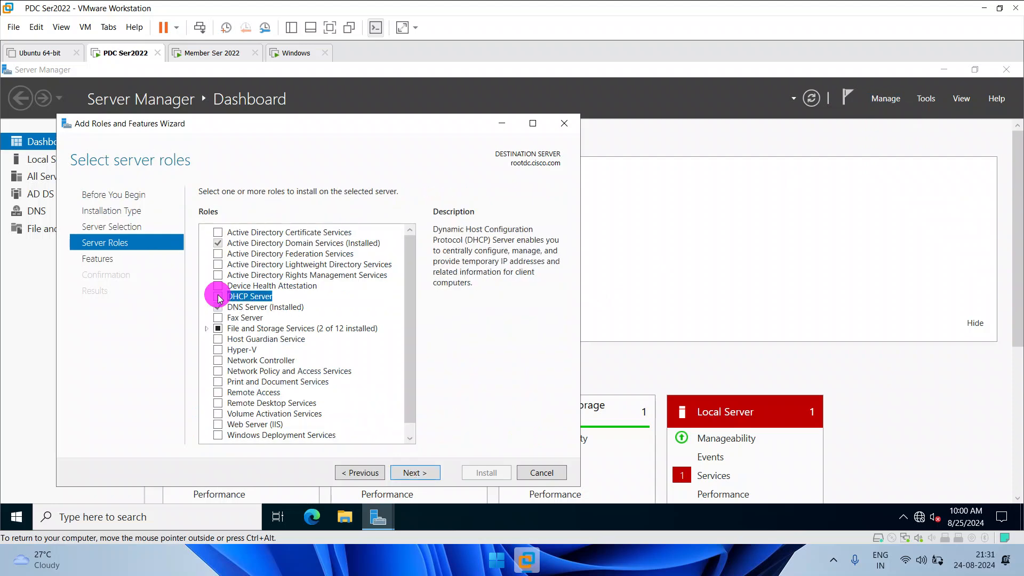
{"action": "left_click", "coordinate": [354, 412]}
{"action": "left_click", "coordinate": [421, 473]}
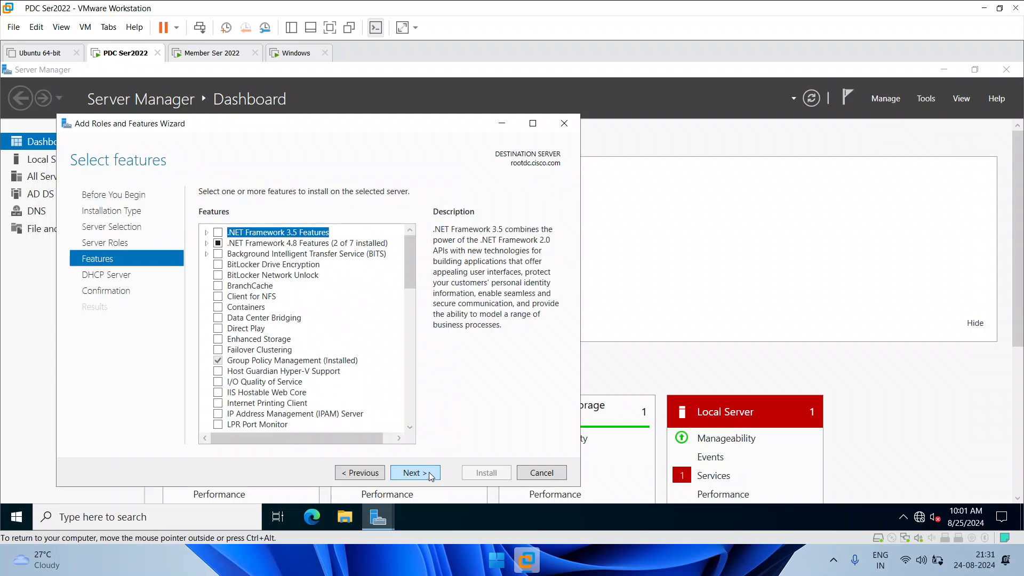
Step: Keep the default features and start installing the DHCP Server role on PDC Ser2022
{"action": "left_click", "coordinate": [430, 473]}
{"action": "left_click", "coordinate": [421, 471]}
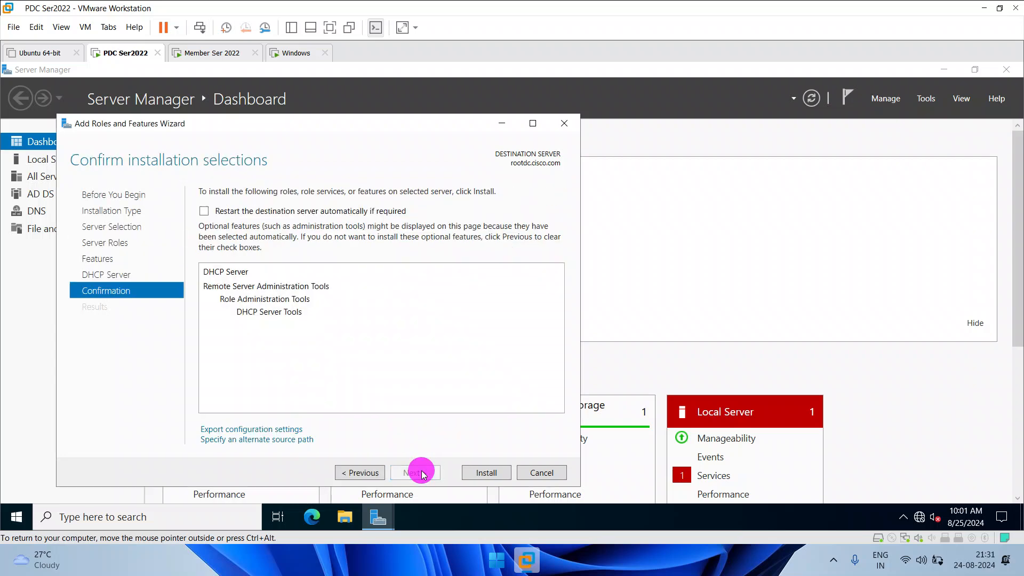
{"action": "left_click", "coordinate": [484, 473]}
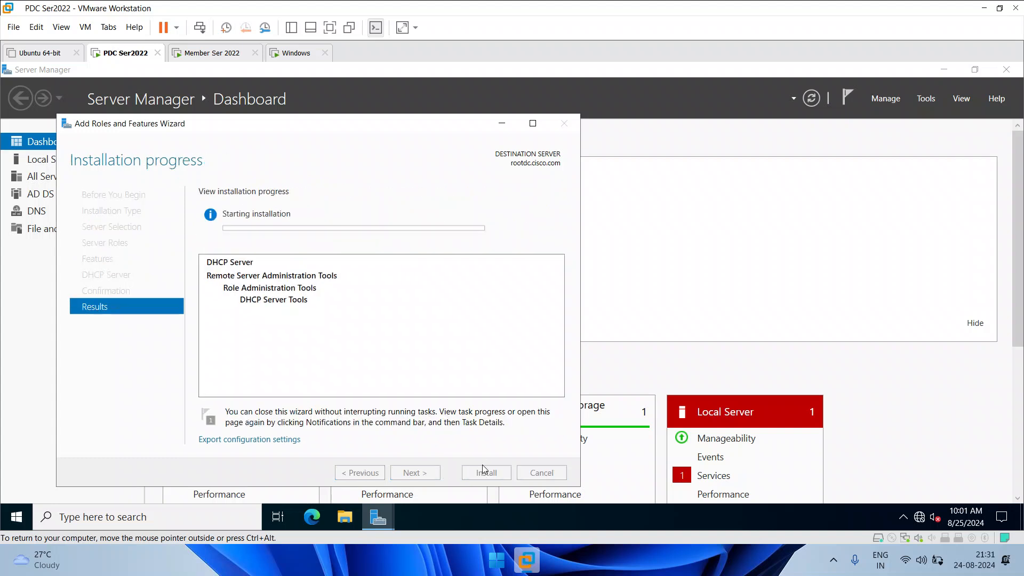
Step: Close and relaunch Server Manager on Member Ser 2022, dismiss the Windows Admin Center message, and move the installation progress window fully into view
{"action": "left_click", "coordinate": [224, 53]}
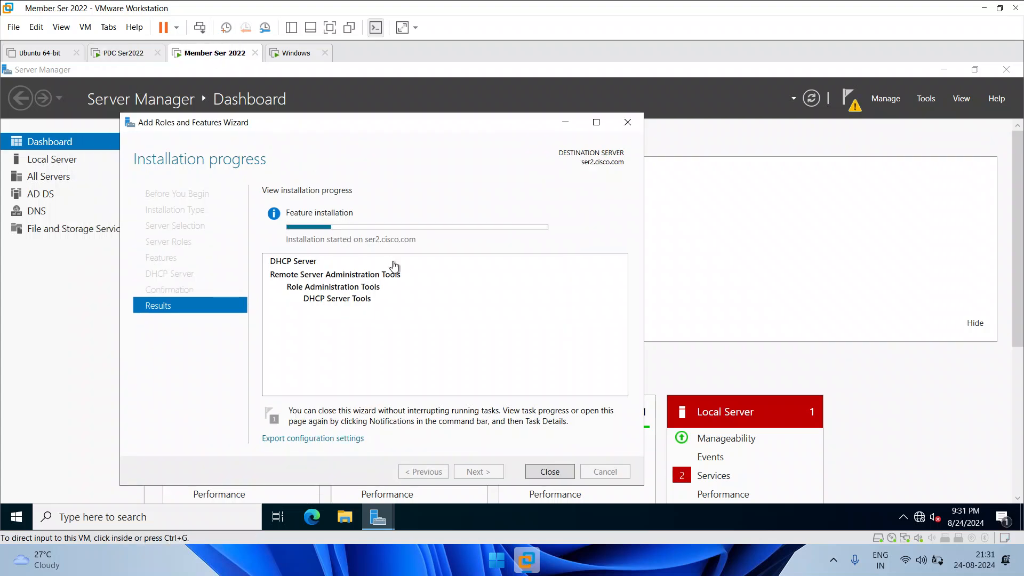
{"action": "left_click", "coordinate": [1006, 70]}
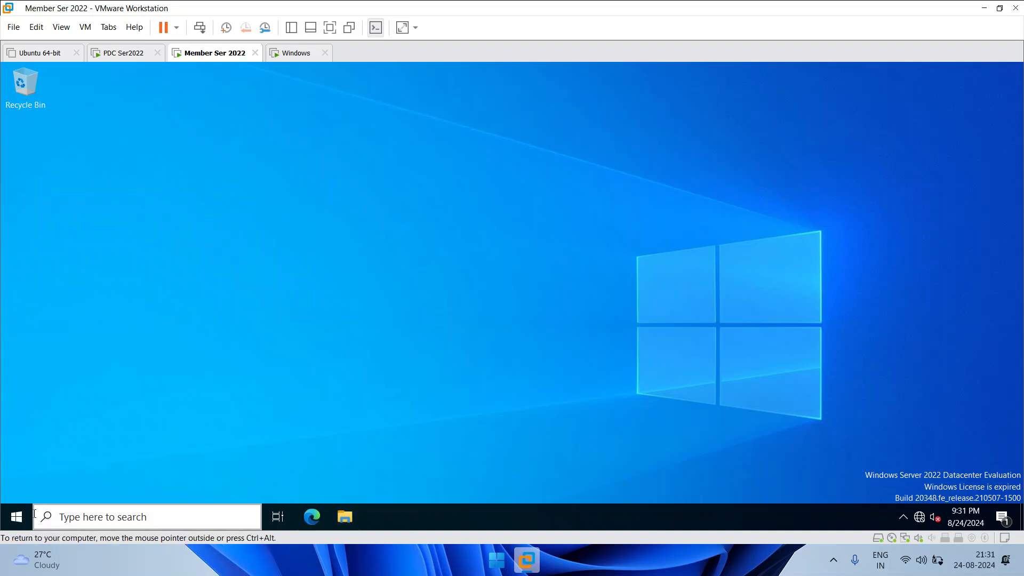
{"action": "left_click", "coordinate": [18, 516]}
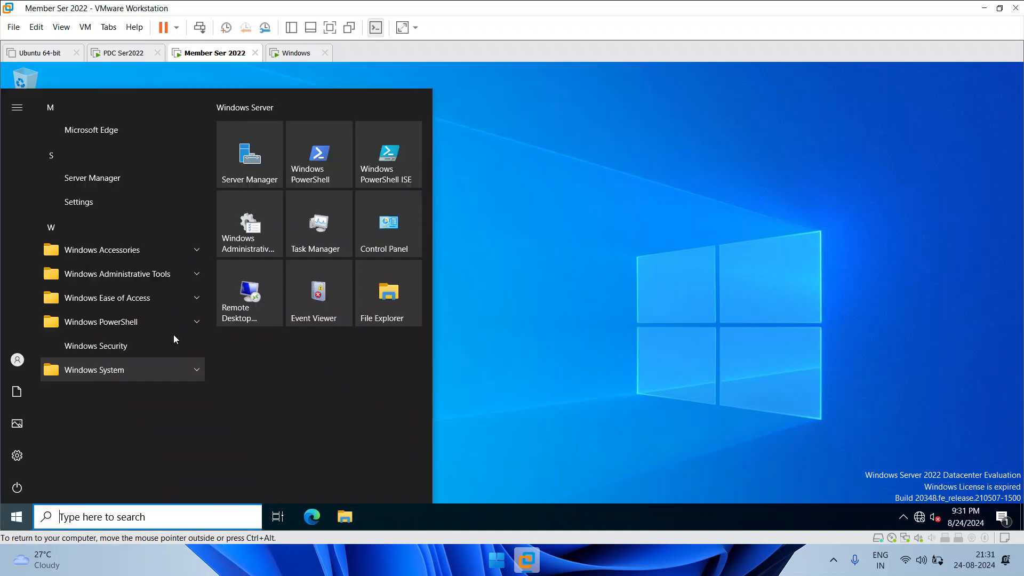
{"action": "left_click", "coordinate": [110, 179]}
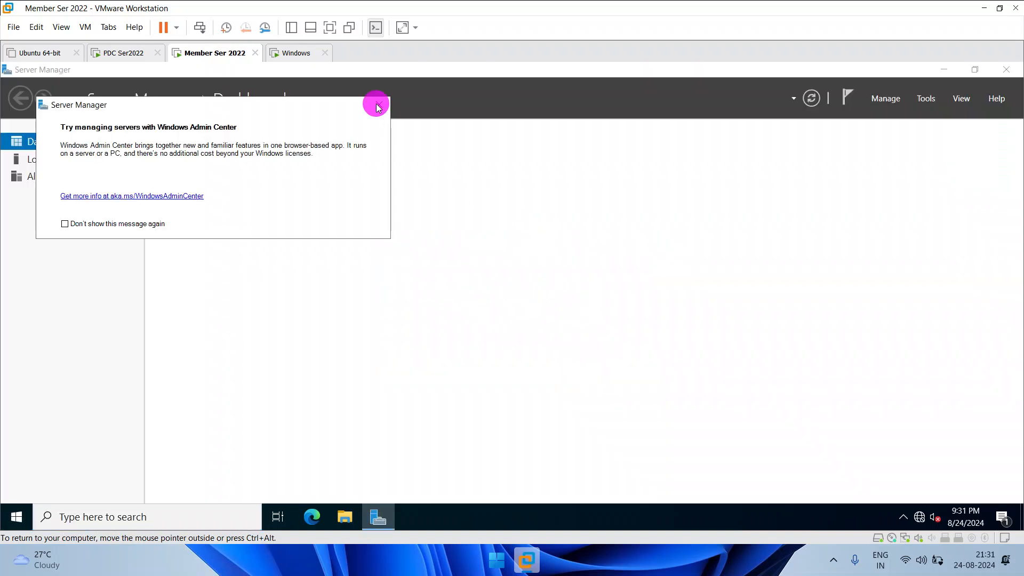
{"action": "left_click", "coordinate": [379, 107]}
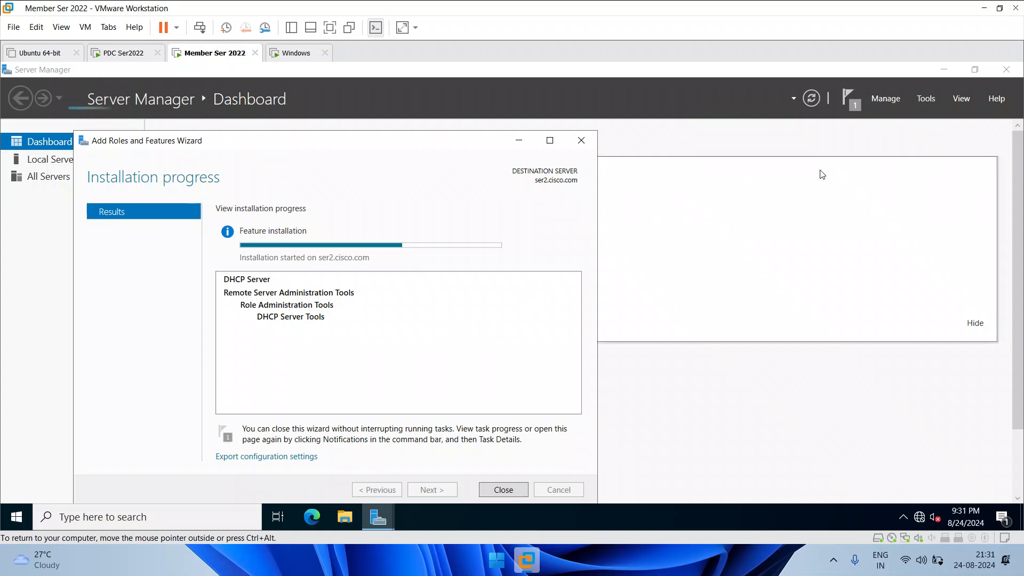
{"action": "left_click_drag", "start_coordinate": [331, 145], "coordinate": [398, 130]}
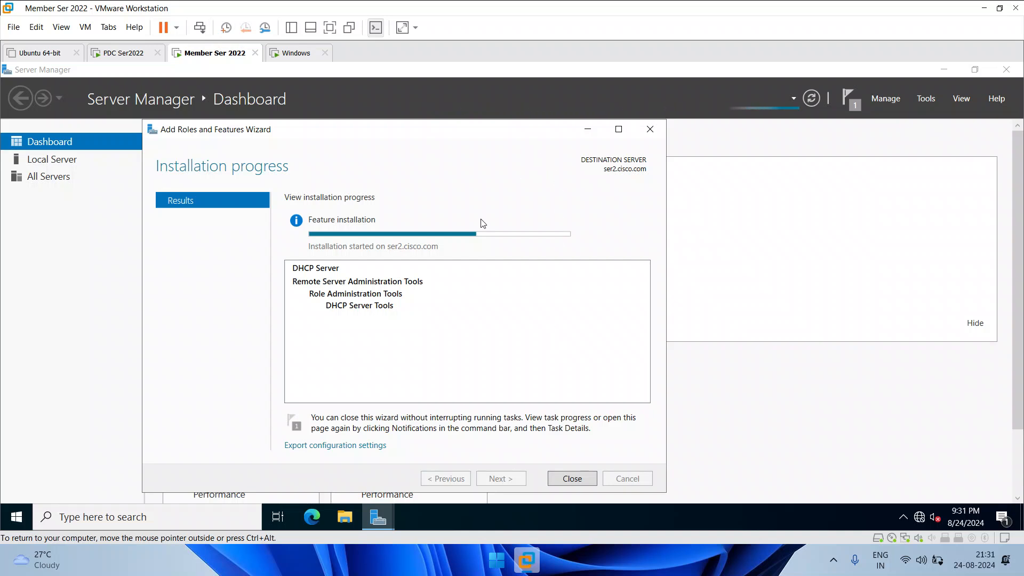
Step: Check the DHCP installation progress on PDC Ser2022 and close the installation wizard on Member Ser 2022
{"action": "left_click", "coordinate": [141, 55]}
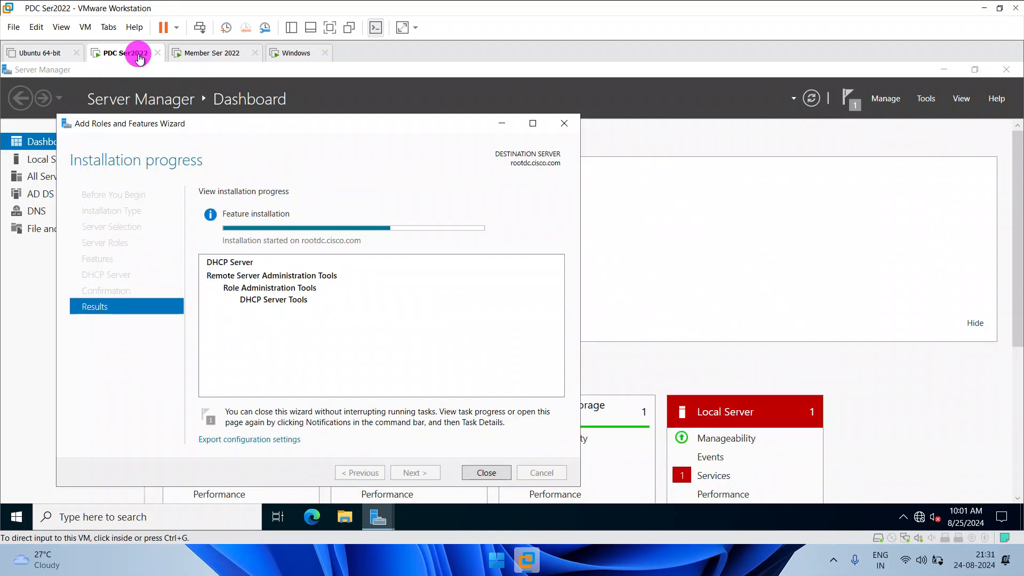
{"action": "left_click", "coordinate": [221, 57]}
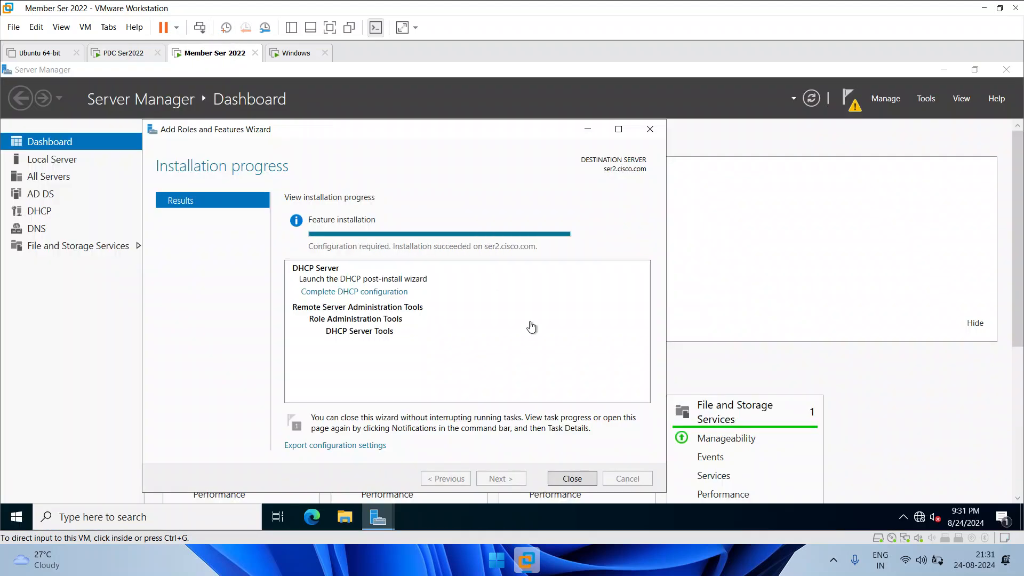
{"action": "left_click", "coordinate": [619, 248]}
{"action": "left_click", "coordinate": [586, 480]}
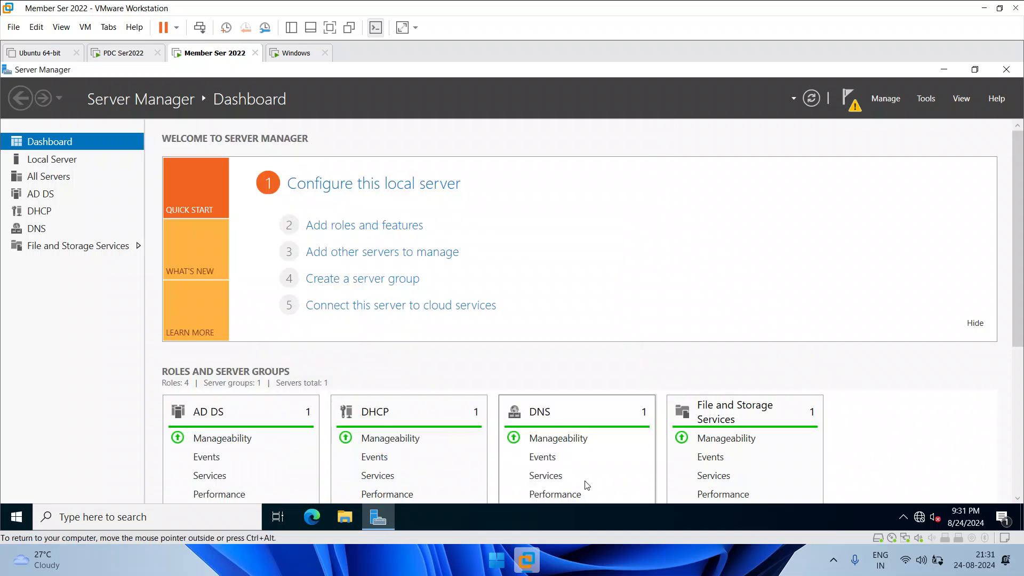
{"action": "left_click", "coordinate": [124, 52]}
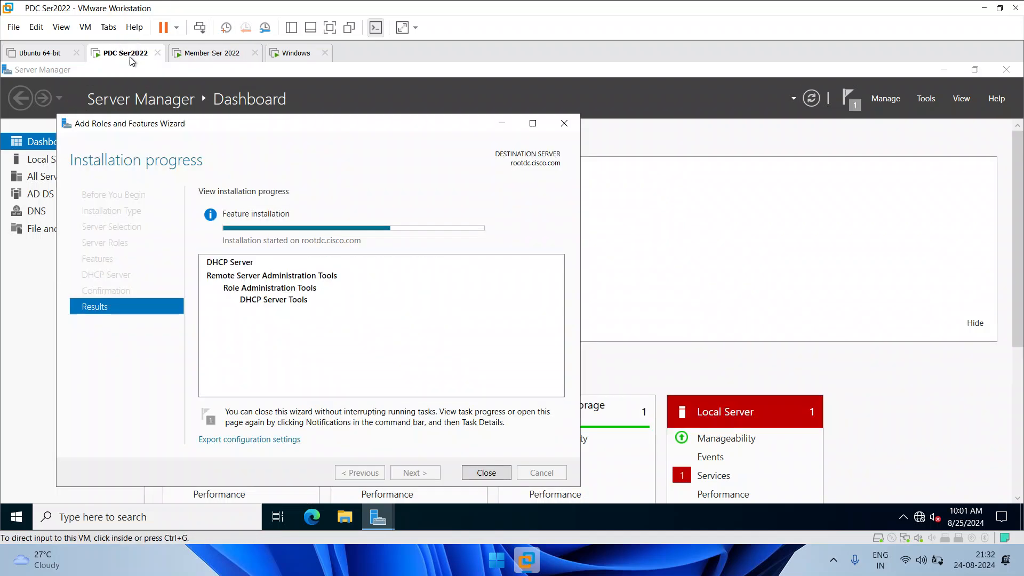
{"action": "left_click", "coordinate": [214, 55]}
Step: Complete the DHCP post-install configuration on Member Ser 2022, authorizing the server in AD DS with the CISCO\Administrator credentials
{"action": "left_click", "coordinate": [855, 106]}
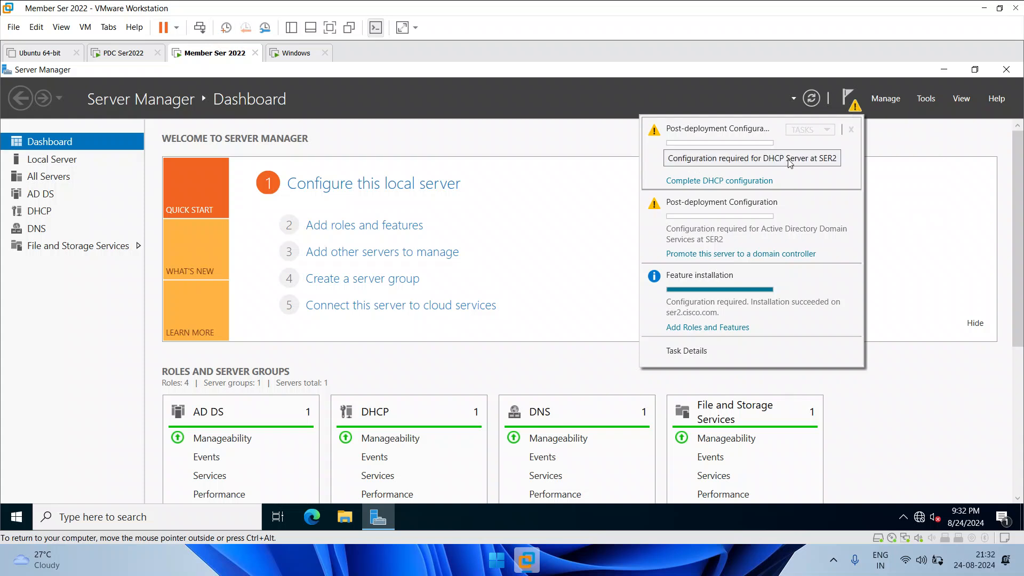
{"action": "left_click", "coordinate": [700, 182]}
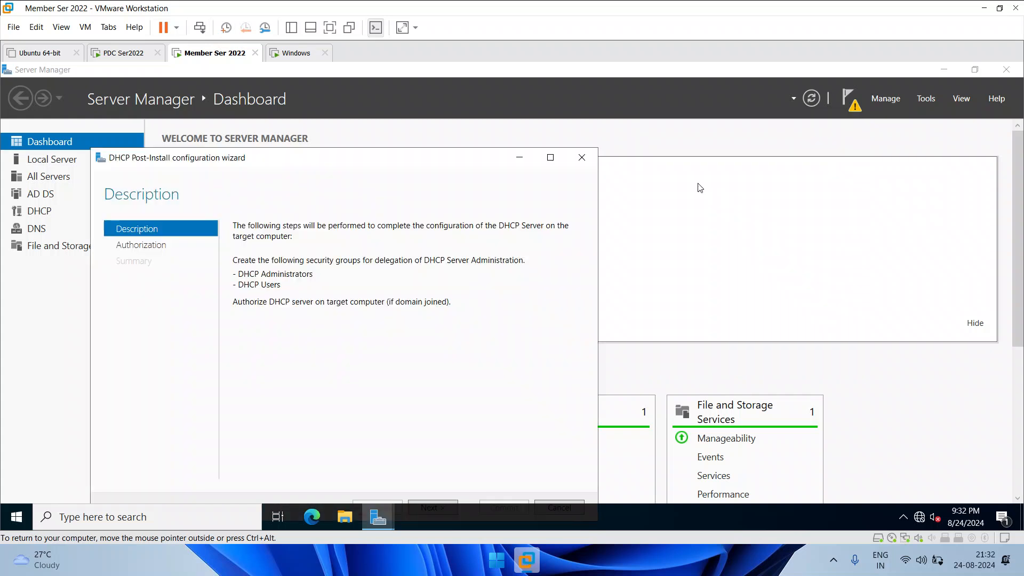
{"action": "left_click_drag", "start_coordinate": [469, 162], "coordinate": [493, 130]}
{"action": "left_click", "coordinate": [467, 473]}
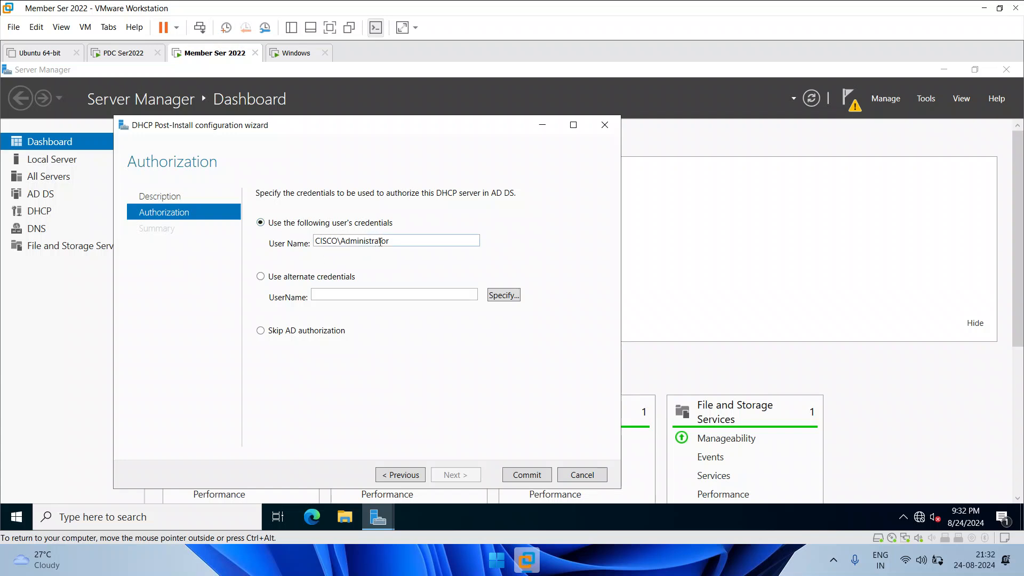
{"action": "double_click", "coordinate": [338, 240]}
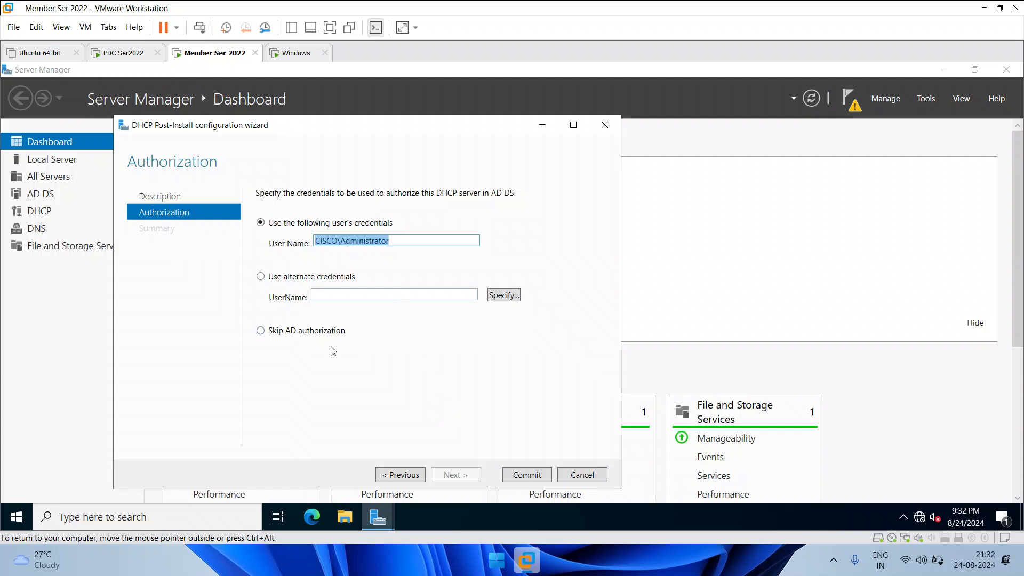
{"action": "left_click", "coordinate": [527, 476]}
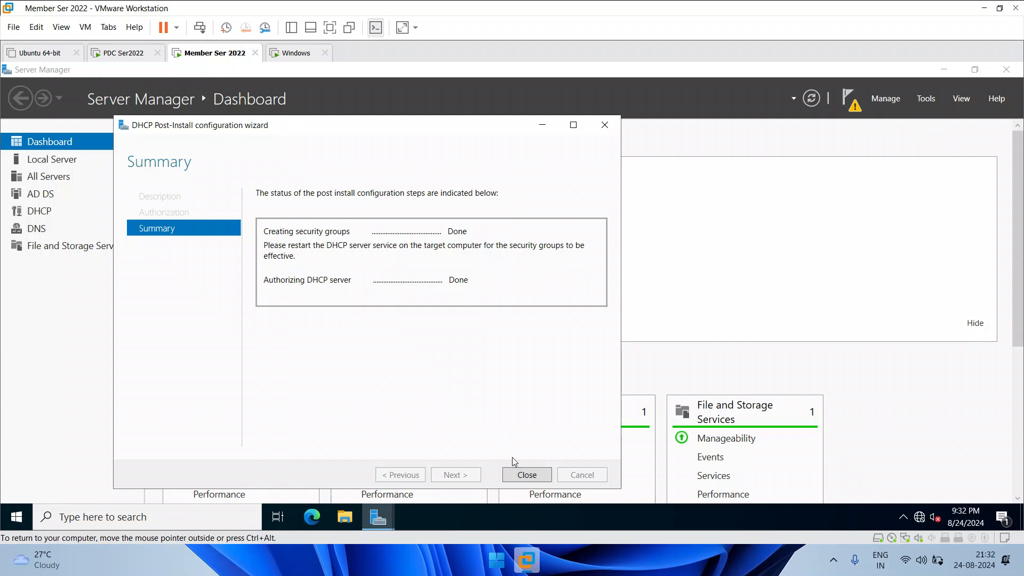
{"action": "left_click", "coordinate": [525, 475]}
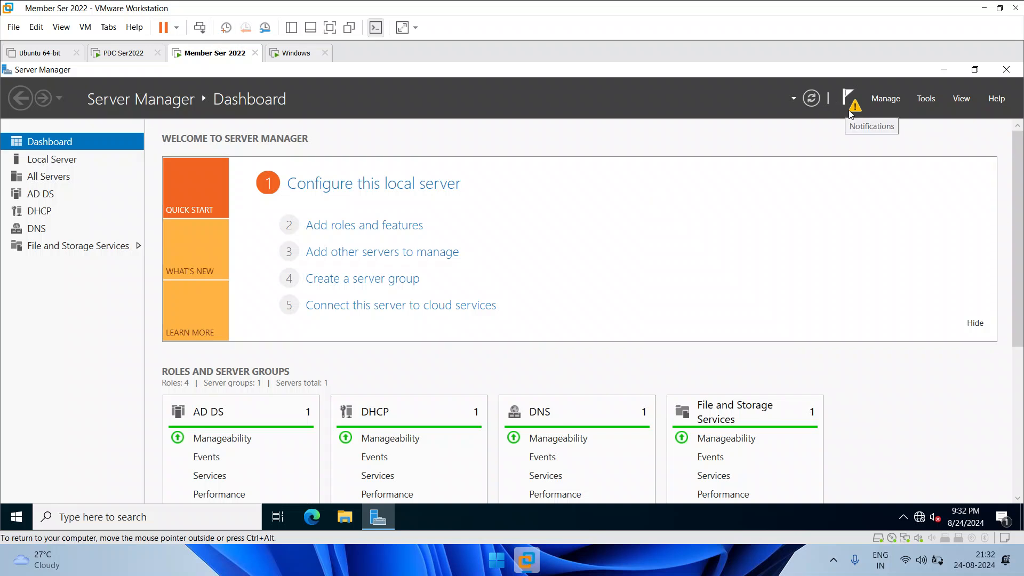
Step: Close Server Manager on Member Ser 2022 and open Desktop Icon Settings from the Themes personalization settings
{"action": "left_click", "coordinate": [1006, 69]}
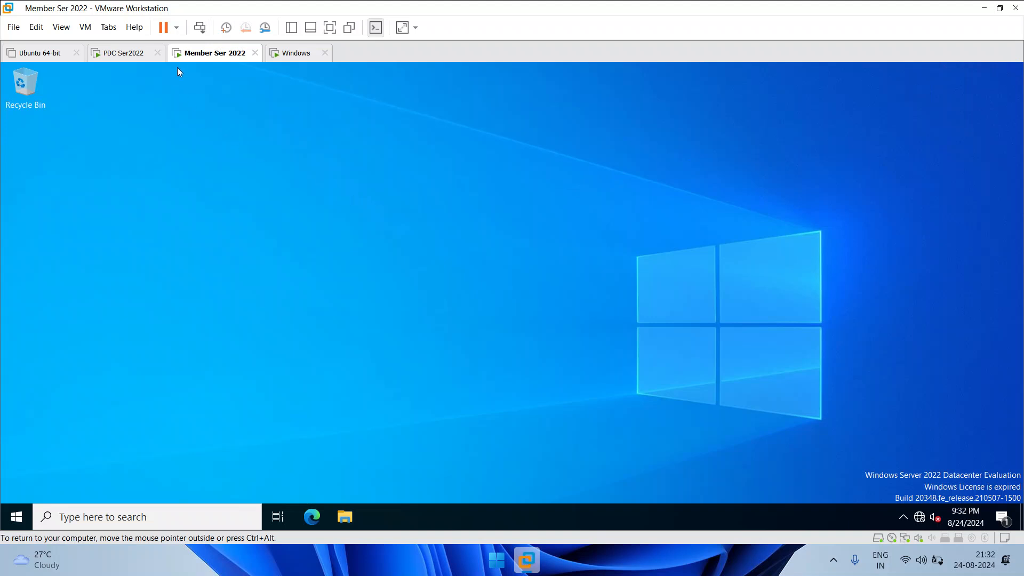
{"action": "right_click", "coordinate": [185, 154]}
{"action": "left_click", "coordinate": [249, 290]}
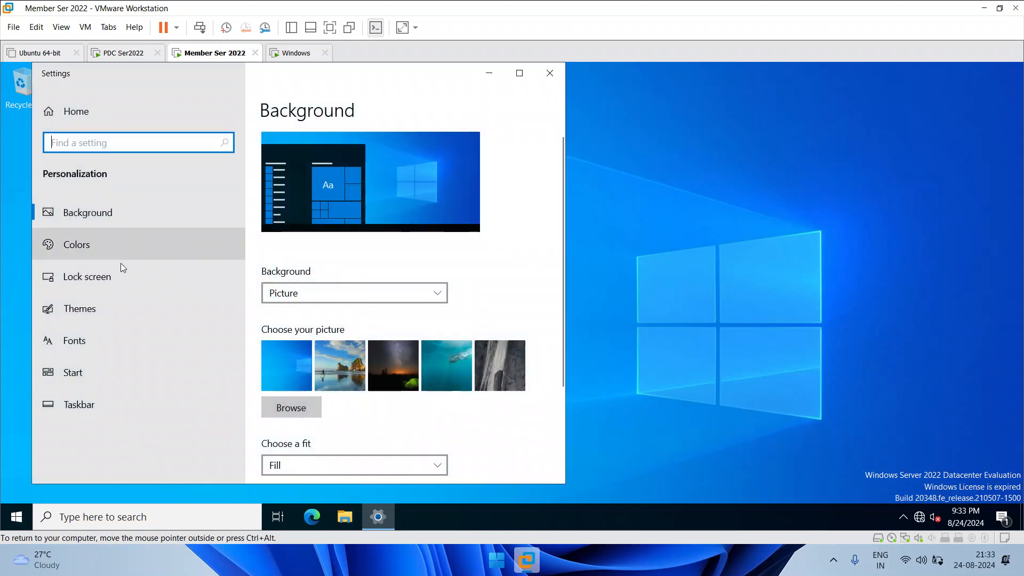
{"action": "left_click", "coordinate": [139, 314]}
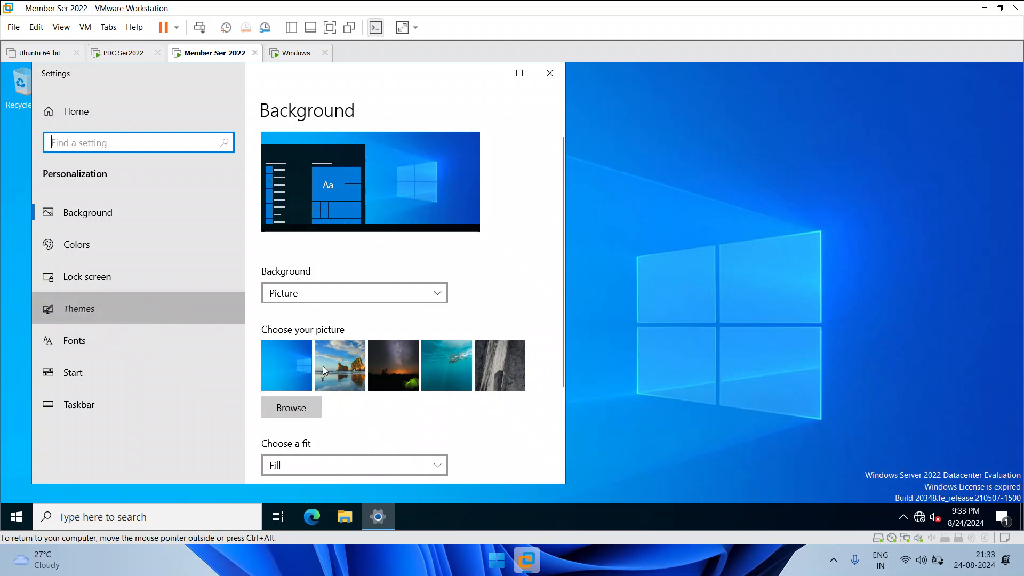
{"action": "scroll", "coordinate": [330, 374], "scroll_direction": "down", "scroll_amount": 5}
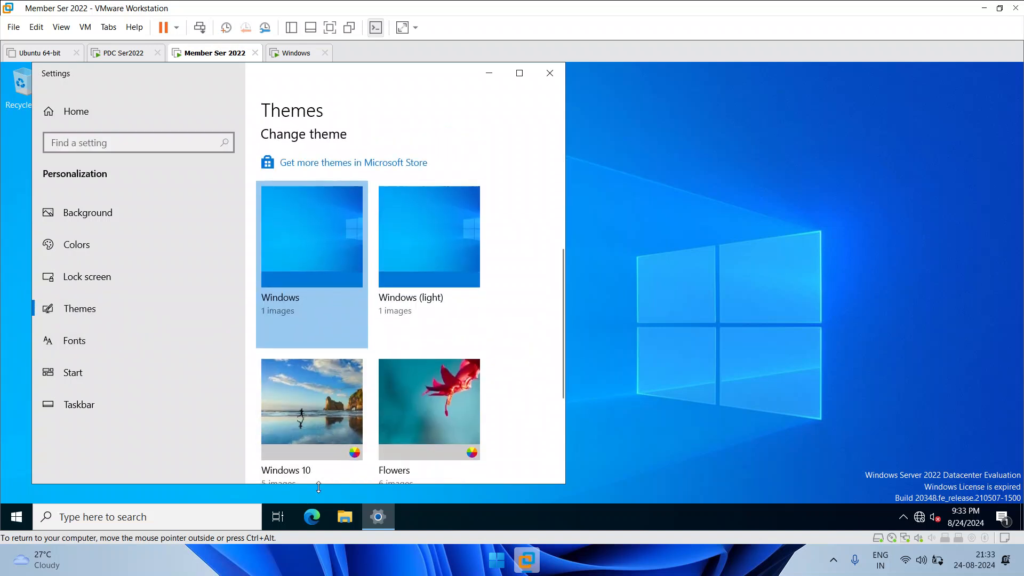
{"action": "scroll", "coordinate": [397, 408], "scroll_direction": "down", "scroll_amount": 4}
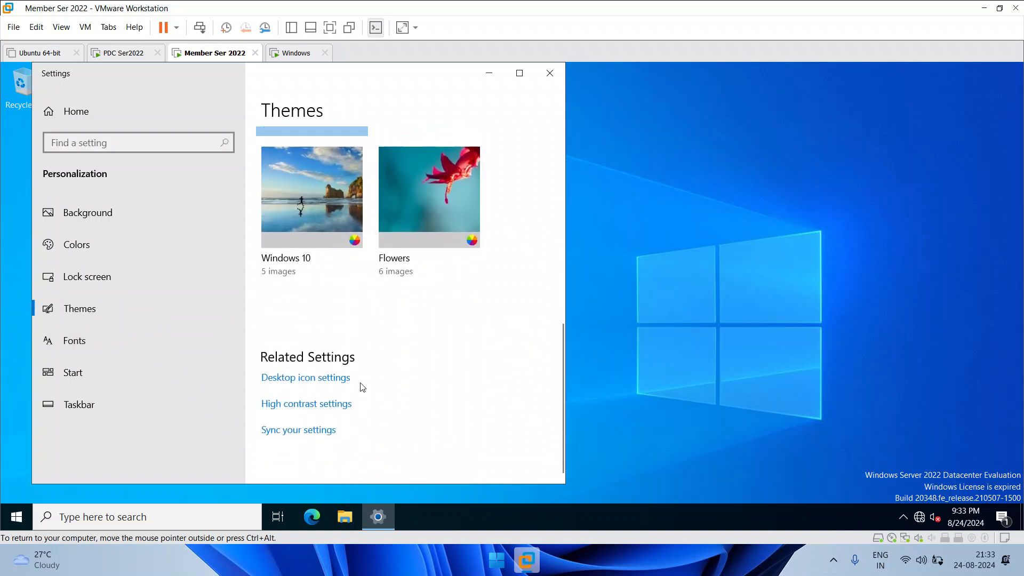
{"action": "left_click", "coordinate": [308, 381]}
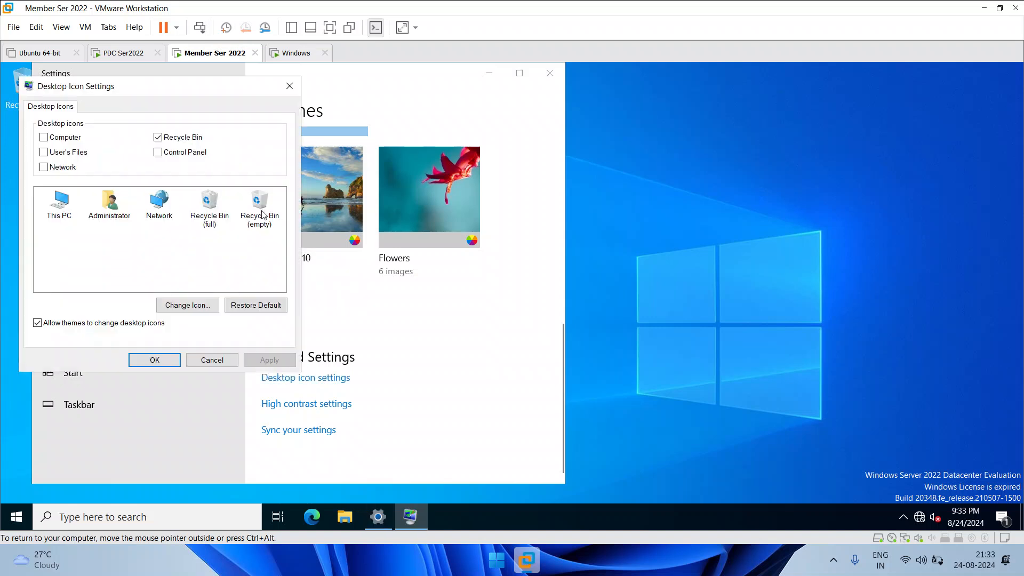
Step: Enable the Computer and Network desktop icons, apply the change, and close Settings
{"action": "left_click", "coordinate": [59, 137]}
{"action": "left_click", "coordinate": [65, 166]}
{"action": "left_click", "coordinate": [269, 360]}
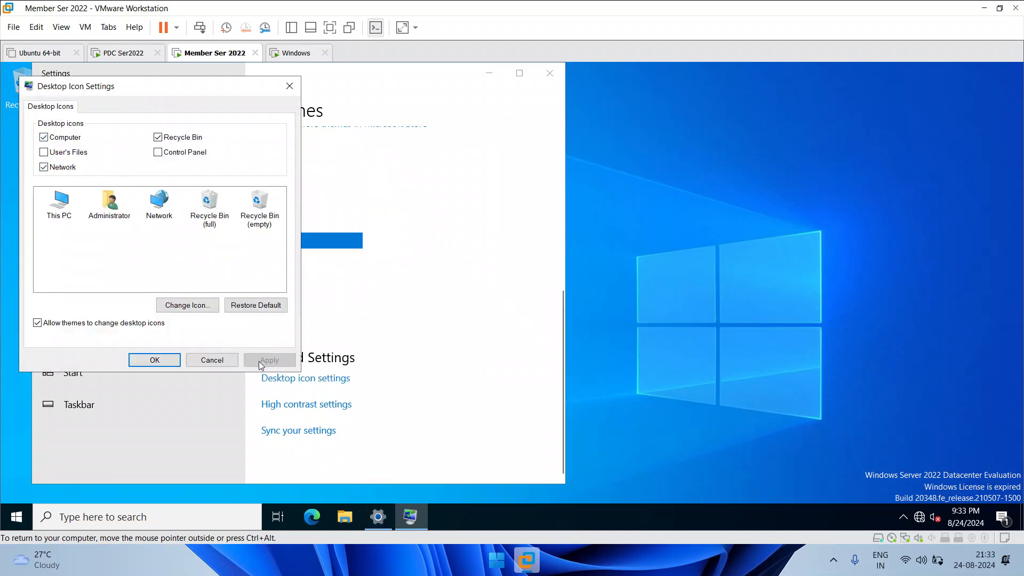
{"action": "left_click", "coordinate": [155, 360]}
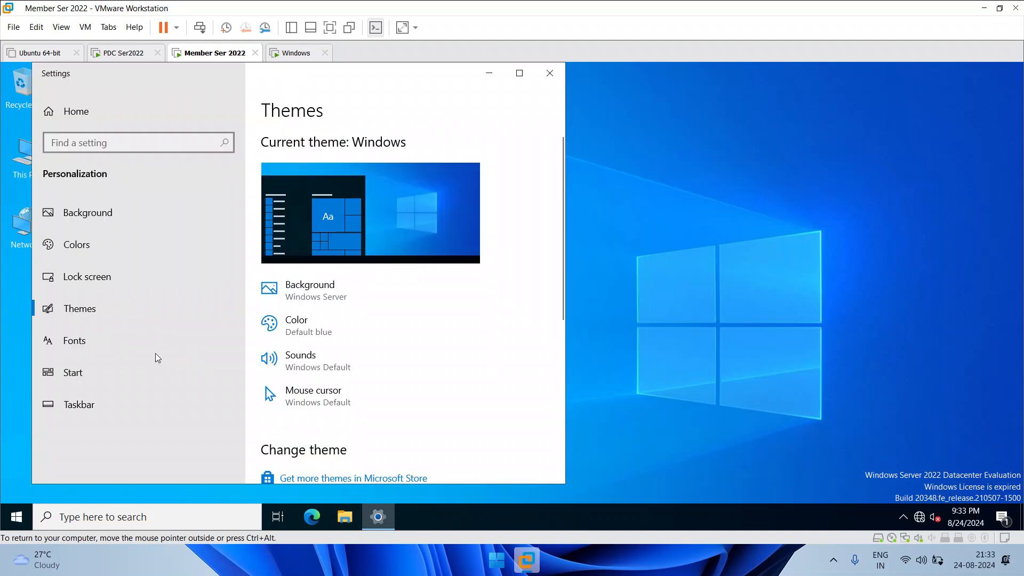
{"action": "left_click", "coordinate": [548, 78]}
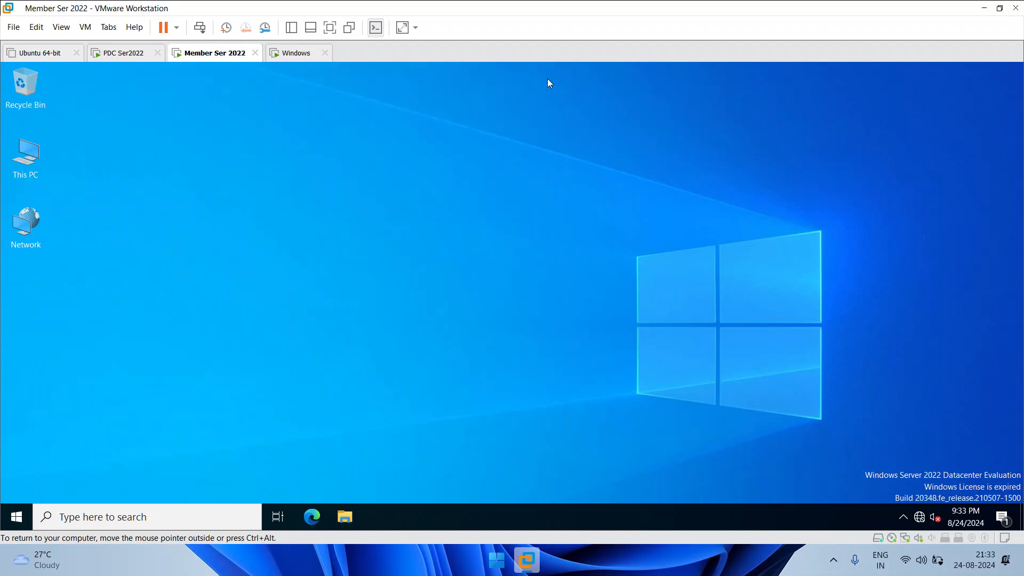
Step: Open the advanced system properties on Member Ser 2022 and check its full computer name and domain
{"action": "right_click", "coordinate": [37, 169]}
{"action": "left_click", "coordinate": [122, 330]}
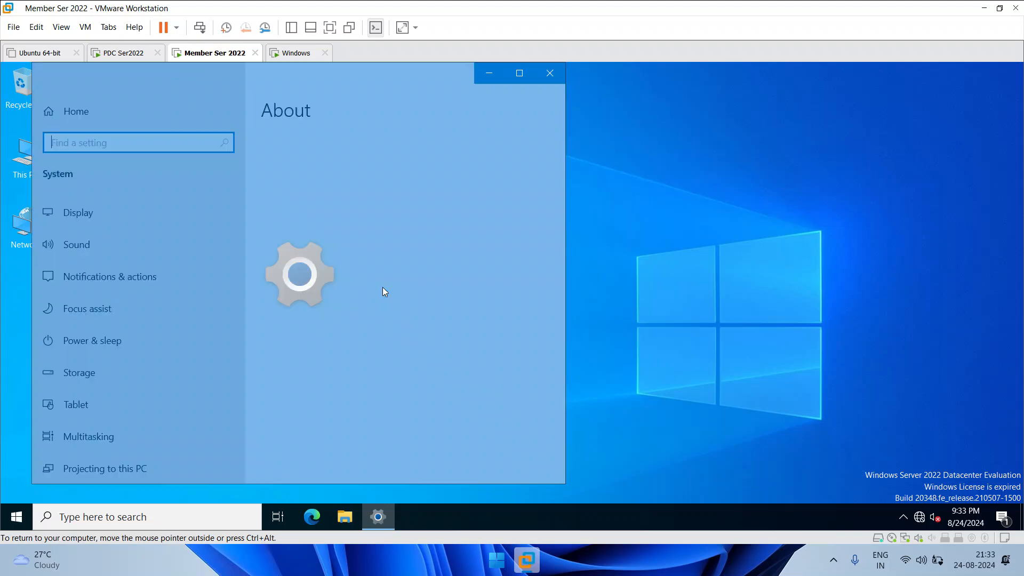
{"action": "scroll", "coordinate": [384, 290], "scroll_direction": "down", "scroll_amount": 10}
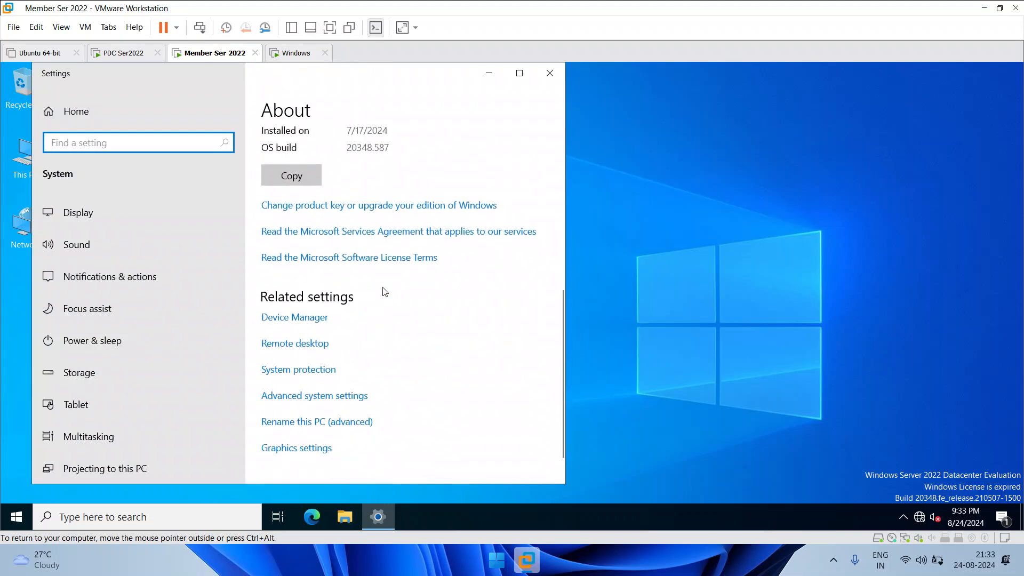
{"action": "left_click", "coordinate": [311, 380]}
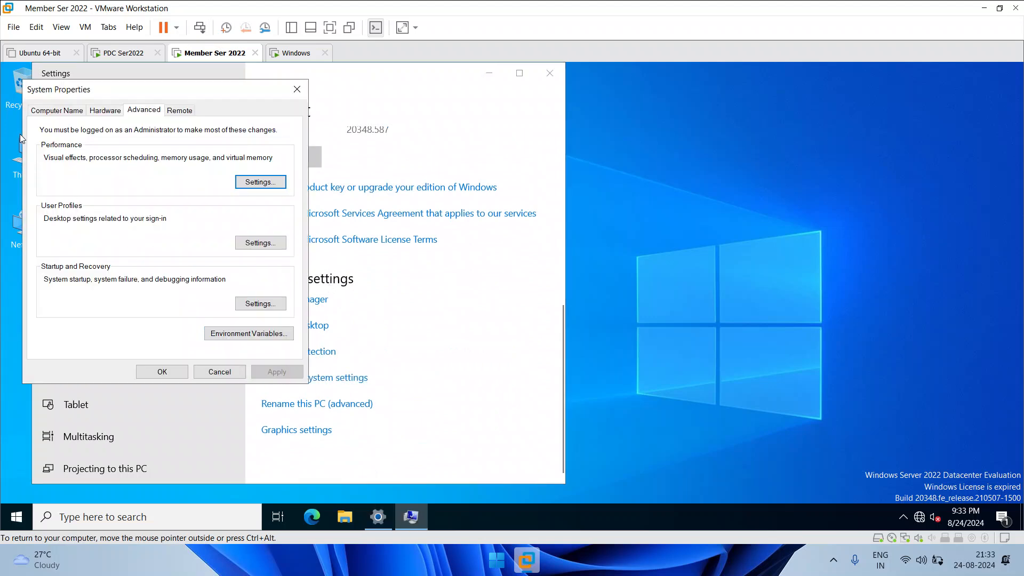
{"action": "left_click", "coordinate": [57, 110]}
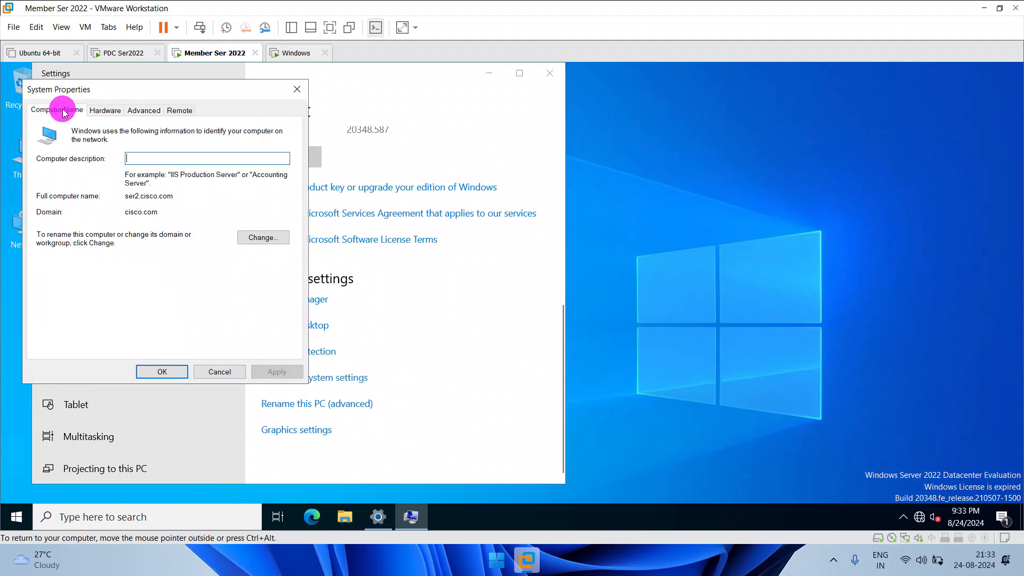
{"action": "left_click", "coordinate": [127, 200]}
{"action": "double_click", "coordinate": [176, 198]}
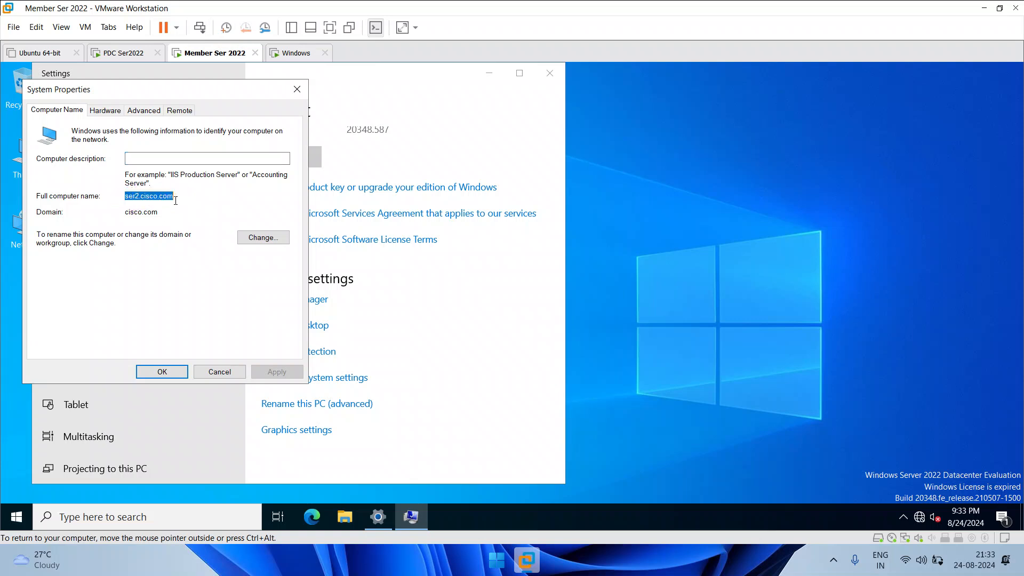
{"action": "double_click", "coordinate": [134, 212]}
Step: Inspect the computer's domain membership and primary DNS suffix settings, and close System Properties and Settings without changes
{"action": "left_click", "coordinate": [263, 239]}
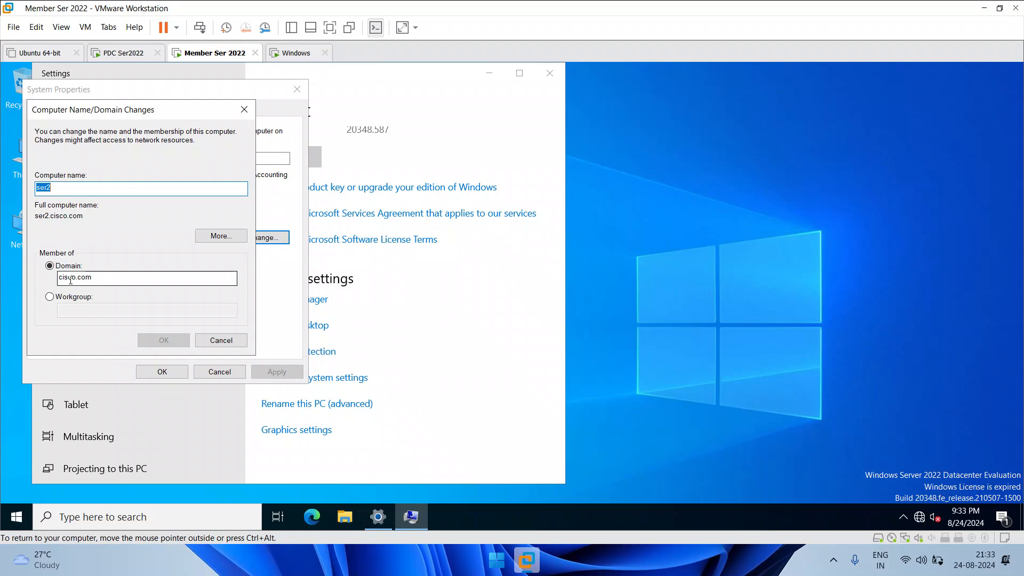
{"action": "left_click", "coordinate": [209, 236]}
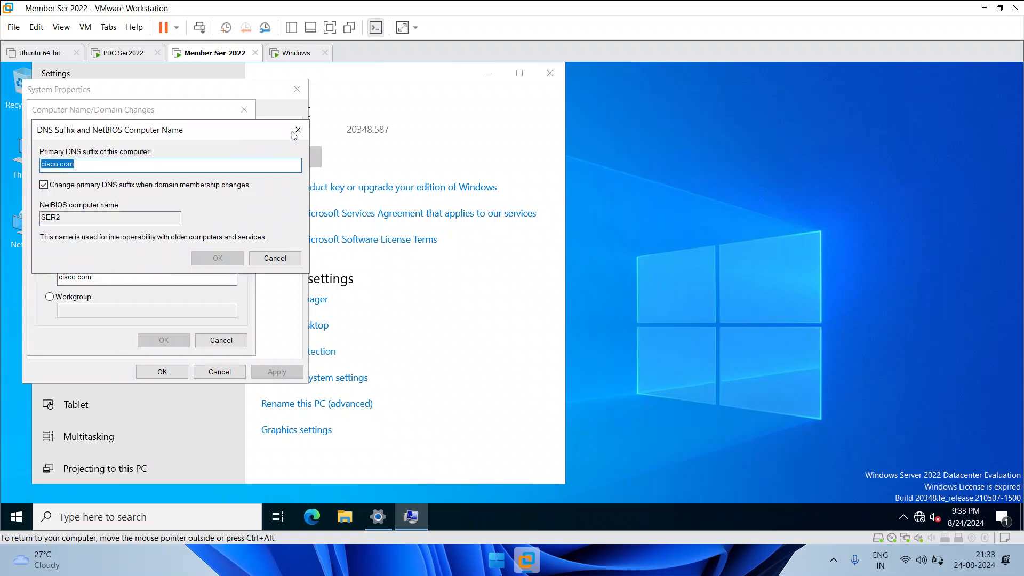
{"action": "left_click", "coordinate": [297, 134]}
{"action": "left_click", "coordinate": [245, 109]}
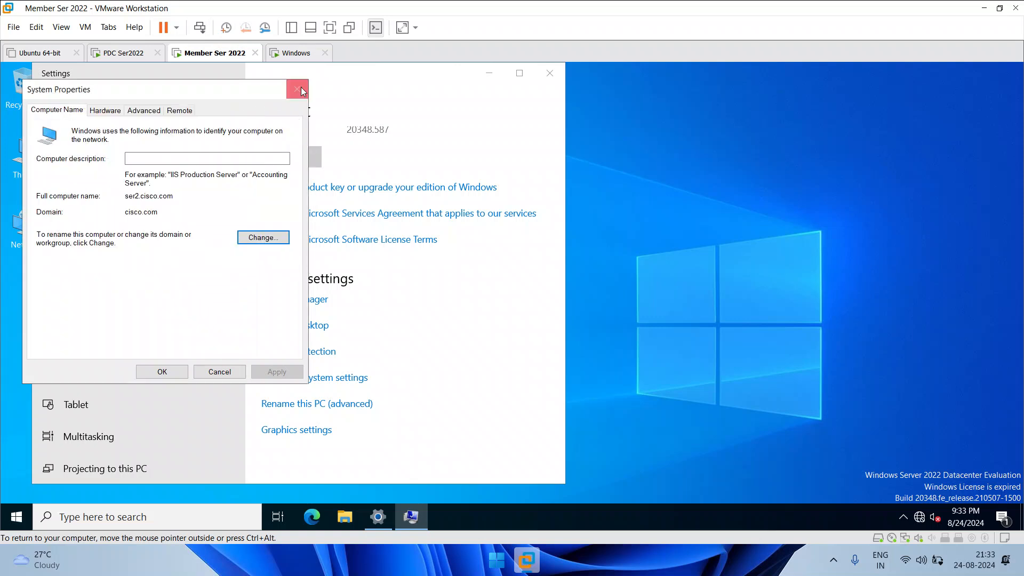
{"action": "left_click", "coordinate": [298, 89]}
{"action": "left_click", "coordinate": [549, 74]}
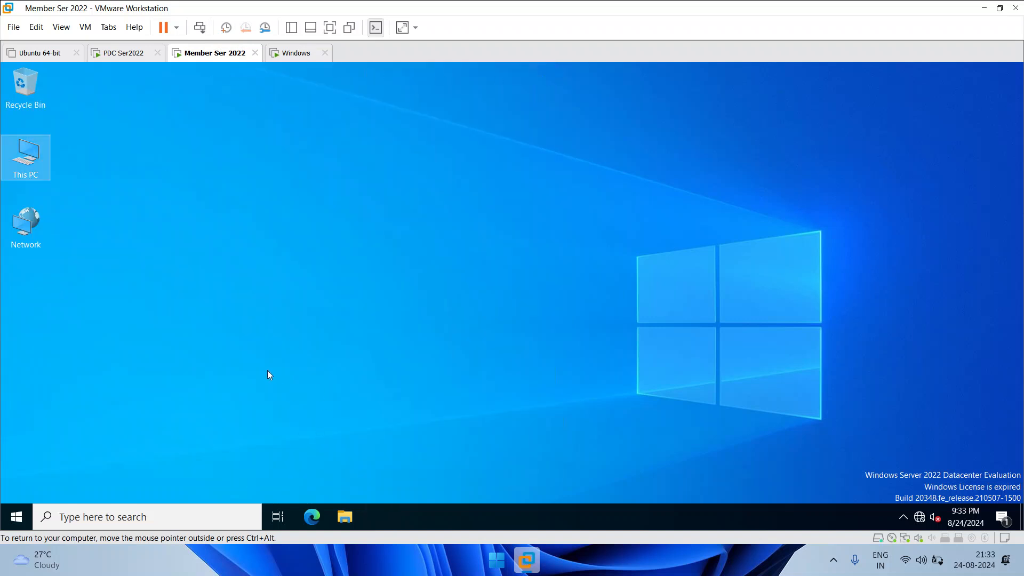
Step: Open Server Manager on Member Ser 2022 and check its pending post-deployment configuration notifications
{"action": "key", "text": "super"}
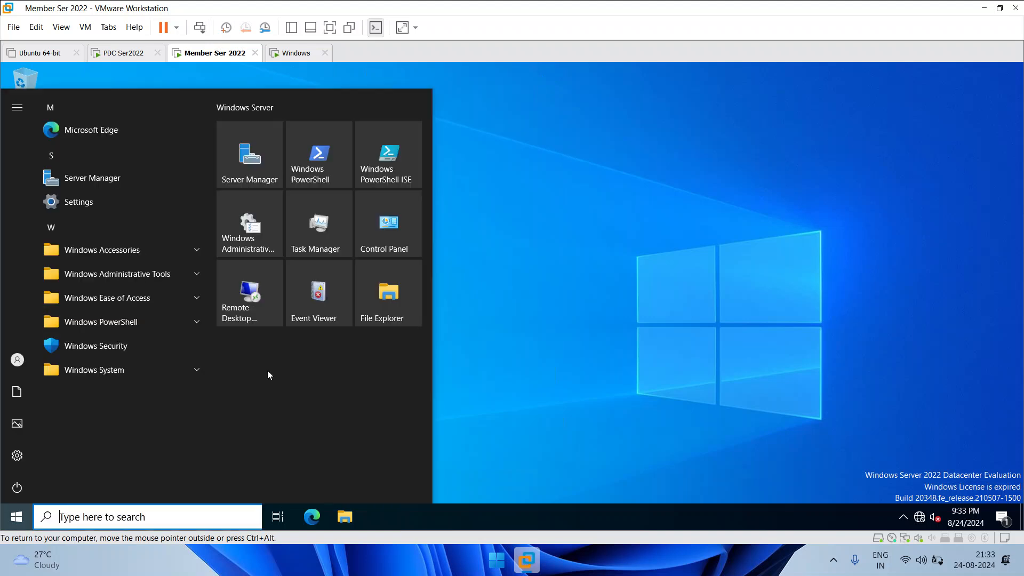
{"action": "left_click", "coordinate": [94, 177]}
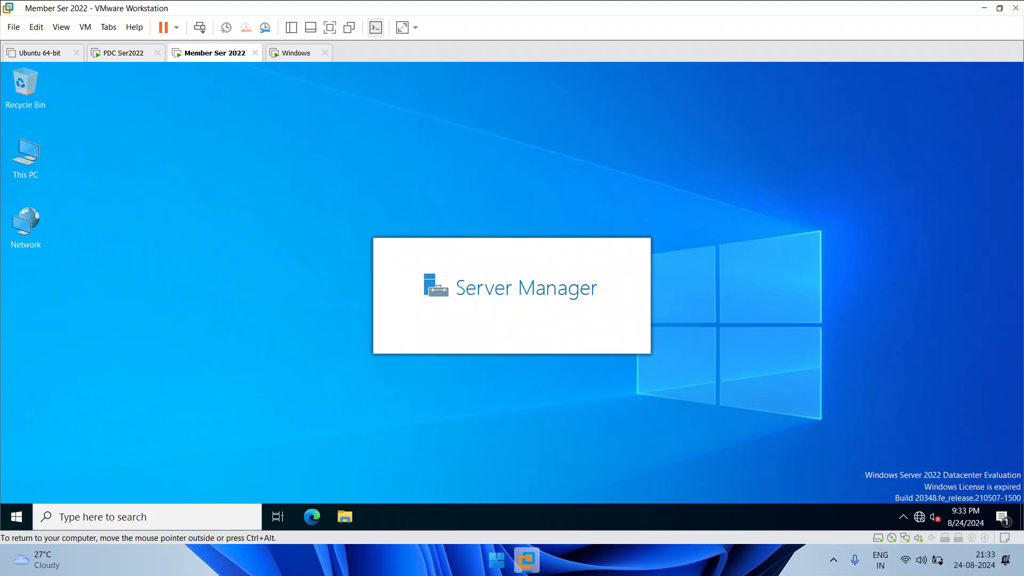
{"action": "left_click", "coordinate": [395, 122]}
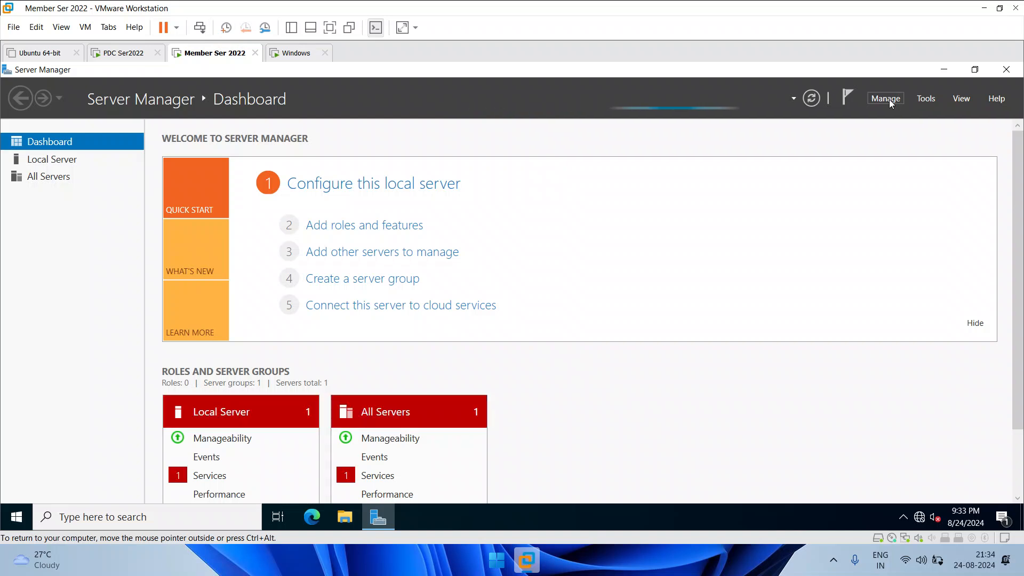
{"action": "left_click", "coordinate": [853, 104]}
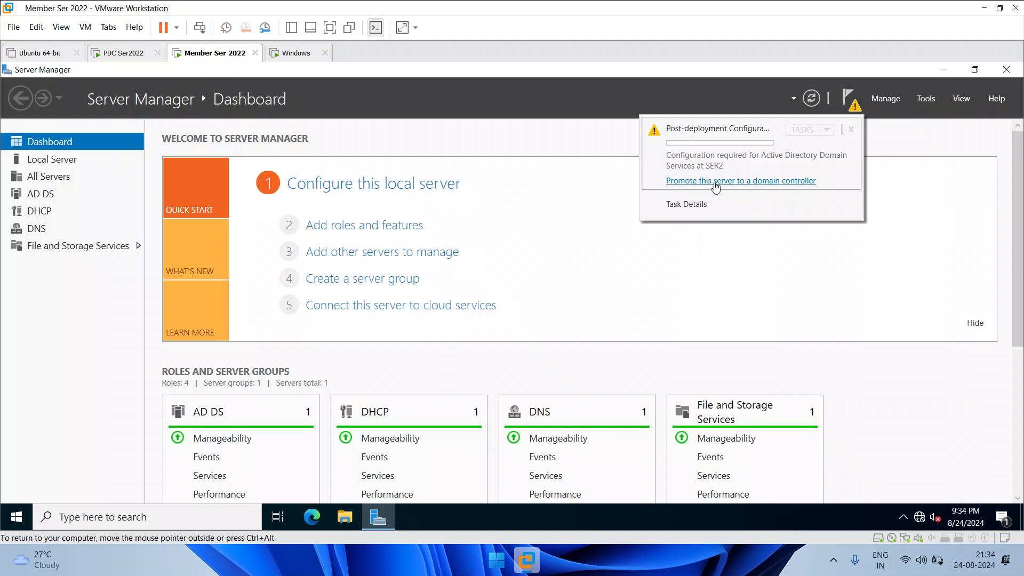
{"action": "left_click", "coordinate": [557, 113]}
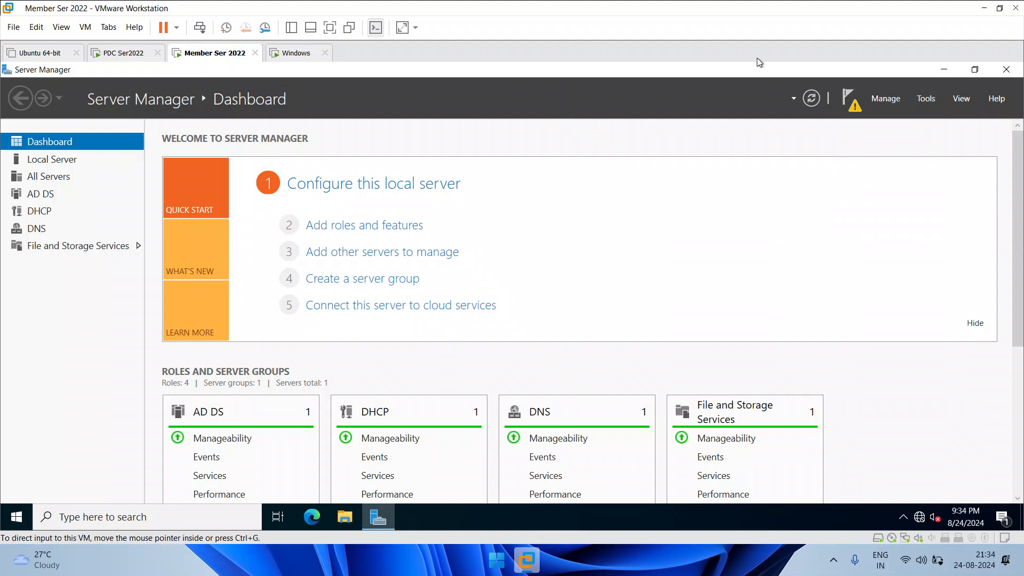
Step: Switch to PDC Ser2022, open the DHCP console maximized, and expand the server's IPv4 node in a widened tree pane
{"action": "left_click", "coordinate": [126, 53]}
{"action": "left_click", "coordinate": [371, 210]}
{"action": "left_click", "coordinate": [481, 474]}
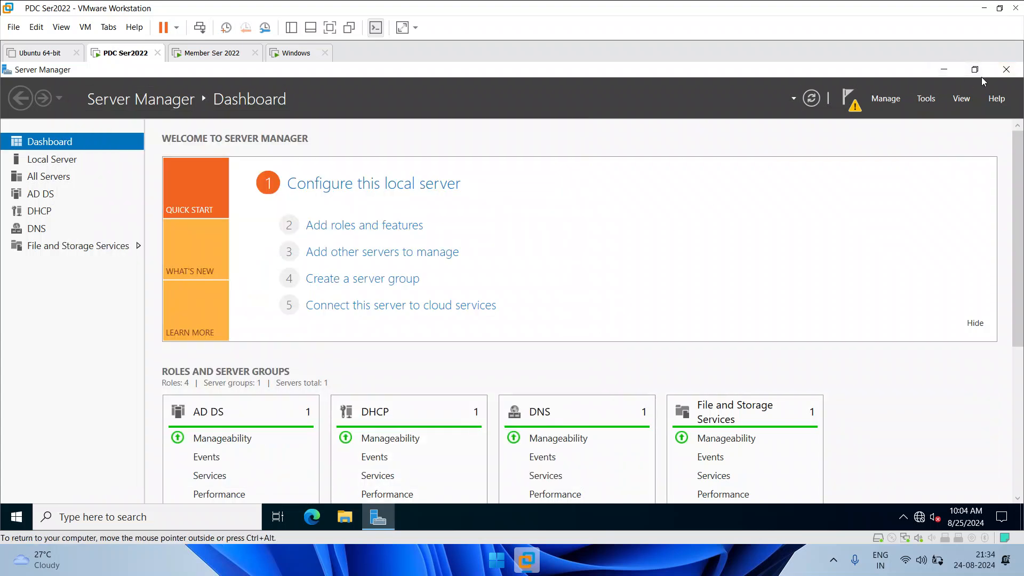
{"action": "left_click", "coordinate": [934, 102]}
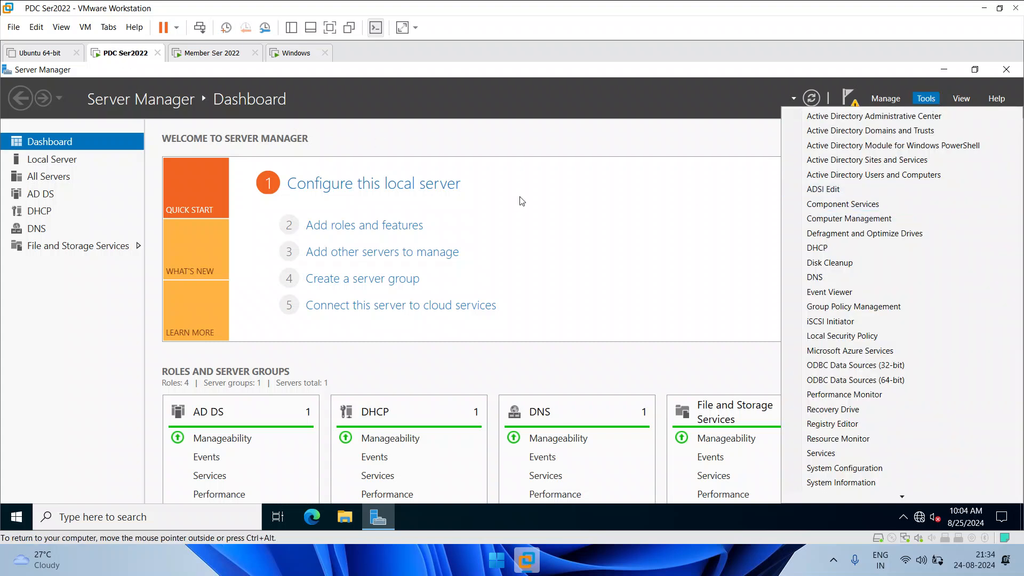
{"action": "left_click", "coordinate": [863, 247]}
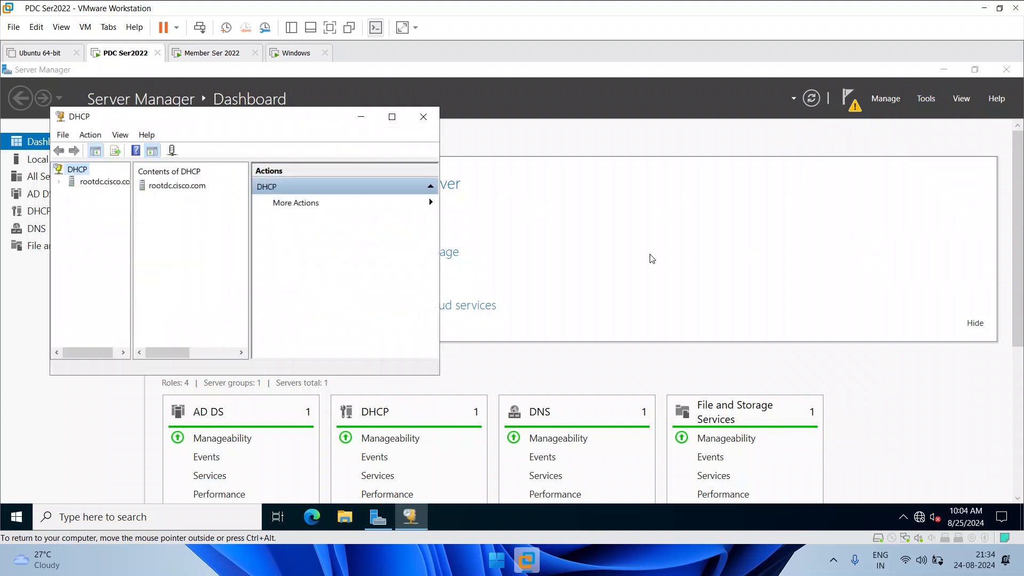
{"action": "left_click", "coordinate": [392, 117]}
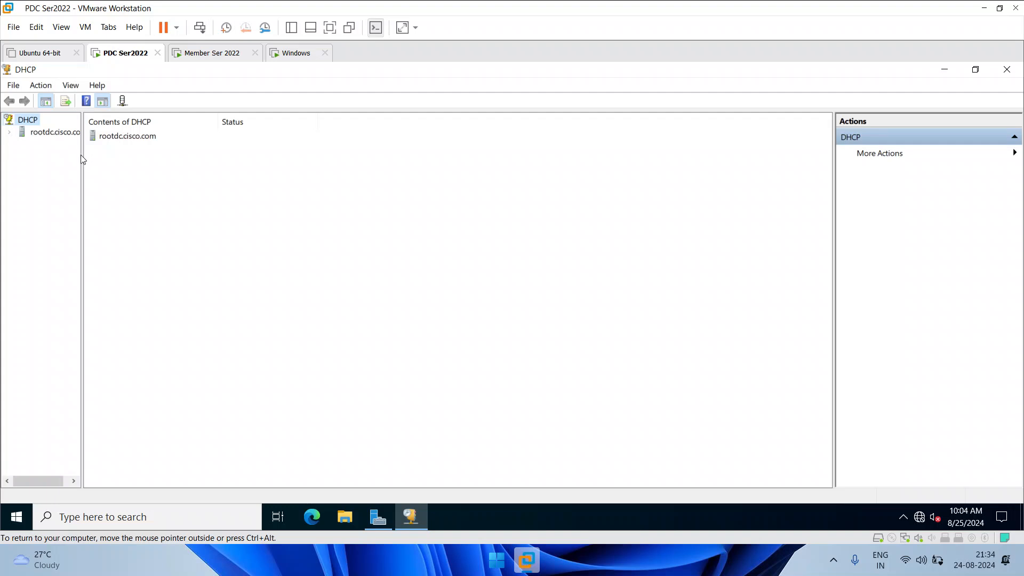
{"action": "left_click_drag", "start_coordinate": [83, 153], "coordinate": [243, 160]}
{"action": "left_click", "coordinate": [10, 133]}
{"action": "left_click", "coordinate": [22, 144]}
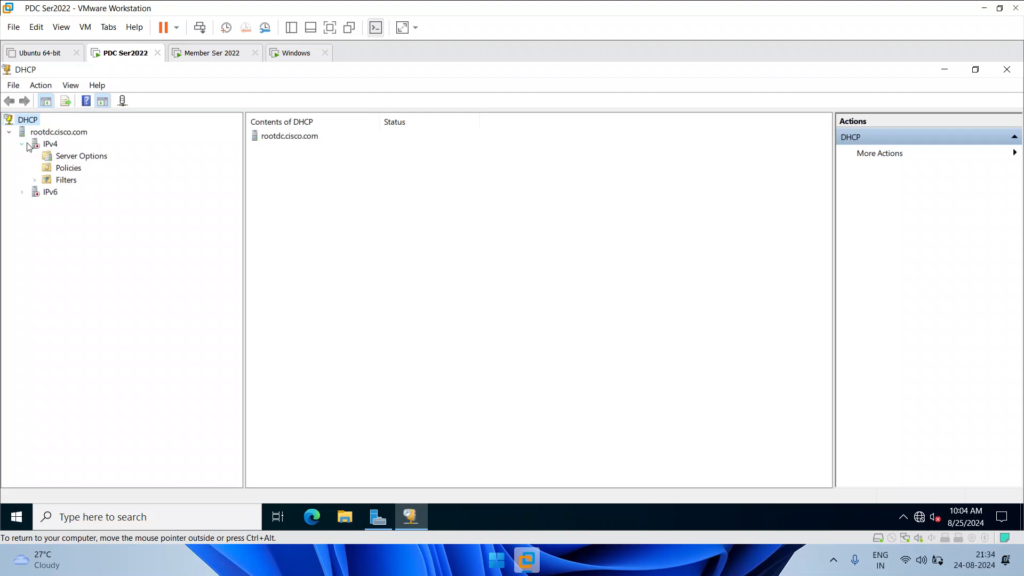
Step: Start a new IPv4 scope on the rootdc.cisco.com DHCP server and name it scope1
{"action": "right_click", "coordinate": [58, 134]}
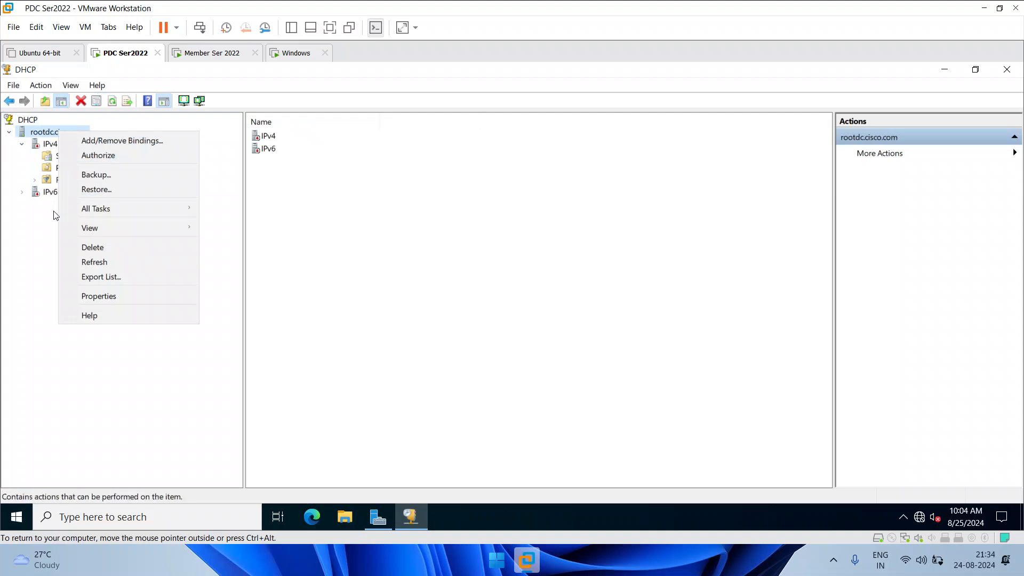
{"action": "left_click", "coordinate": [41, 236]}
{"action": "right_click", "coordinate": [53, 145]}
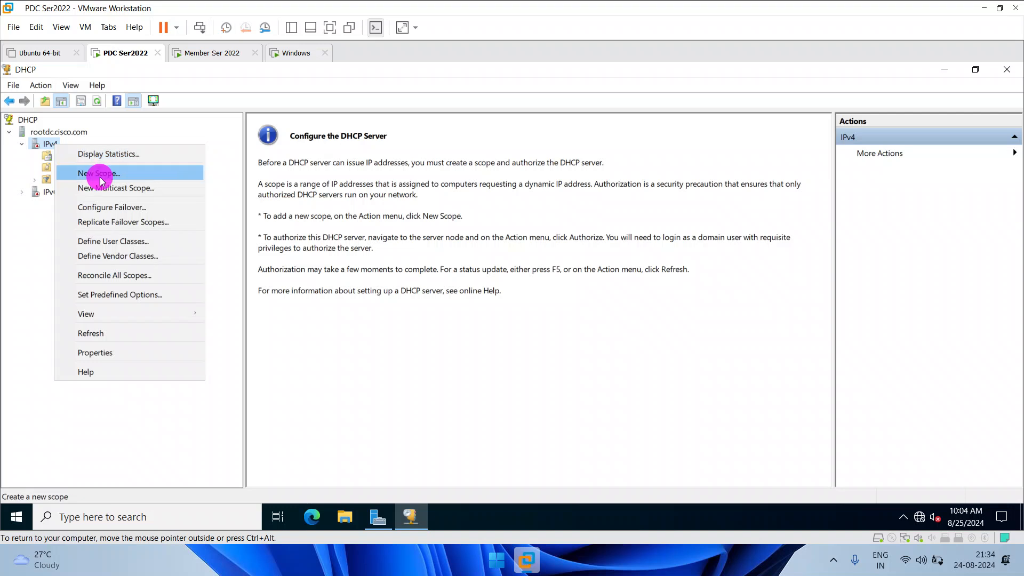
{"action": "left_click", "coordinate": [101, 176]}
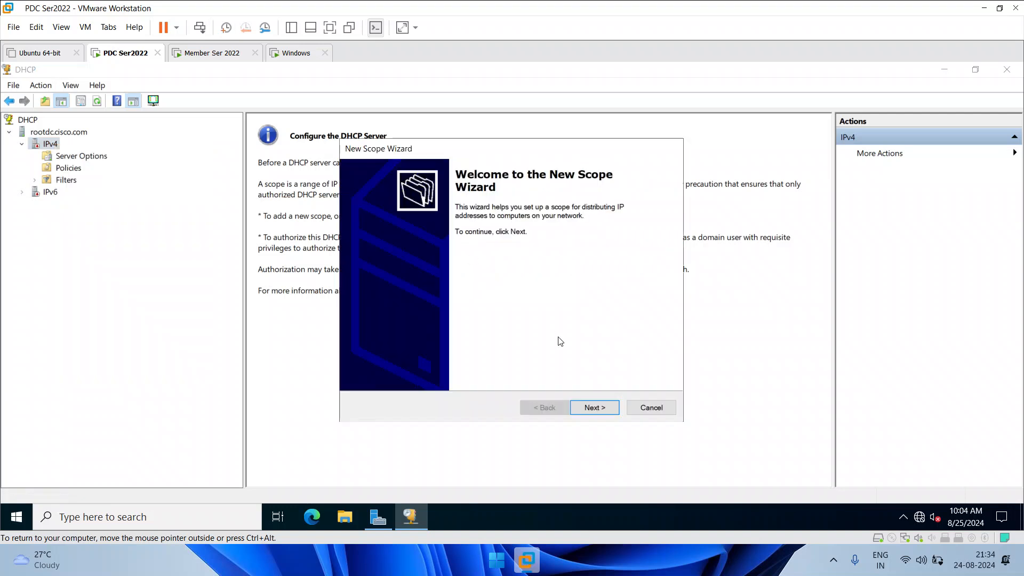
{"action": "left_click", "coordinate": [594, 407]}
{"action": "type", "text": "scope1"}
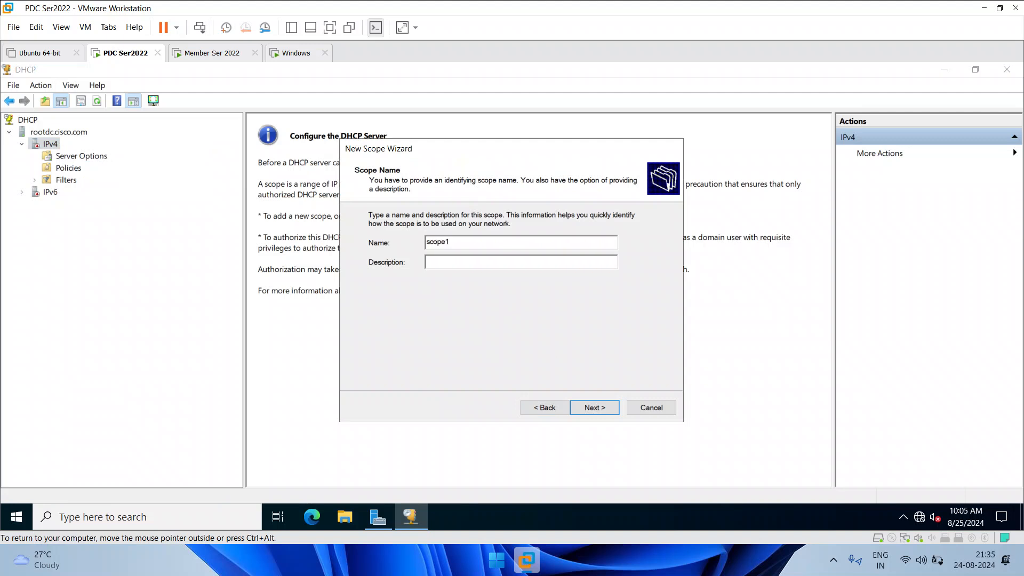
{"action": "left_click", "coordinate": [604, 408]}
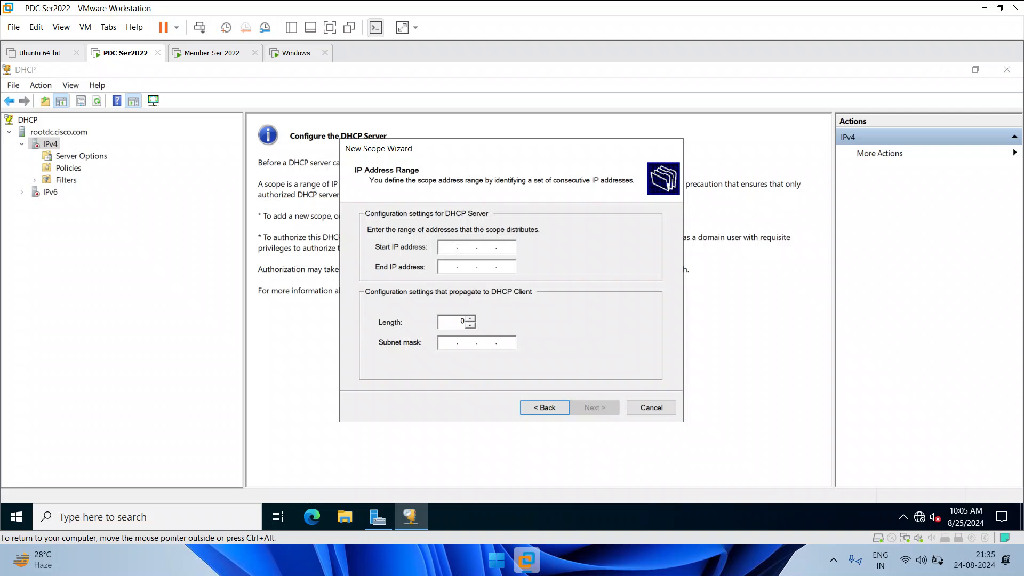
Step: Set the scope's address range from 192.168.10.4 to 192.168.10.50 with the default subnet mask
{"action": "type", "text": "192 . 168 . 10 ."}
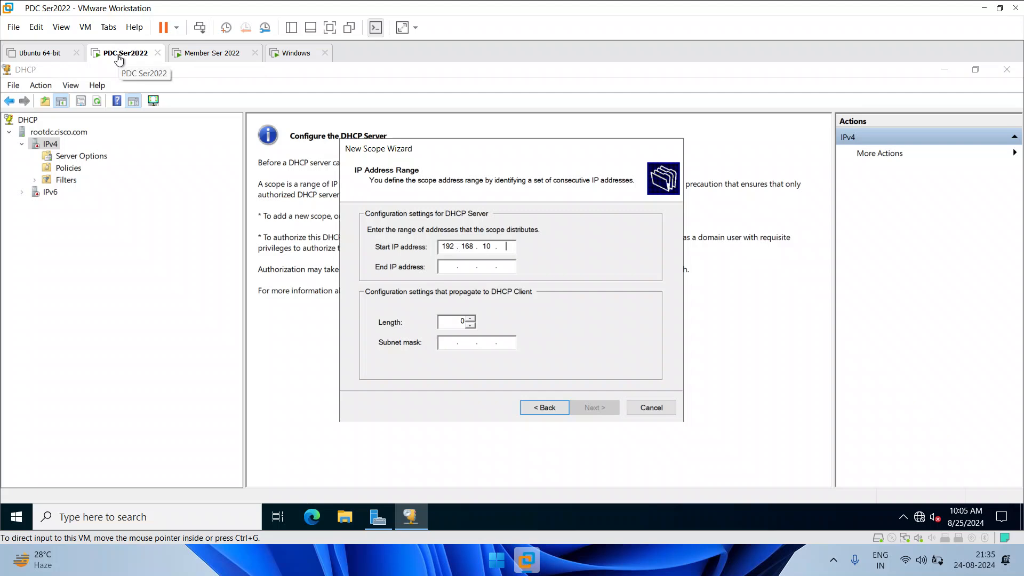
{"action": "left_click", "coordinate": [213, 54]}
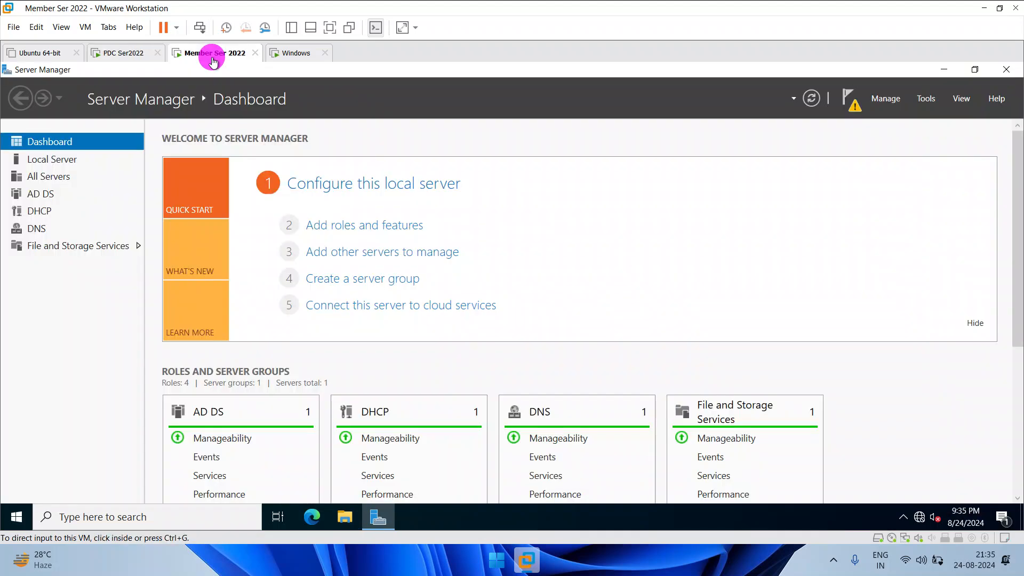
{"action": "left_click", "coordinate": [135, 57]}
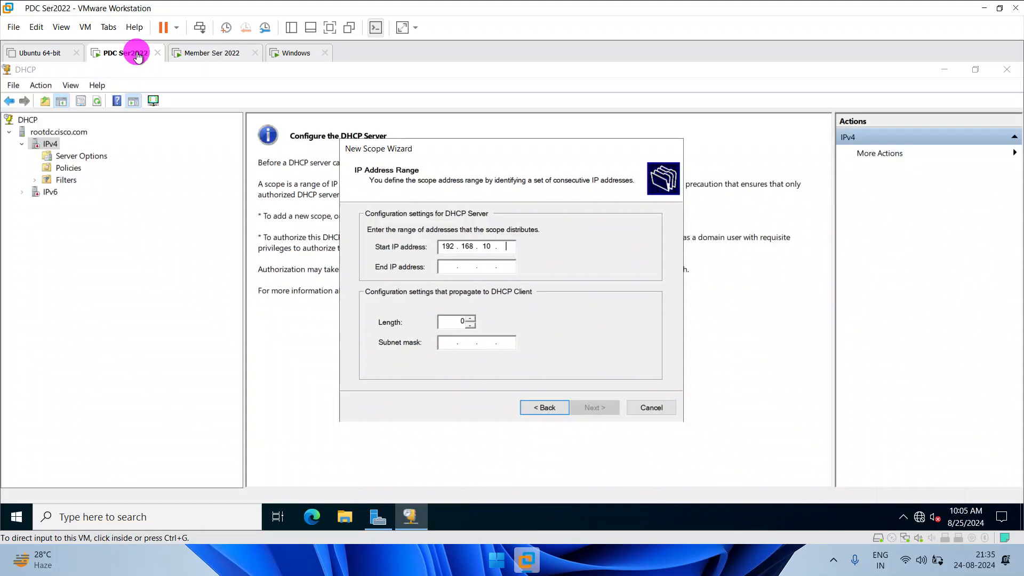
{"action": "left_click", "coordinate": [506, 246]}
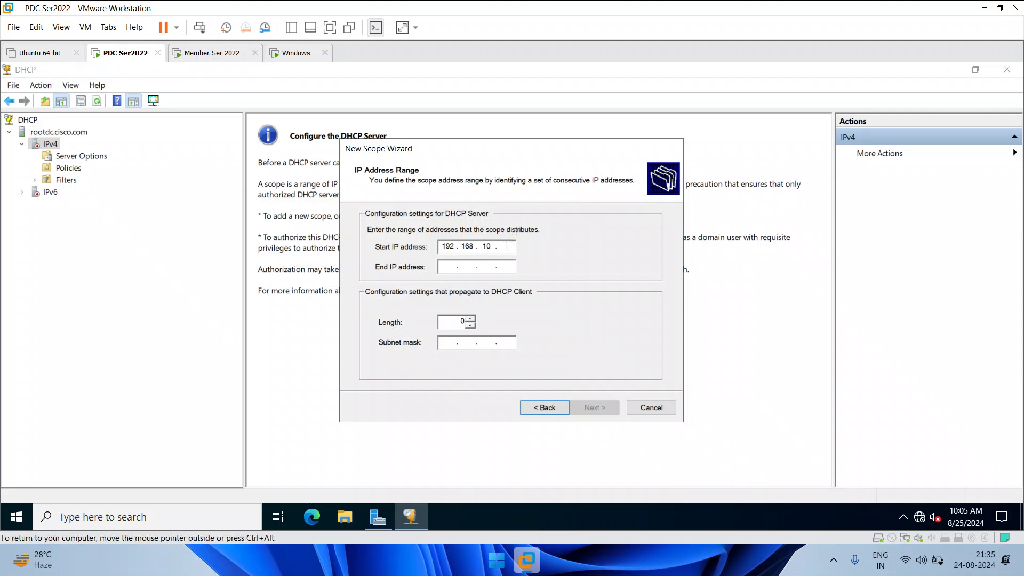
{"action": "left_click", "coordinate": [454, 266]}
{"action": "type", "text": "192 . 168 . "}
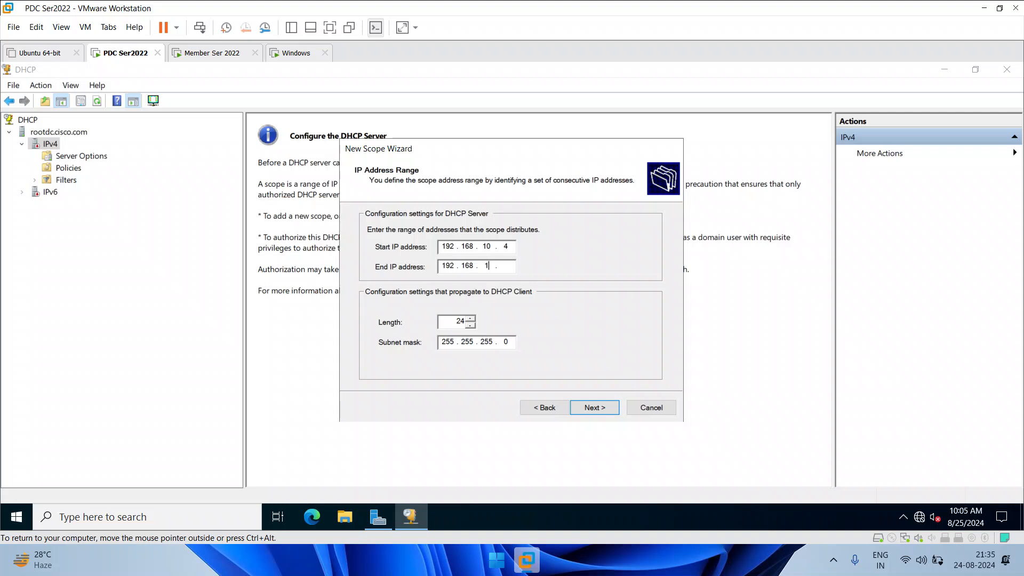
{"action": "type", "text": "10 . 50"}
{"action": "left_click", "coordinate": [598, 407]}
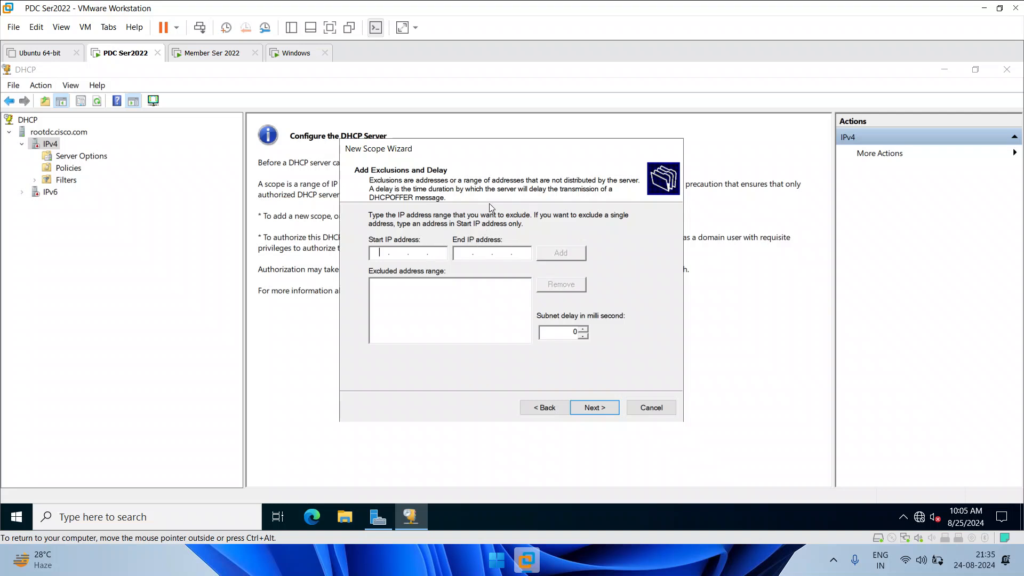
Step: Leave the scope's exclusion range empty and accept the default lease duration
{"action": "type", "text": "192"}
{"action": "key", "text": "BackSpace"}
{"action": "key", "text": "BackSpace"}
{"action": "key", "text": "BackSpace"}
{"action": "left_click", "coordinate": [593, 405]}
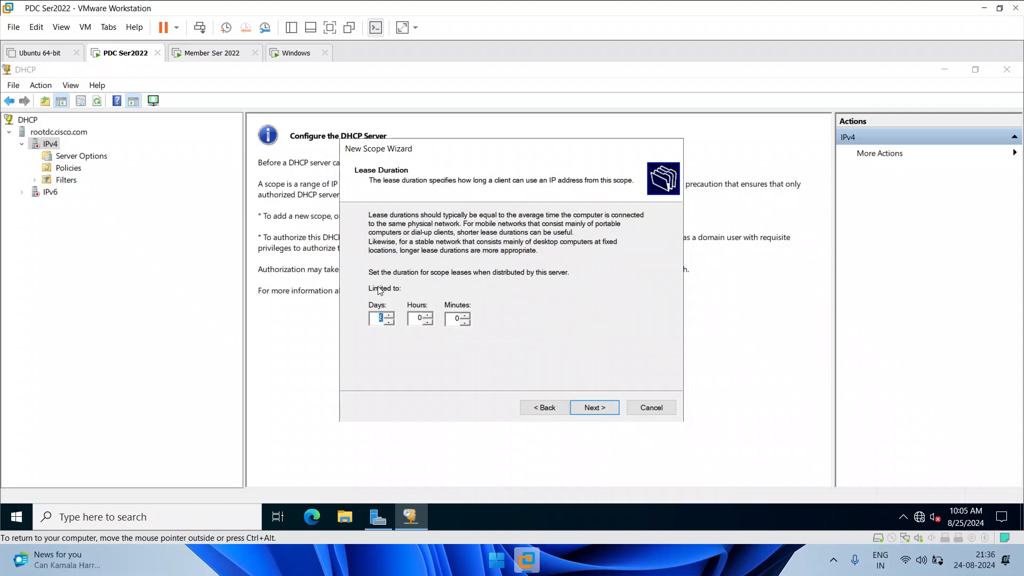
{"action": "left_click", "coordinate": [377, 316]}
{"action": "left_click_drag", "start_coordinate": [377, 317], "coordinate": [396, 319]}
{"action": "left_click", "coordinate": [593, 414]}
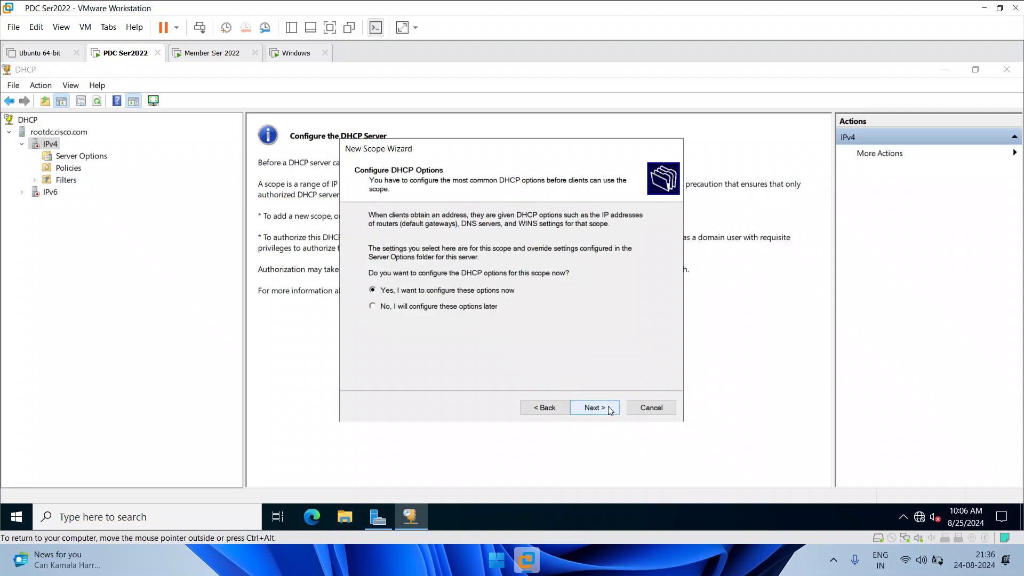
Step: Configure the scope's options with no router or WINS server, parent domain cisco.com and DNS server 192.168.10.1, and finish with the scope activated
{"action": "left_click", "coordinate": [611, 409]}
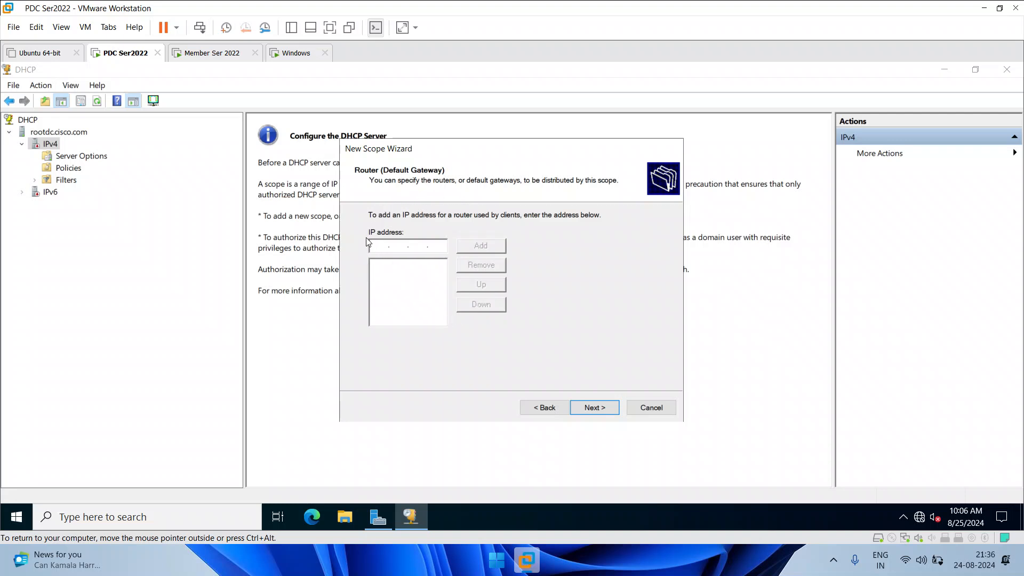
{"action": "left_click", "coordinate": [600, 410]}
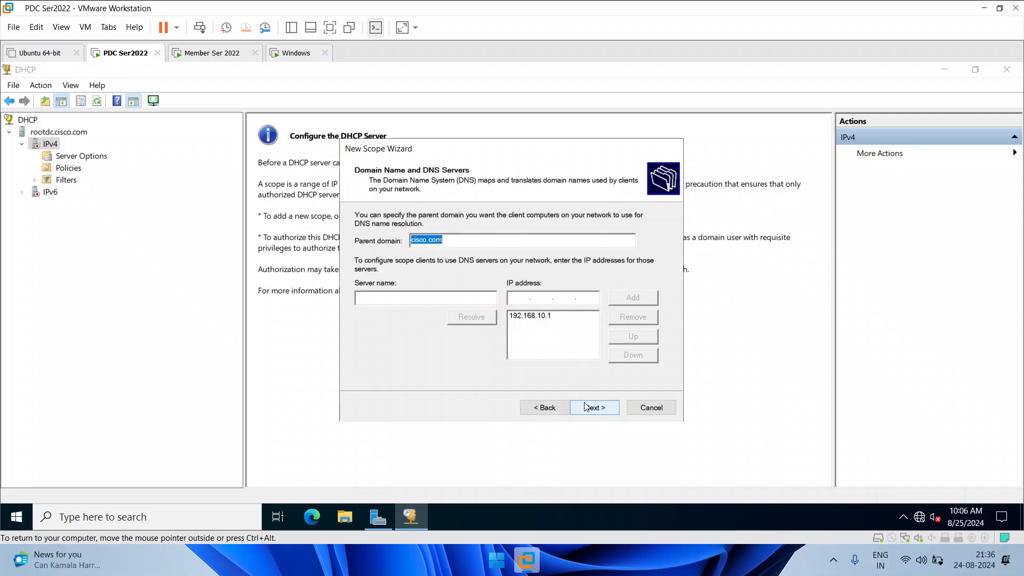
{"action": "left_click", "coordinate": [539, 316]}
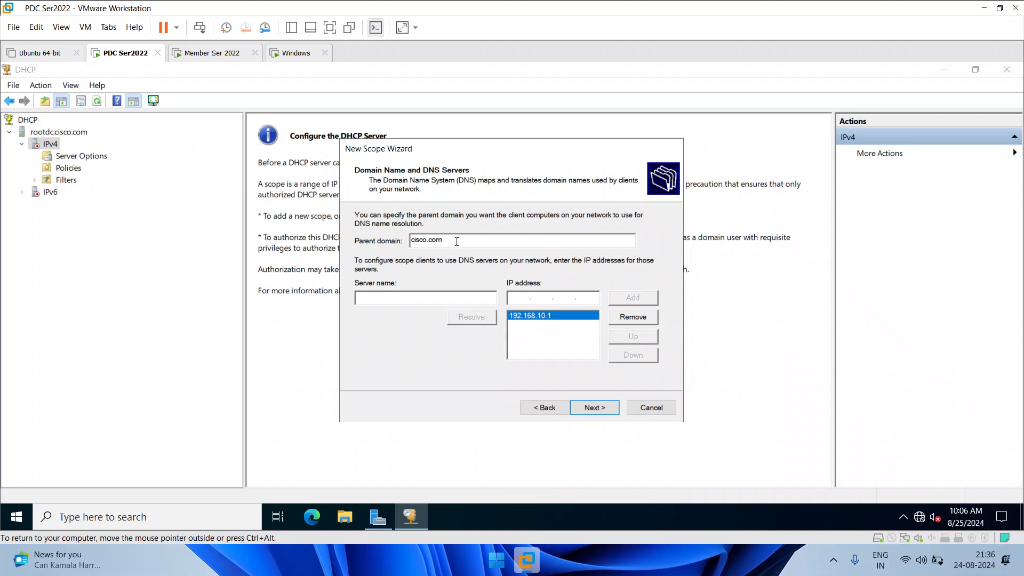
{"action": "left_click", "coordinate": [600, 410]}
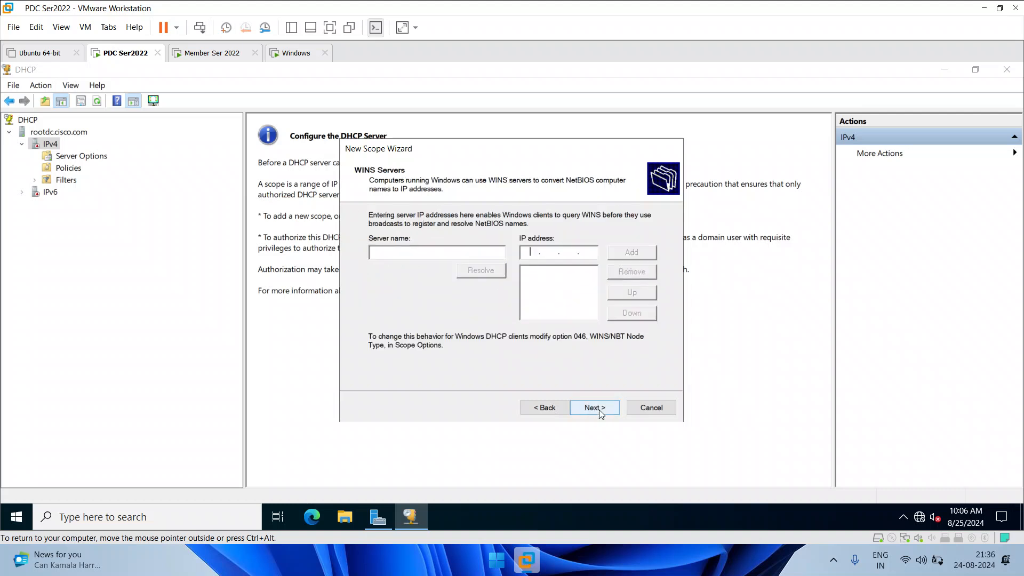
{"action": "left_click", "coordinate": [599, 410]}
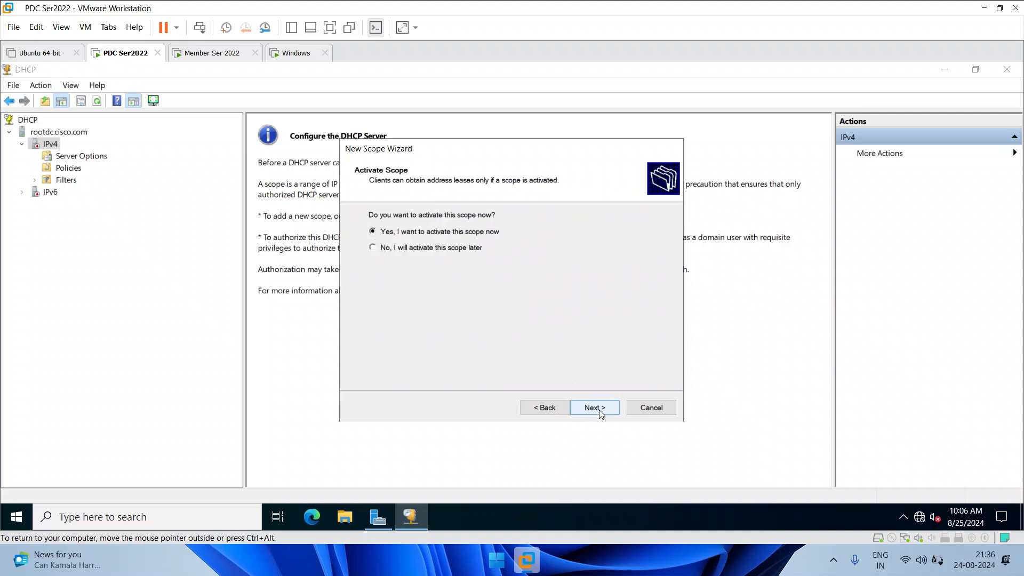
{"action": "left_click", "coordinate": [600, 410]}
{"action": "left_click", "coordinate": [599, 409]}
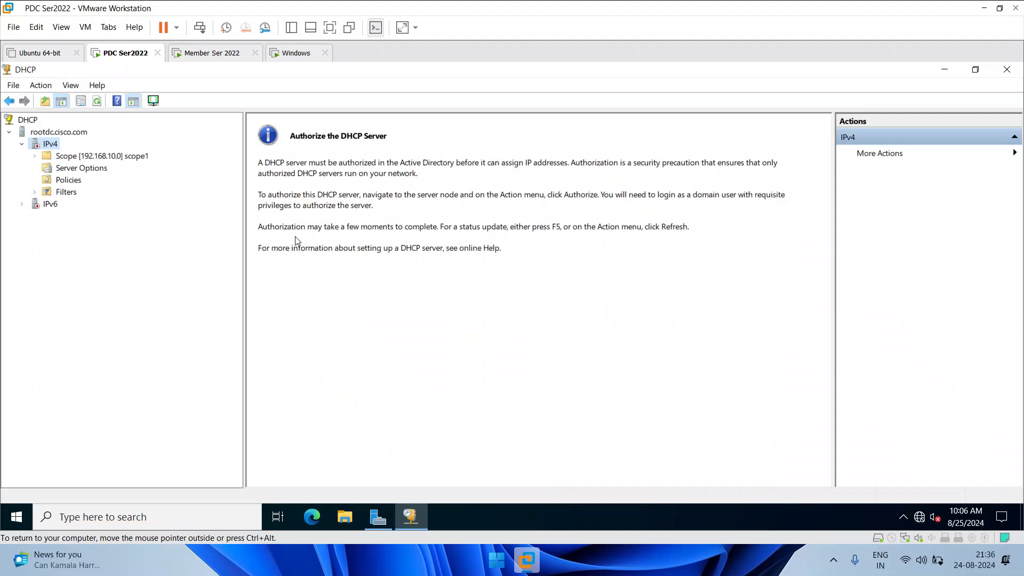
Step: Expand scope1 and check the address range in its Address Pool
{"action": "left_click", "coordinate": [112, 157]}
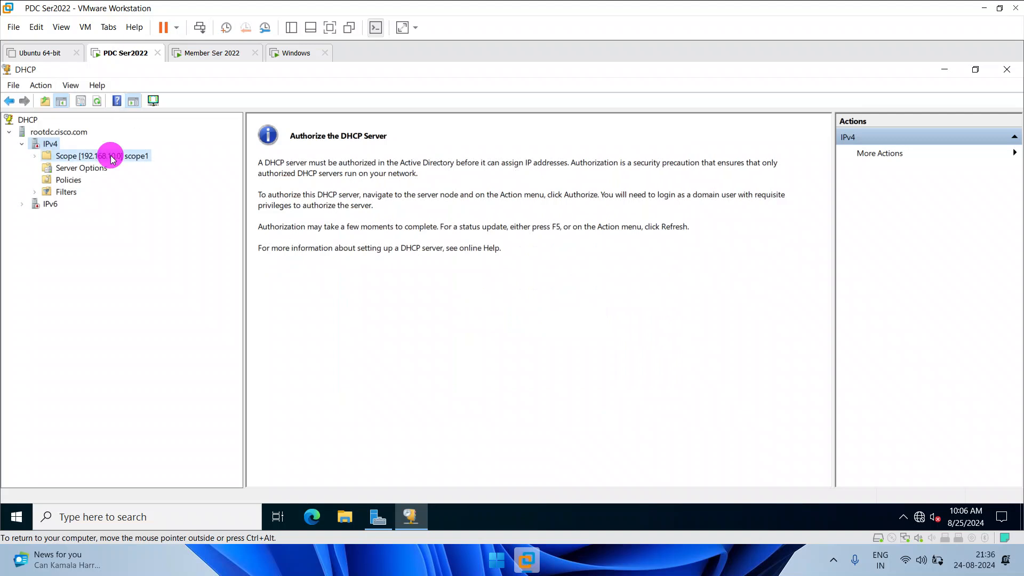
{"action": "double_click", "coordinate": [273, 138]}
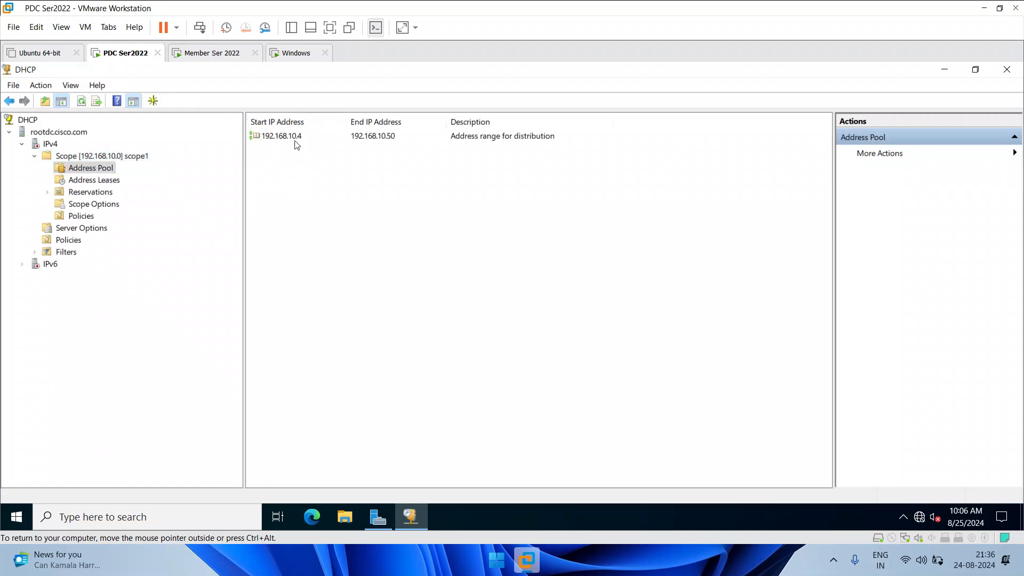
{"action": "left_click", "coordinate": [292, 137]}
Step: Authorize the rootdc.cisco.com DHCP server, refresh it, and reopen scope1 under the IPv4 node
{"action": "left_click", "coordinate": [50, 144]}
{"action": "right_click", "coordinate": [50, 144]}
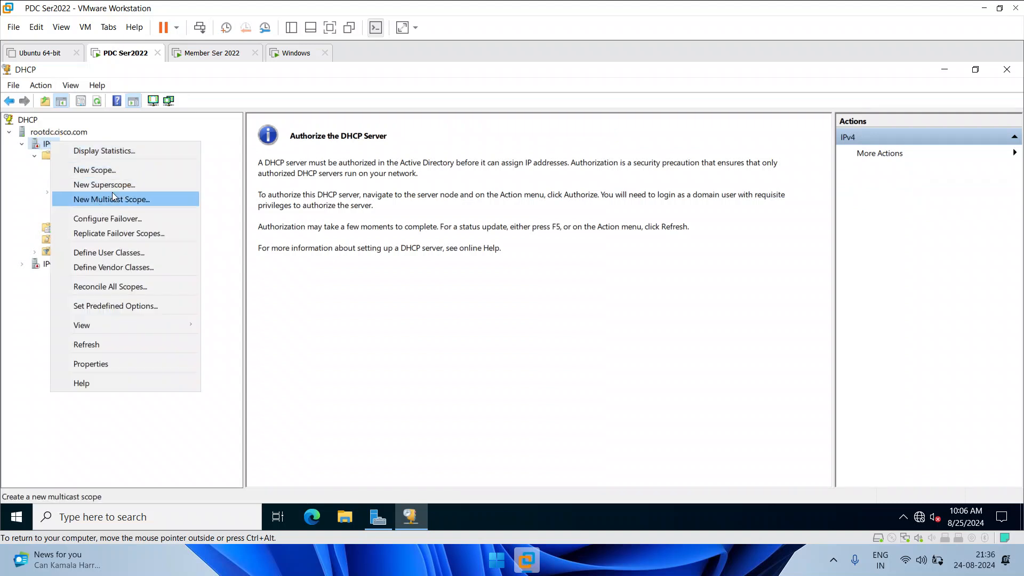
{"action": "left_click", "coordinate": [74, 134]}
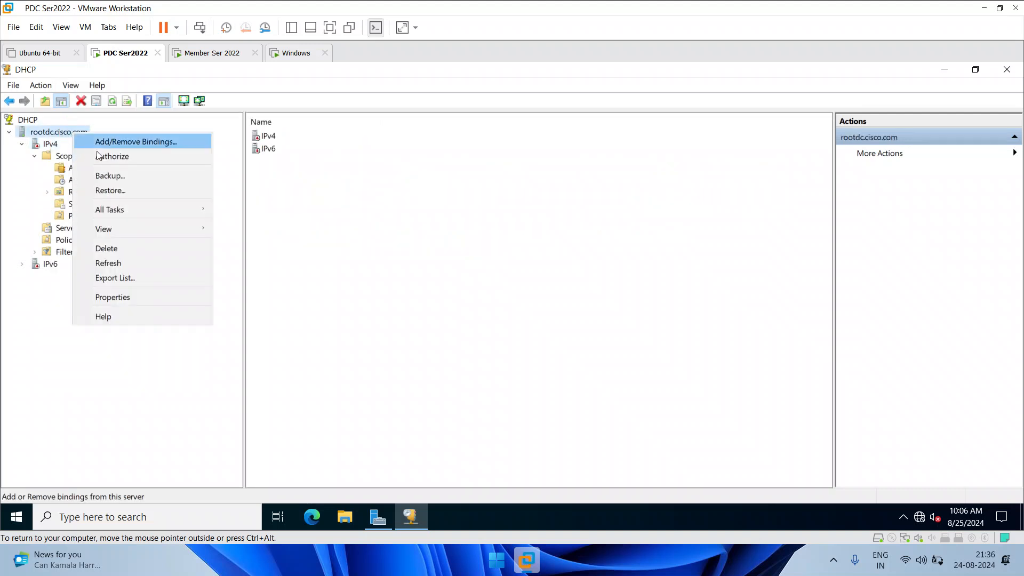
{"action": "left_click", "coordinate": [126, 156]}
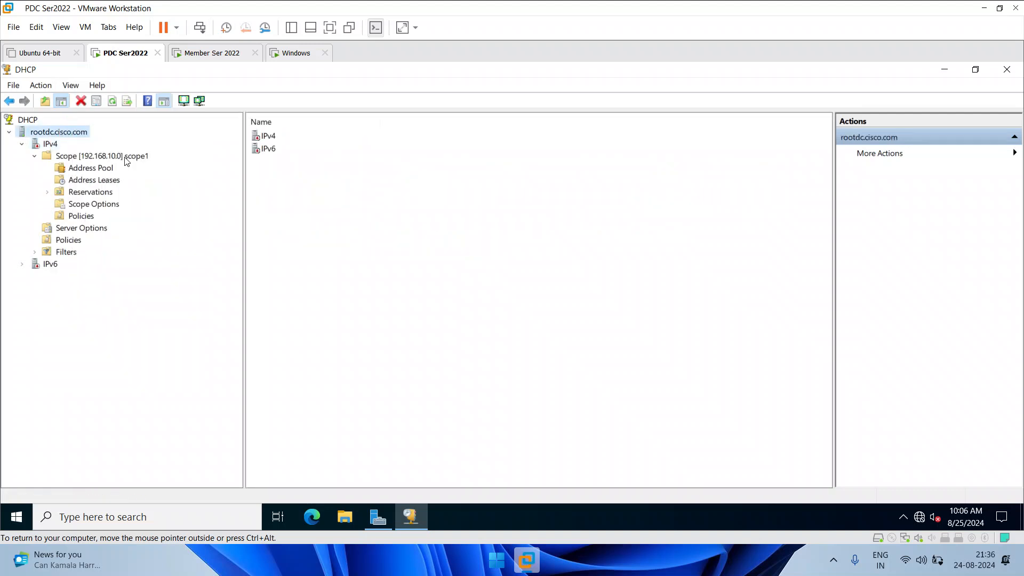
{"action": "left_click", "coordinate": [134, 288]}
{"action": "left_click", "coordinate": [112, 101]}
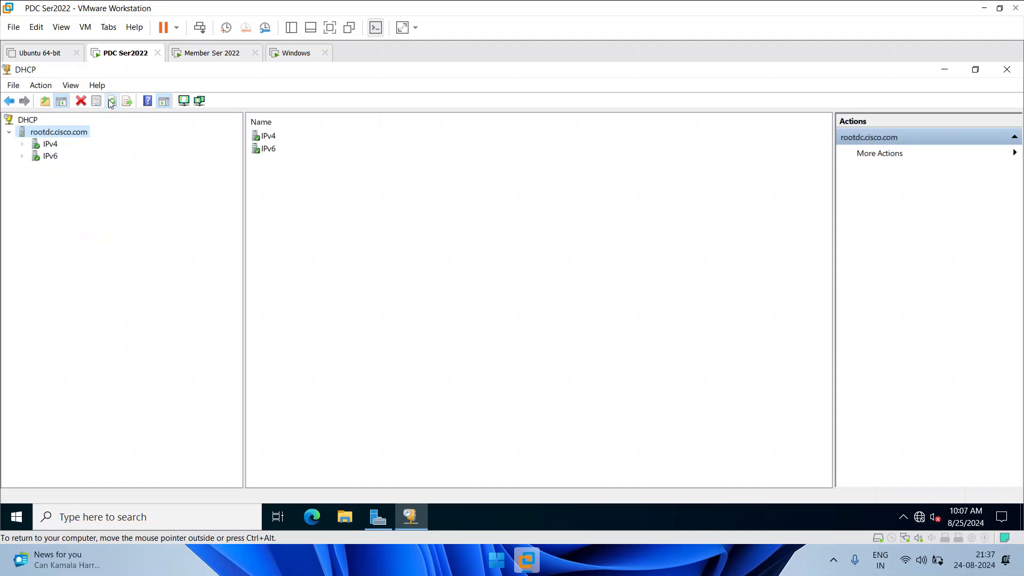
{"action": "left_click", "coordinate": [22, 144]}
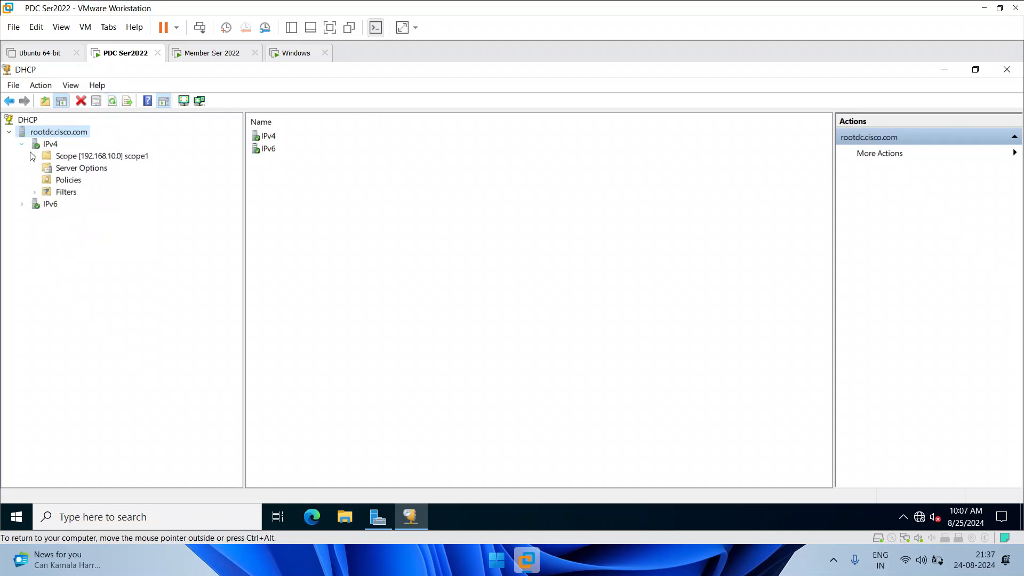
{"action": "left_click", "coordinate": [108, 158]}
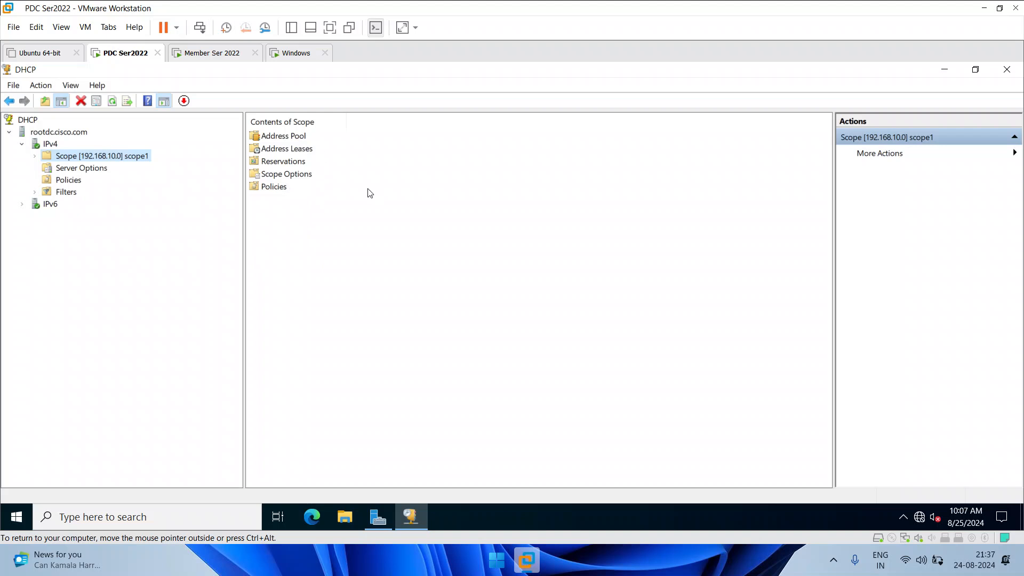
Step: Switch to Member Ser 2022, open the DHCP console maximized, and expand ser2.cisco.com in a widened tree pane
{"action": "left_click", "coordinate": [218, 53]}
{"action": "left_click", "coordinate": [636, 109]}
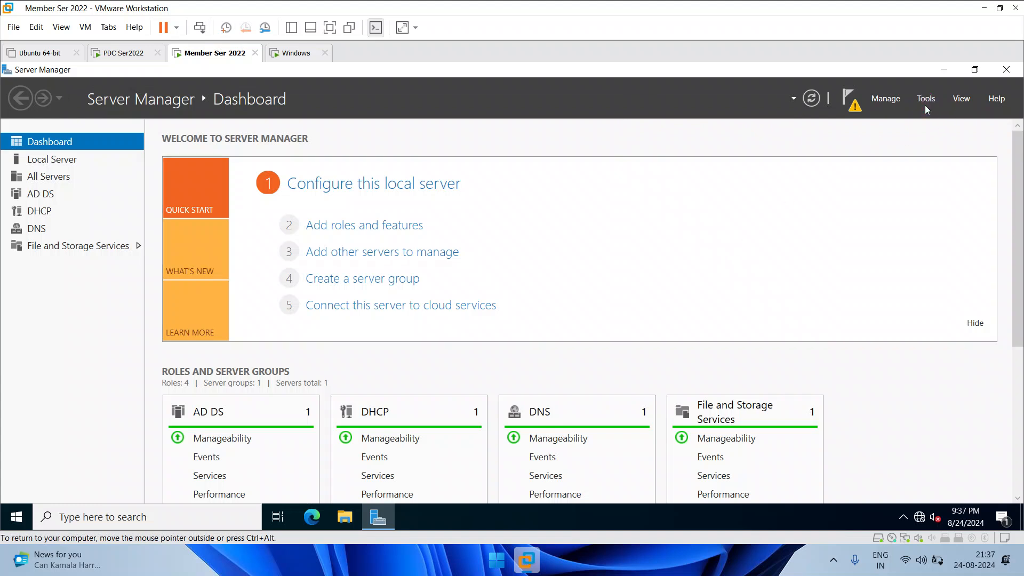
{"action": "left_click", "coordinate": [931, 96]}
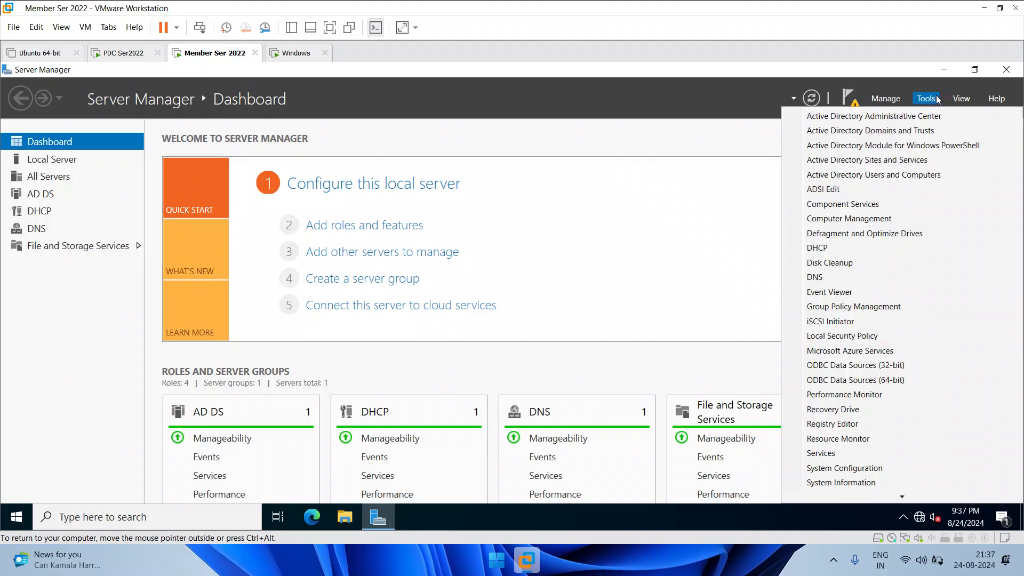
{"action": "left_click", "coordinate": [827, 249]}
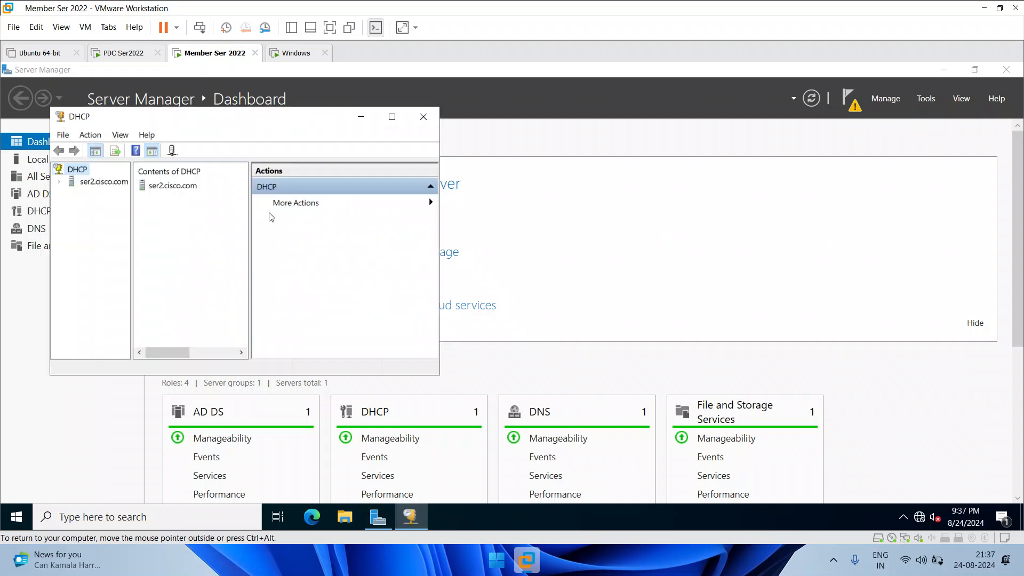
{"action": "left_click", "coordinate": [59, 183]}
{"action": "left_click", "coordinate": [101, 194]}
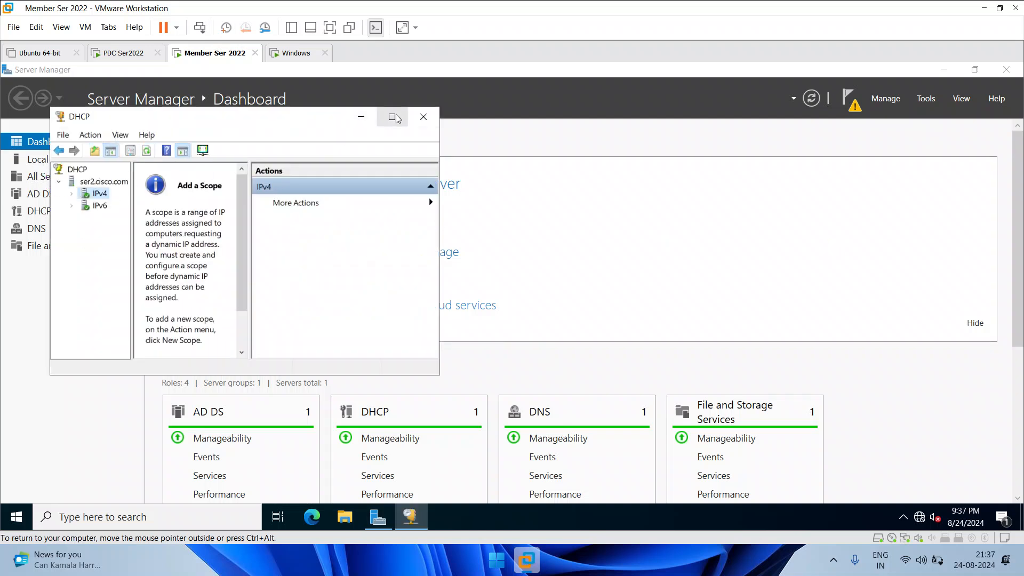
{"action": "left_click", "coordinate": [392, 116]}
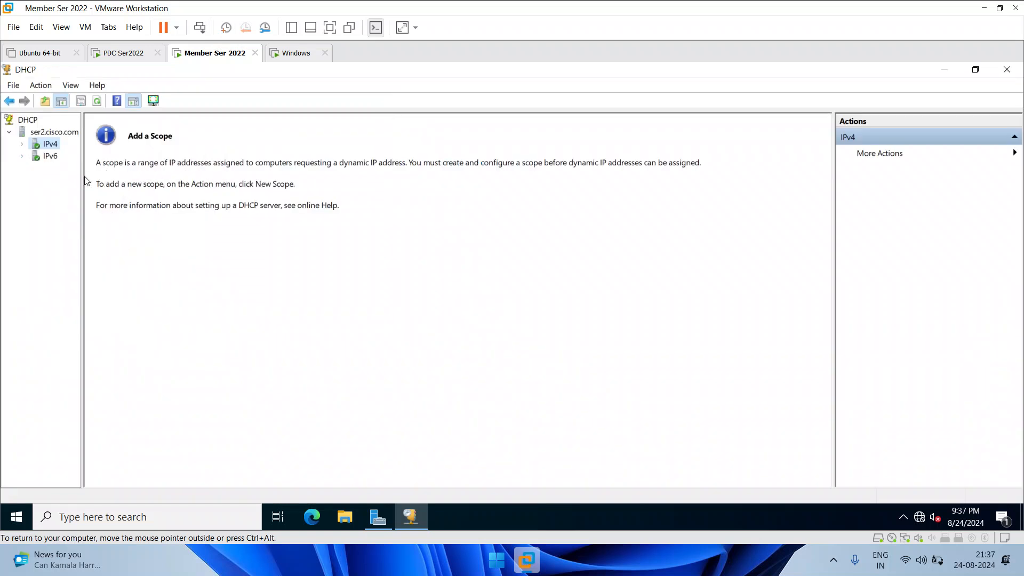
{"action": "left_click_drag", "start_coordinate": [82, 213], "coordinate": [310, 216]}
Step: Examine the IPv4 server options, policies and filters on ser2.cisco.com and compare them with the PDC's DHCP console
{"action": "left_click", "coordinate": [22, 145]}
{"action": "left_click", "coordinate": [73, 155]}
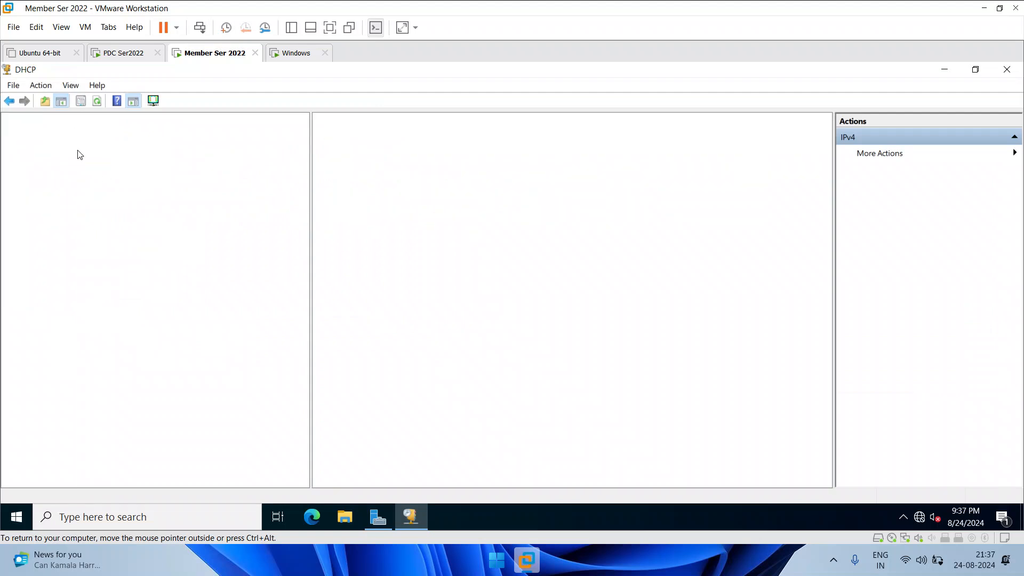
{"action": "left_click", "coordinate": [68, 169]}
{"action": "left_click", "coordinate": [73, 179]}
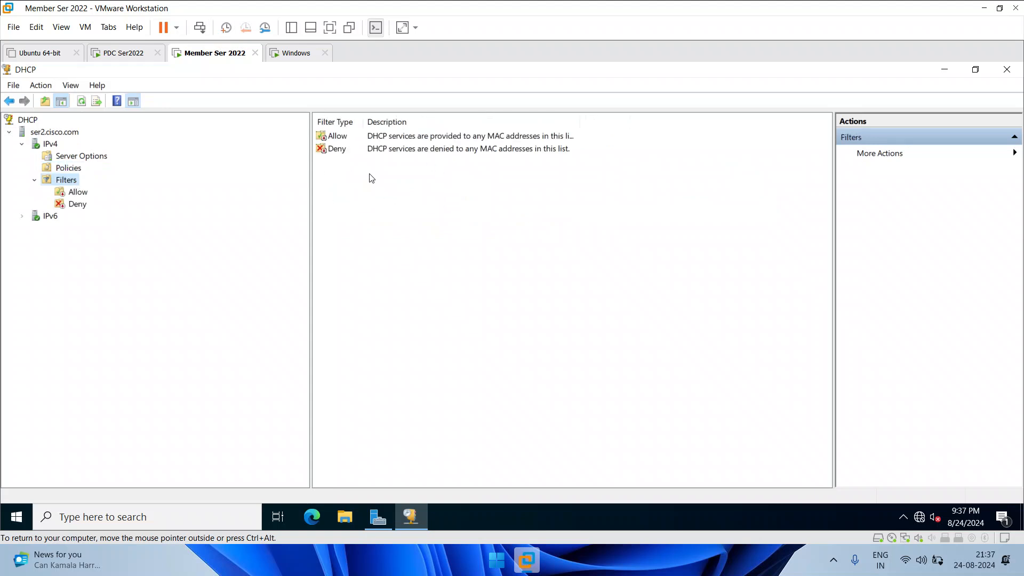
{"action": "left_click", "coordinate": [47, 146]}
{"action": "left_click", "coordinate": [59, 133]}
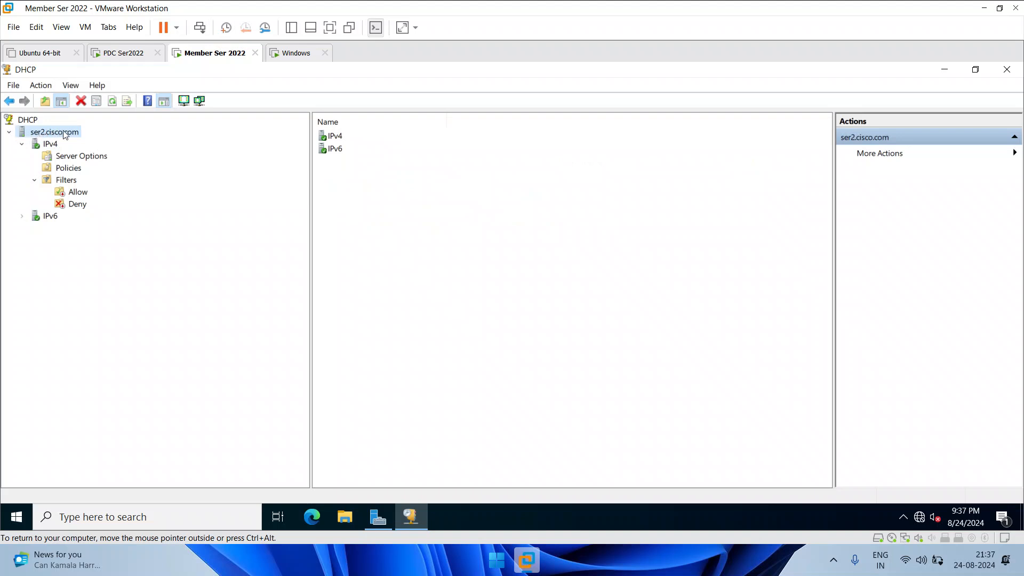
{"action": "left_click", "coordinate": [121, 56]}
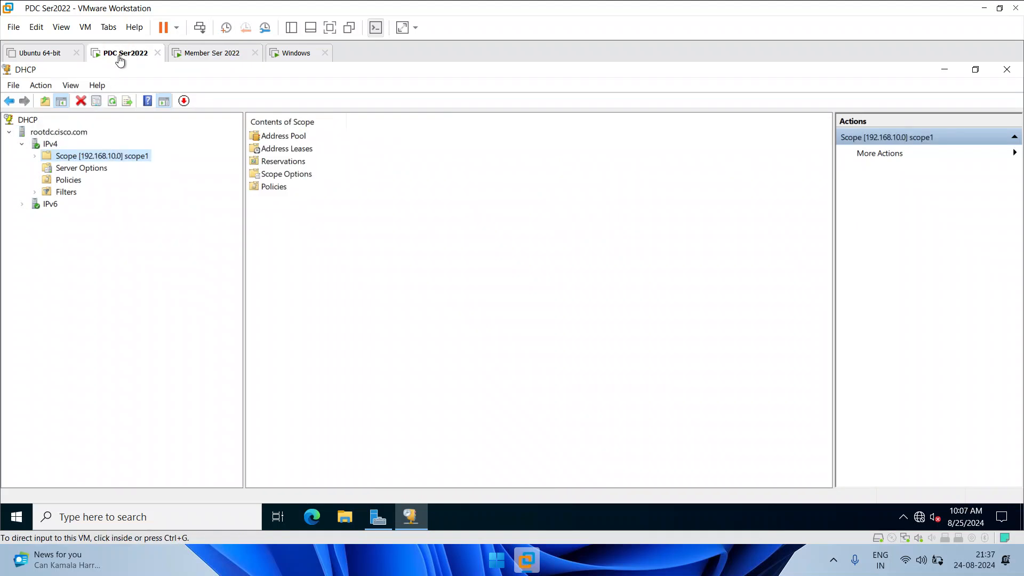
{"action": "left_click", "coordinate": [204, 56]}
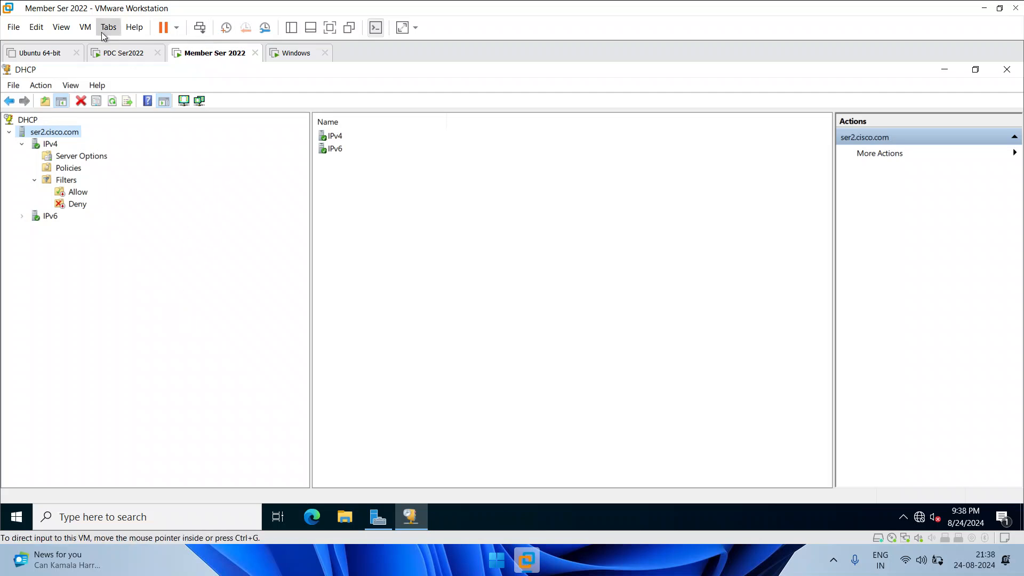
Step: Switch to PDC Ser2022 and start configuring failover on its IPv4 node for all available scopes
{"action": "left_click", "coordinate": [126, 55]}
{"action": "left_click", "coordinate": [120, 254]}
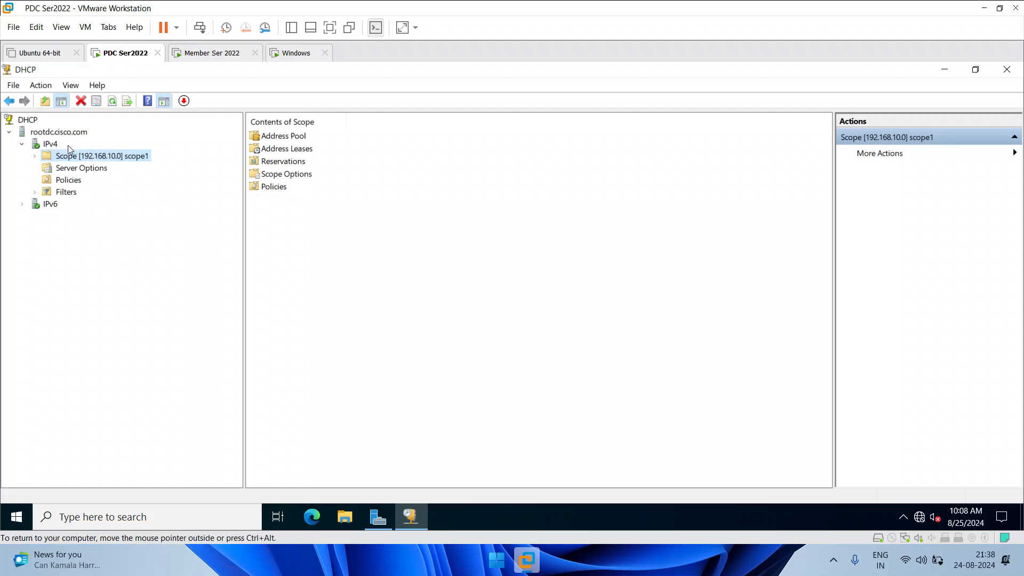
{"action": "left_click", "coordinate": [50, 145]}
{"action": "right_click", "coordinate": [48, 146]}
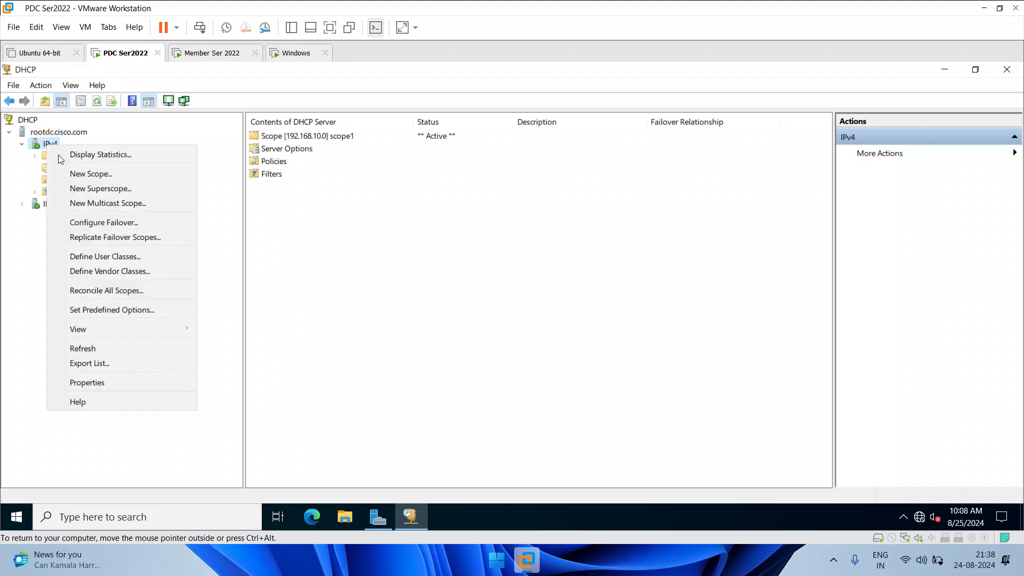
{"action": "left_click", "coordinate": [110, 223]}
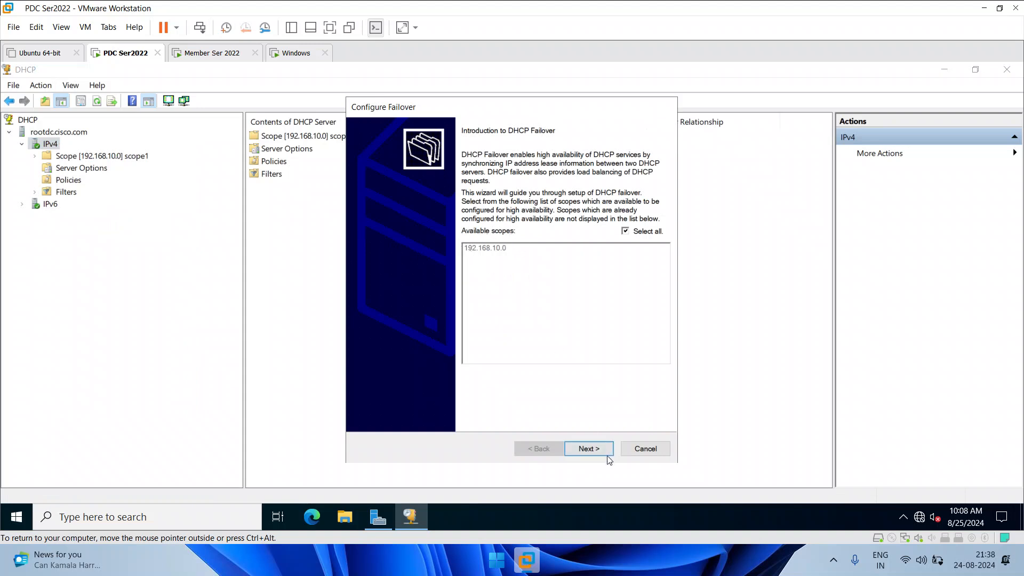
{"action": "left_click", "coordinate": [588, 449]}
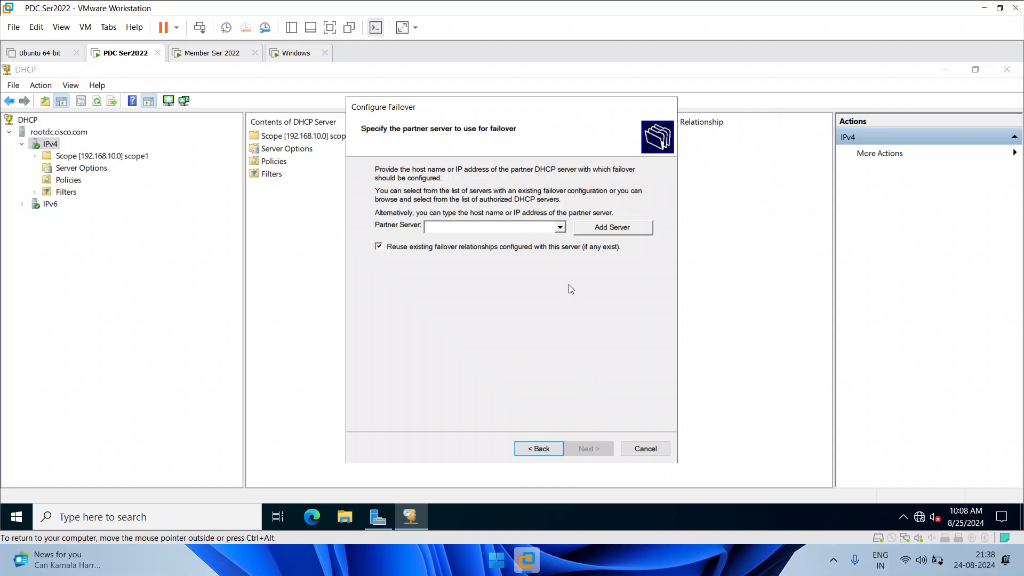
Step: Add a failover partner server, finding and choosing the SER2 computer in the cisco.com domain
{"action": "left_click", "coordinate": [514, 225]}
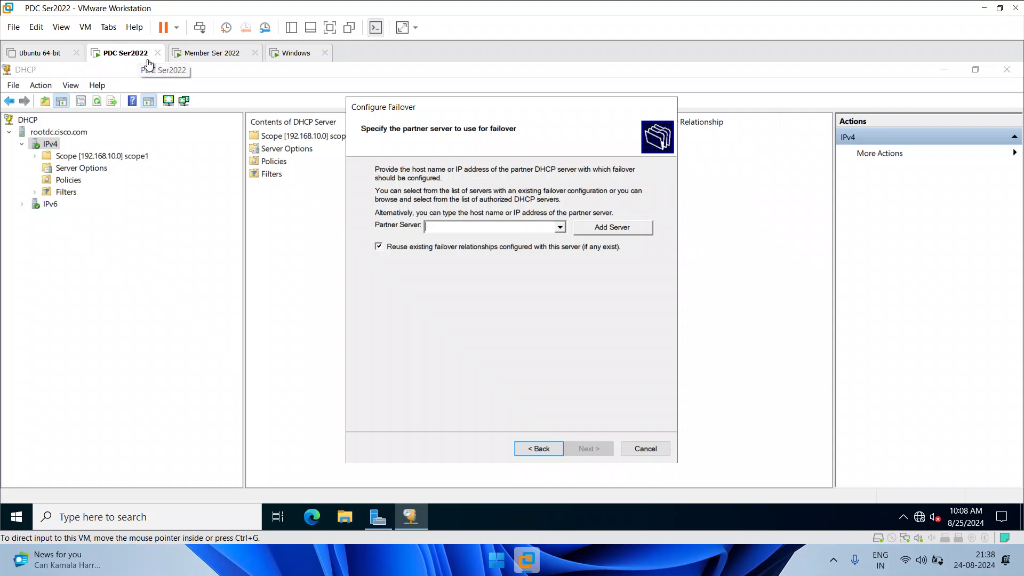
{"action": "left_click", "coordinate": [489, 289]}
{"action": "left_click", "coordinate": [620, 230]}
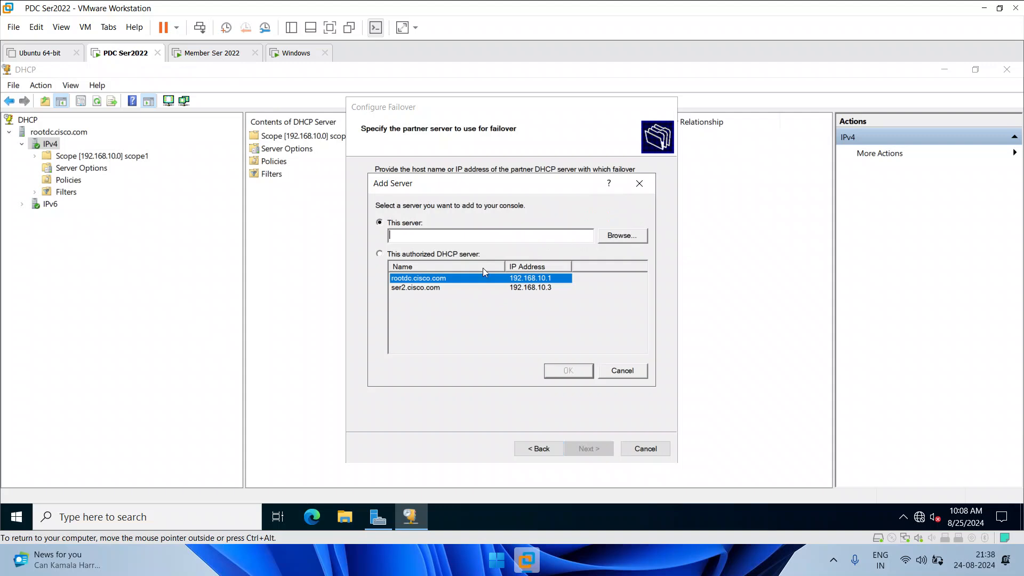
{"action": "left_click", "coordinate": [422, 289]}
{"action": "left_click", "coordinate": [541, 288]}
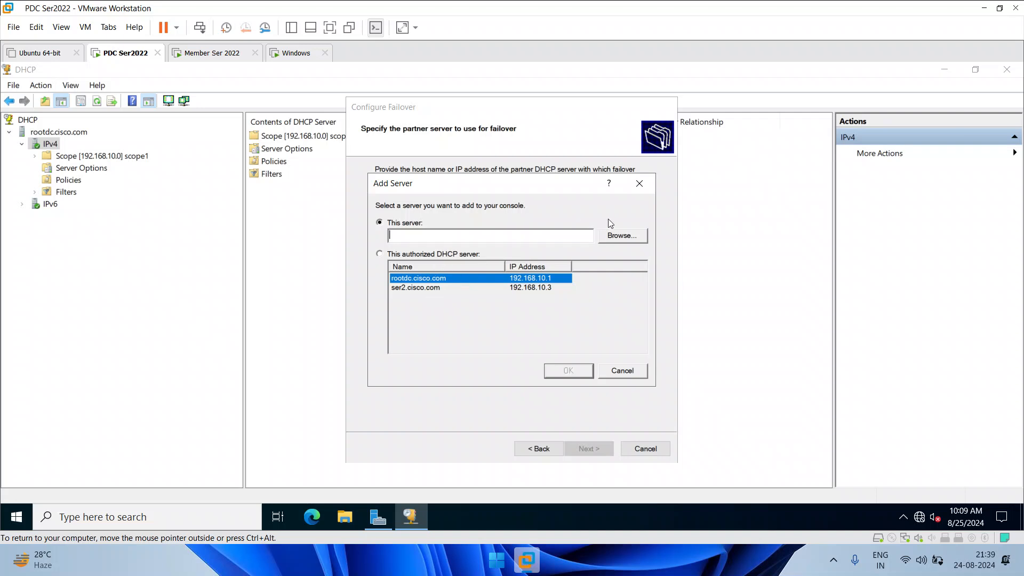
{"action": "left_click", "coordinate": [615, 237]}
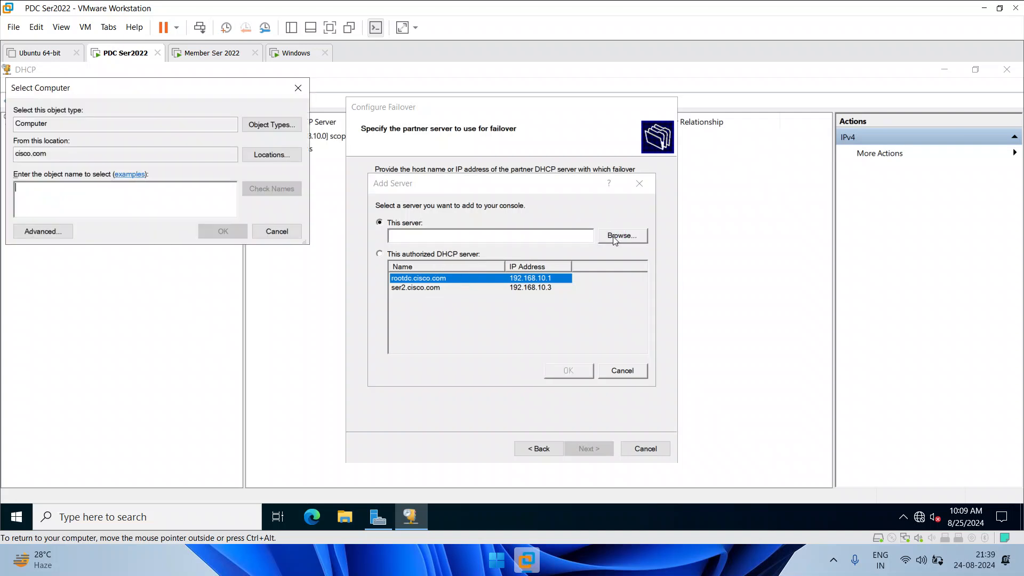
{"action": "left_click", "coordinate": [41, 231]}
{"action": "left_click", "coordinate": [327, 243]}
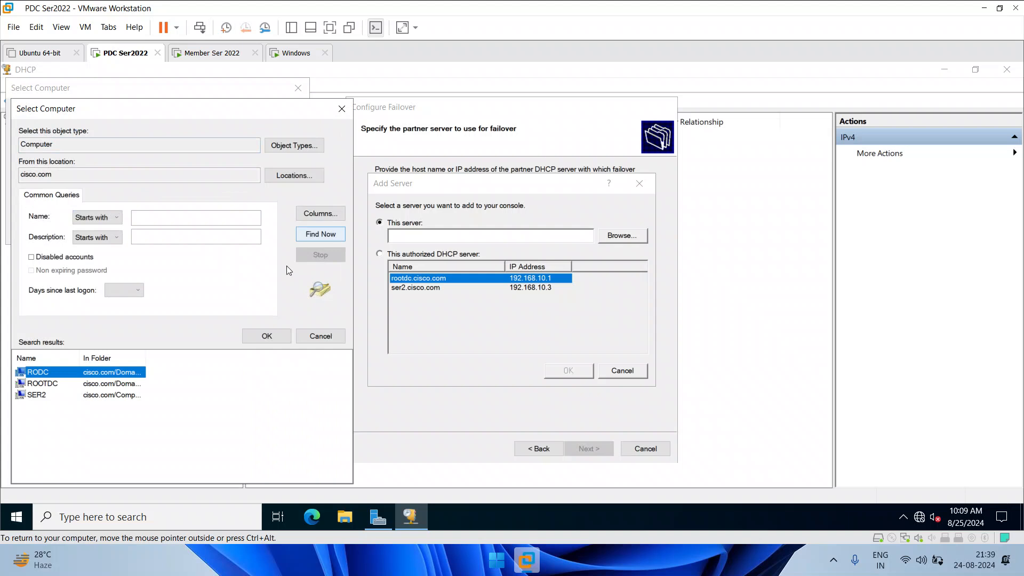
{"action": "left_click", "coordinate": [60, 385]}
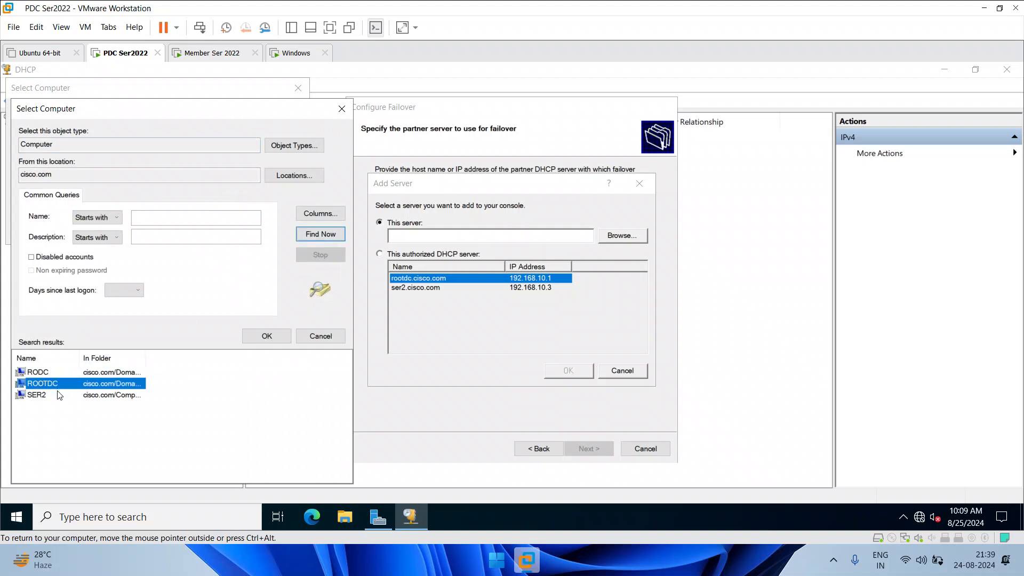
{"action": "left_click", "coordinate": [59, 396]}
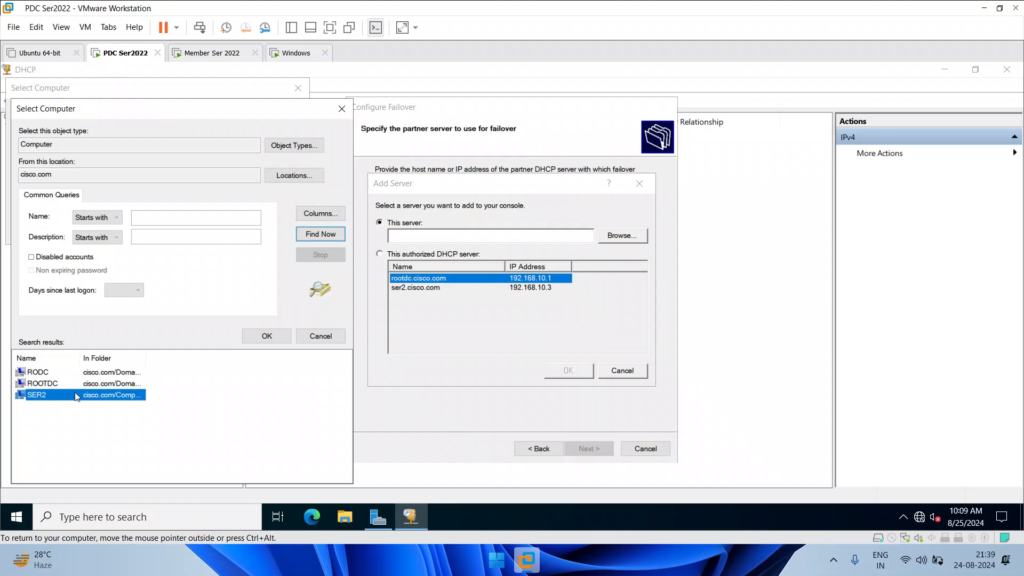
{"action": "double_click", "coordinate": [75, 395]}
{"action": "left_click", "coordinate": [223, 231]}
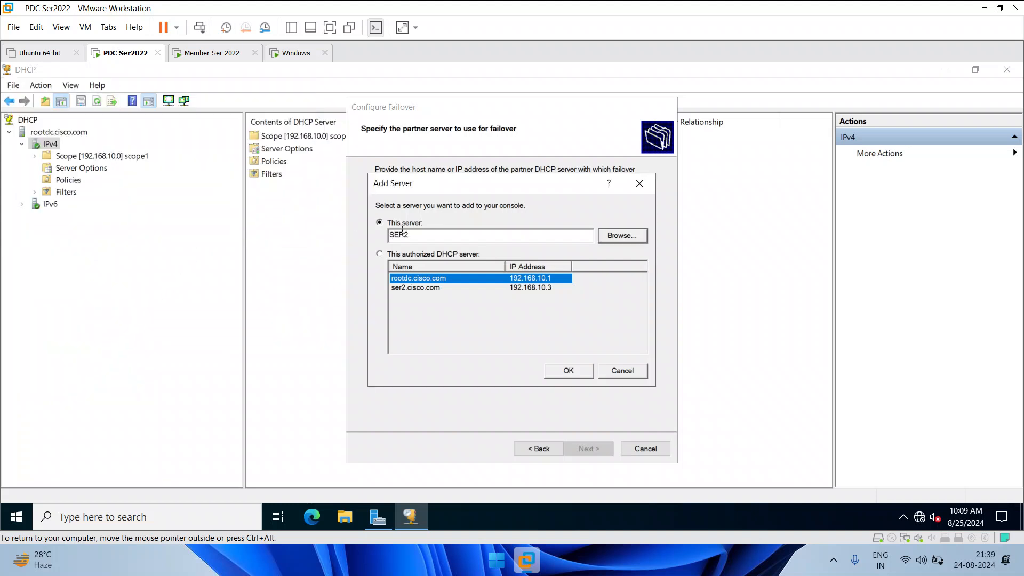
Step: Try choosing ser2.cisco.com from the authorized DHCP servers, and return to specifying the server as SER2
{"action": "left_click", "coordinate": [380, 253]}
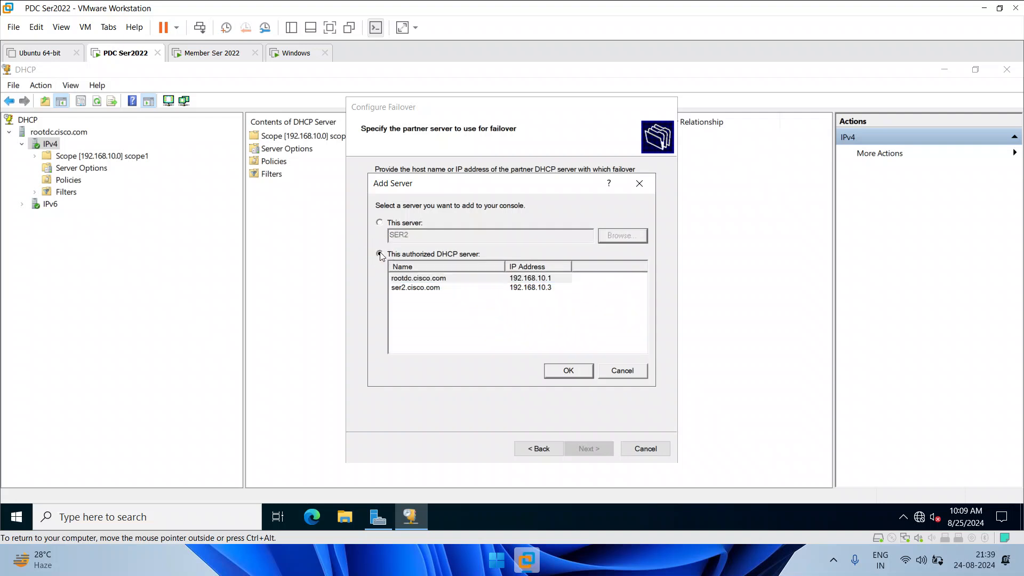
{"action": "left_click", "coordinate": [403, 289]}
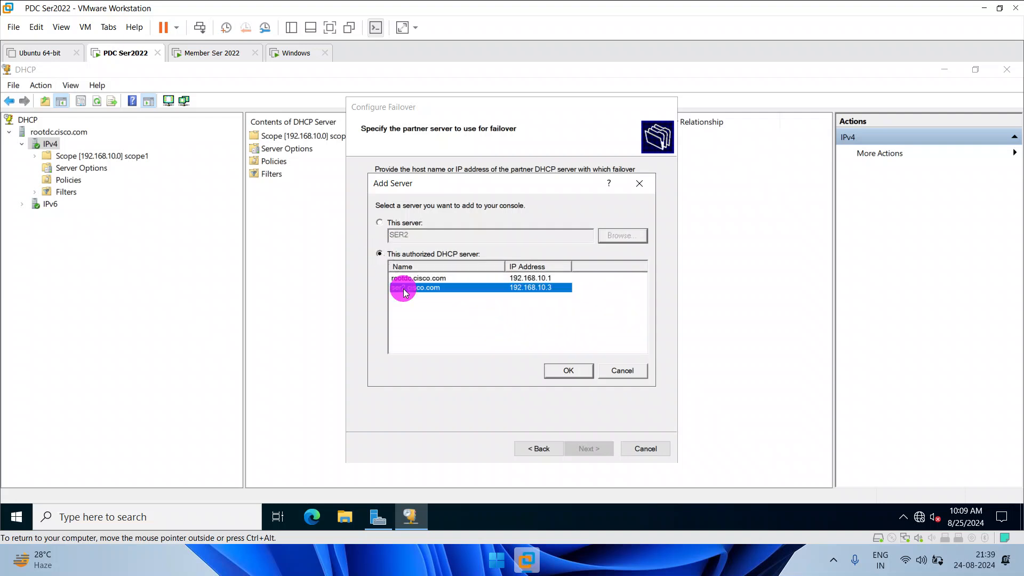
{"action": "left_click", "coordinate": [398, 224]}
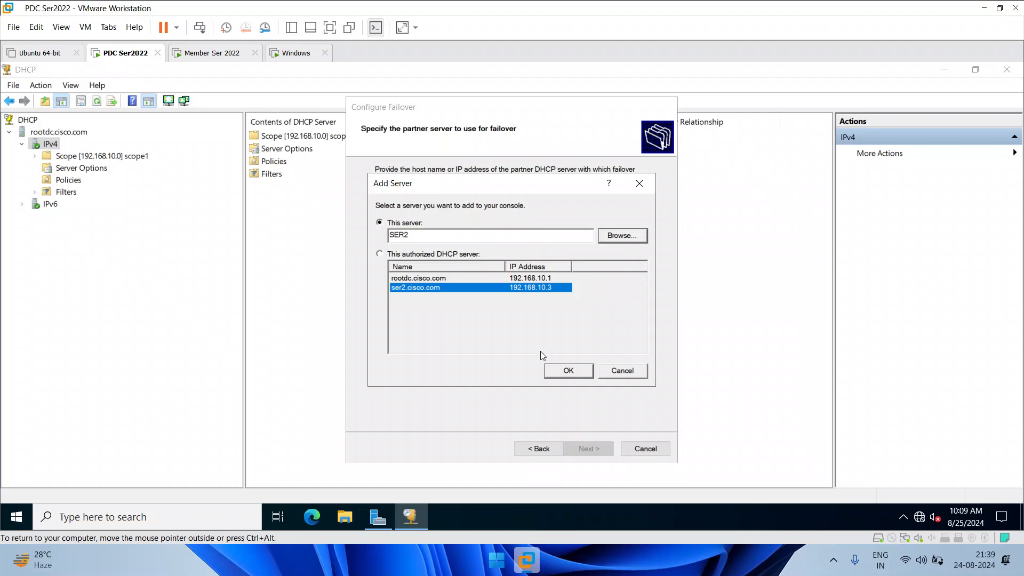
{"action": "left_click", "coordinate": [379, 254]}
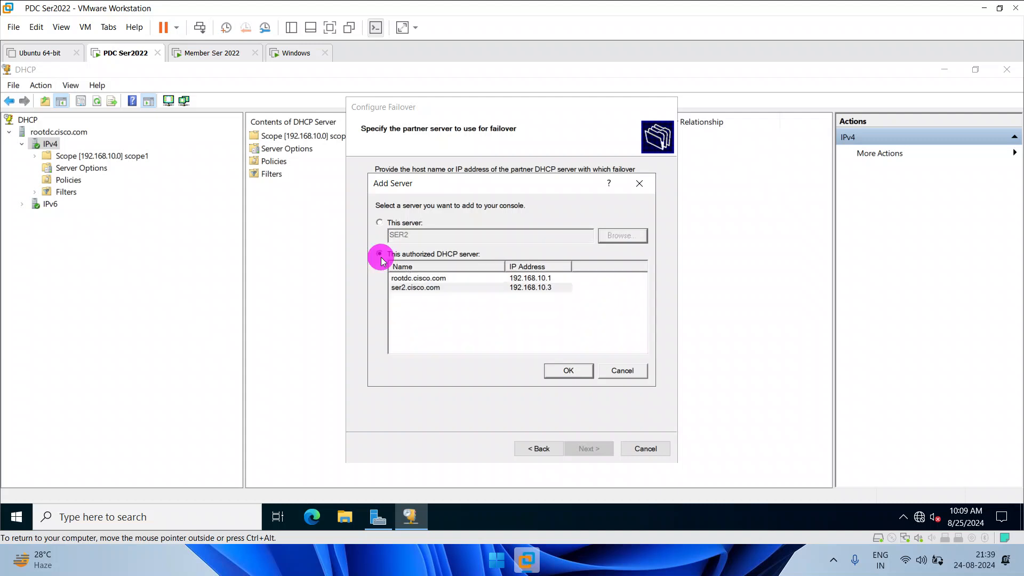
{"action": "left_click", "coordinate": [435, 289]}
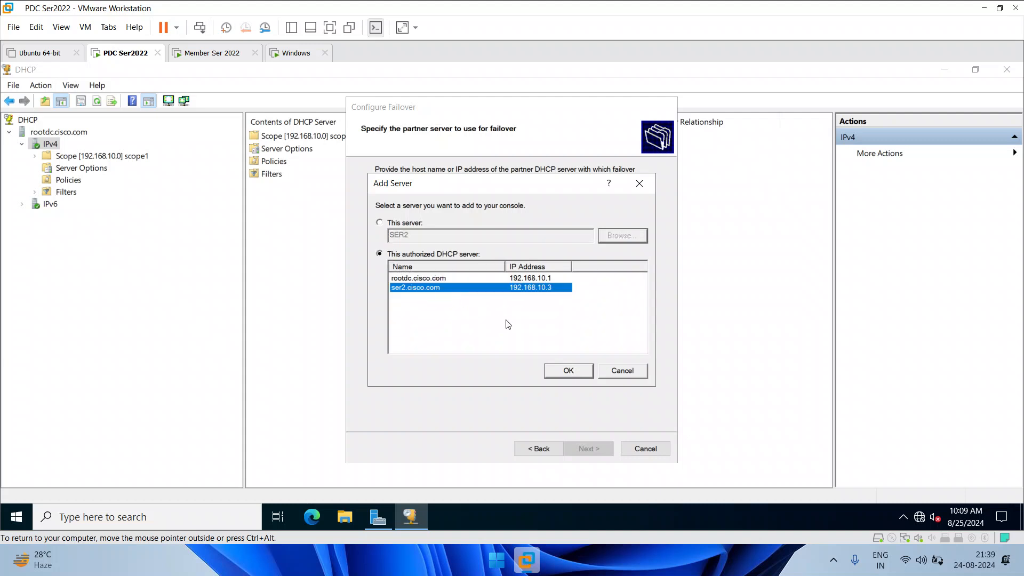
{"action": "left_click", "coordinate": [385, 225]}
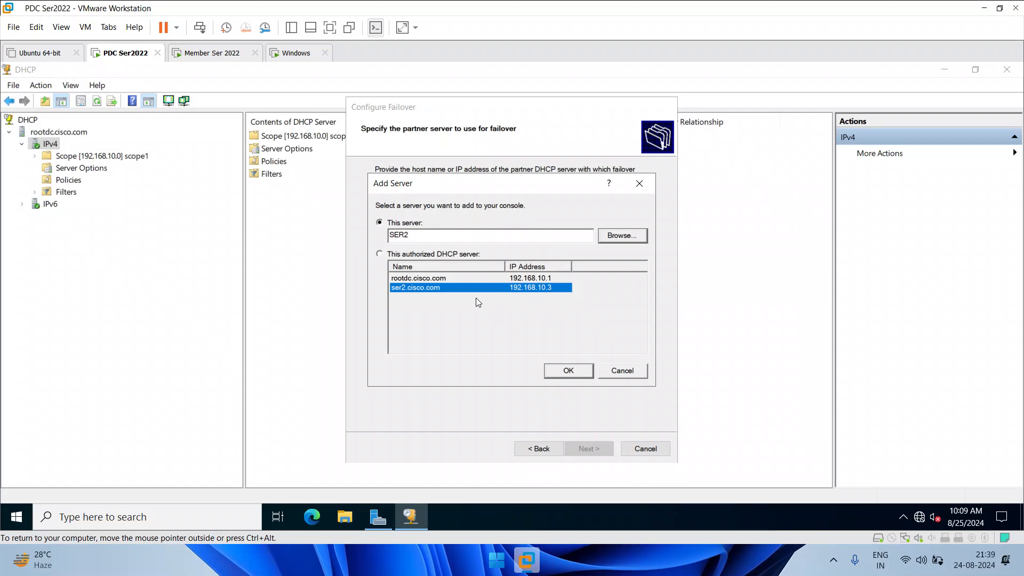
Step: Confirm SER2 as the partner server, check the Member Ser 2022 DHCP console, and continue on PDC Ser2022 to the new relationship settings
{"action": "left_click", "coordinate": [570, 371]}
{"action": "left_click_drag", "start_coordinate": [475, 224], "coordinate": [424, 224]}
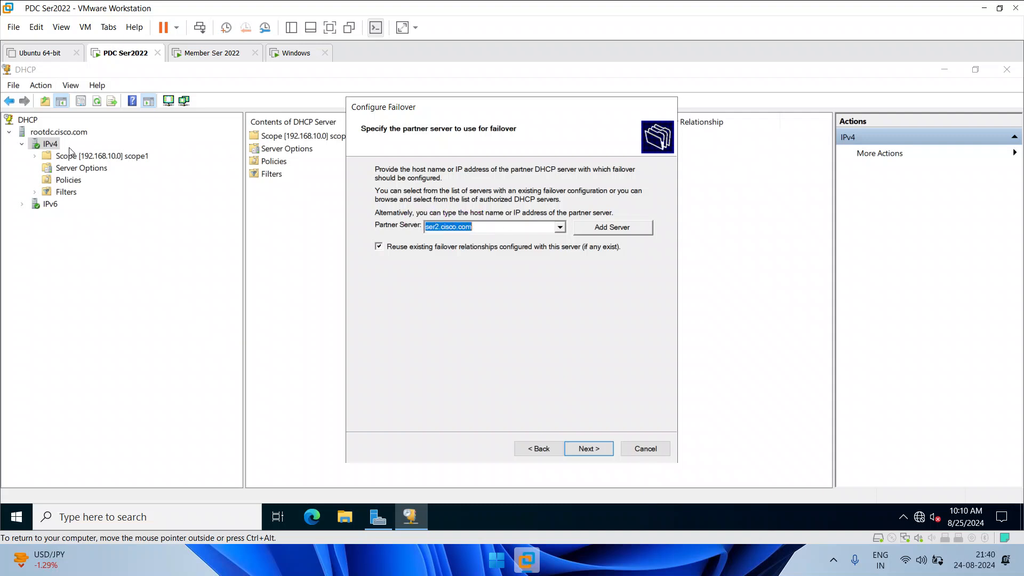
{"action": "left_click", "coordinate": [219, 52]}
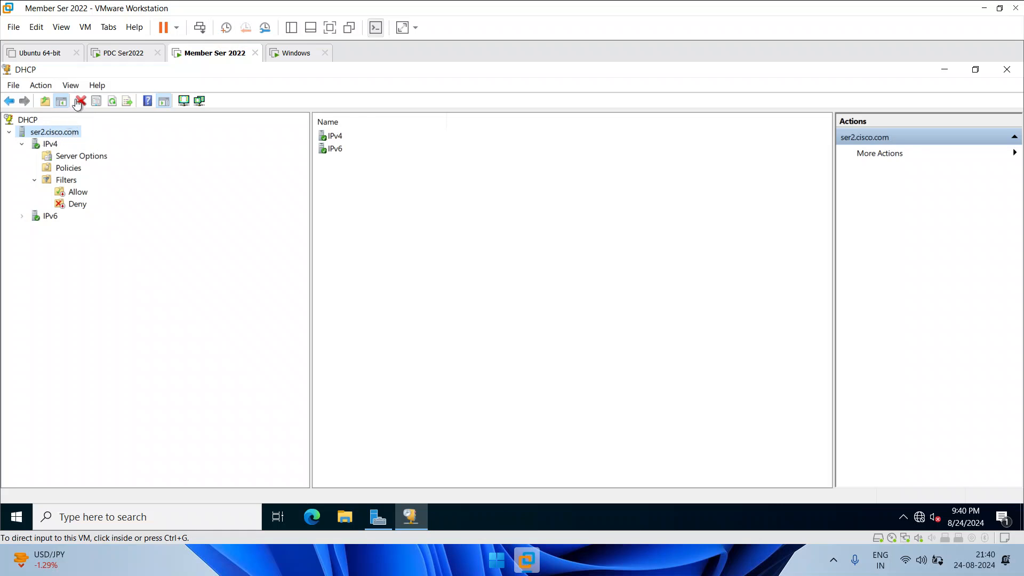
{"action": "left_click", "coordinate": [112, 54]}
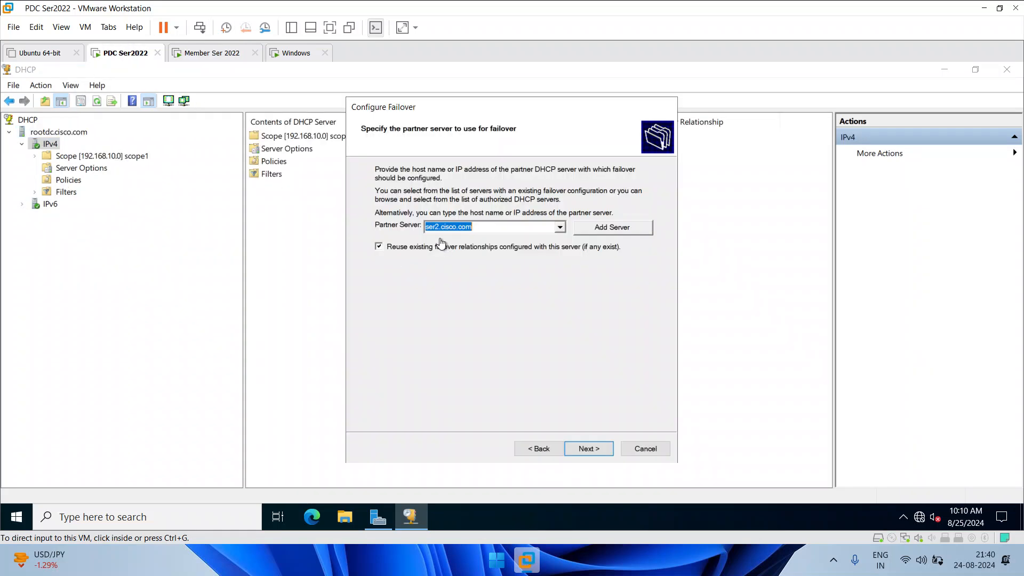
{"action": "left_click", "coordinate": [518, 354]}
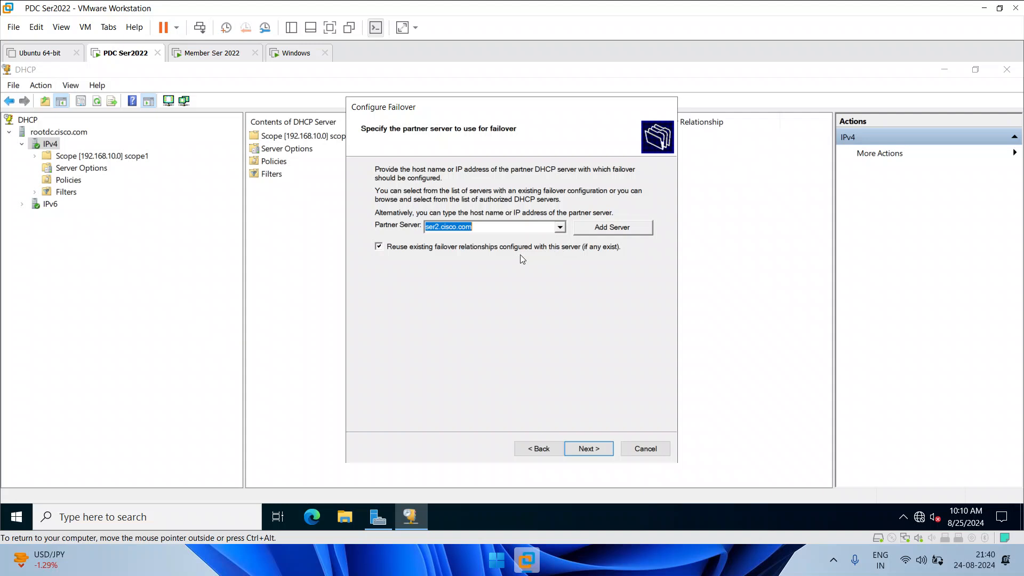
{"action": "left_click", "coordinate": [388, 250]}
{"action": "left_click", "coordinate": [586, 449]}
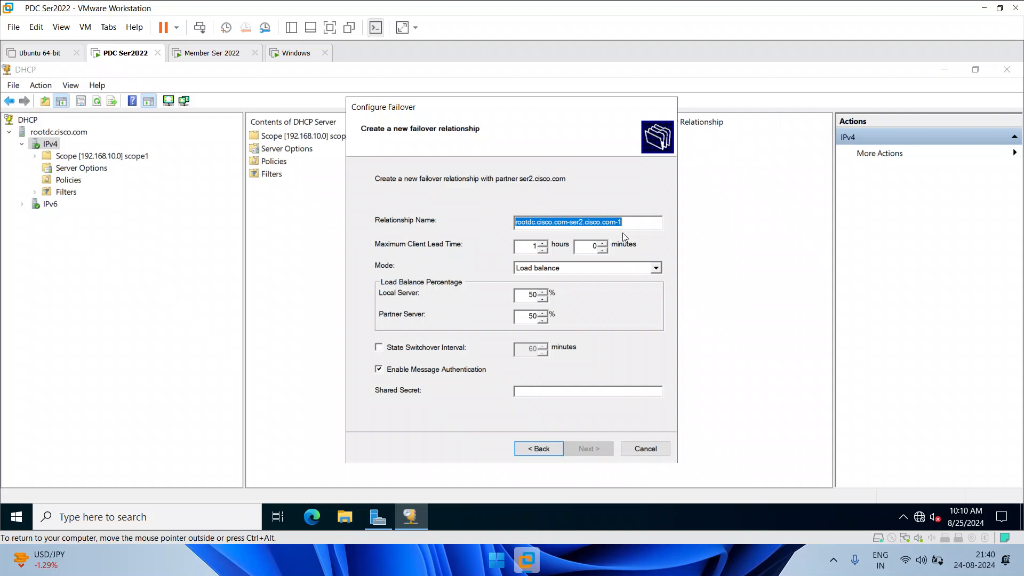
Step: Select Load balance mode for the new failover relationship and set the local server's percentage to 70
{"action": "left_click", "coordinate": [637, 222]}
{"action": "double_click", "coordinate": [637, 221]}
{"action": "left_click", "coordinate": [636, 222]}
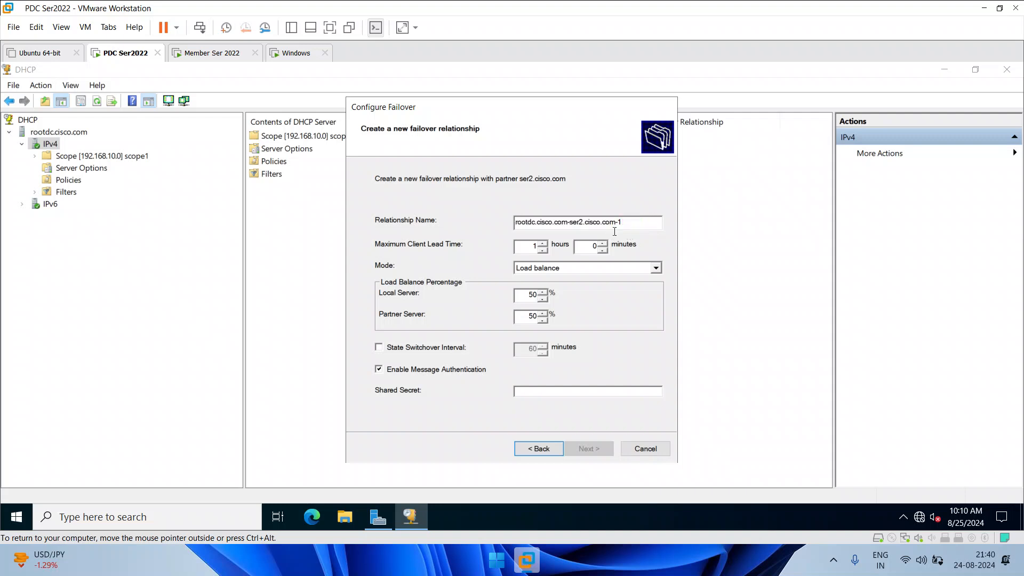
{"action": "left_click", "coordinate": [560, 267]}
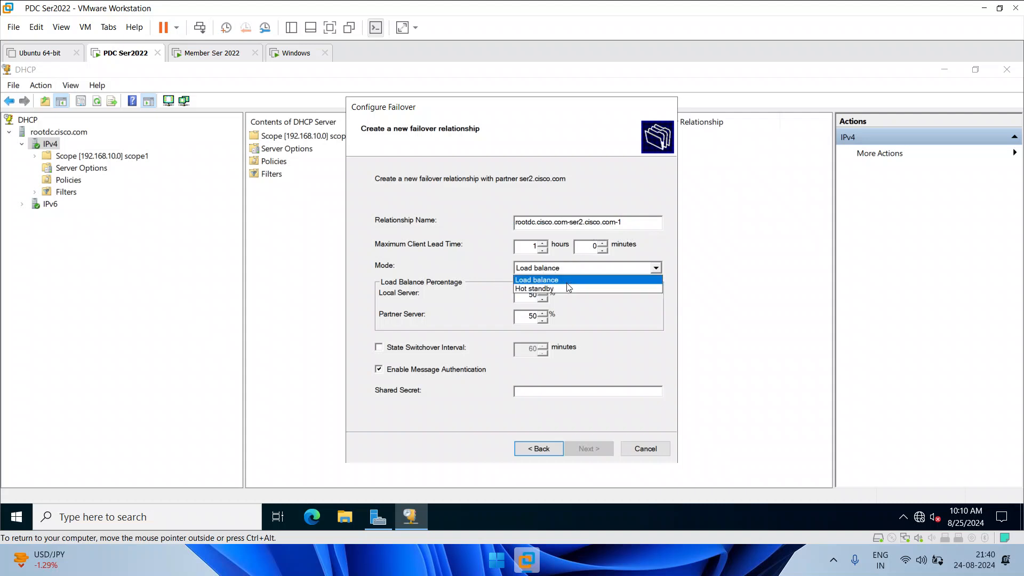
{"action": "left_click", "coordinate": [567, 281]}
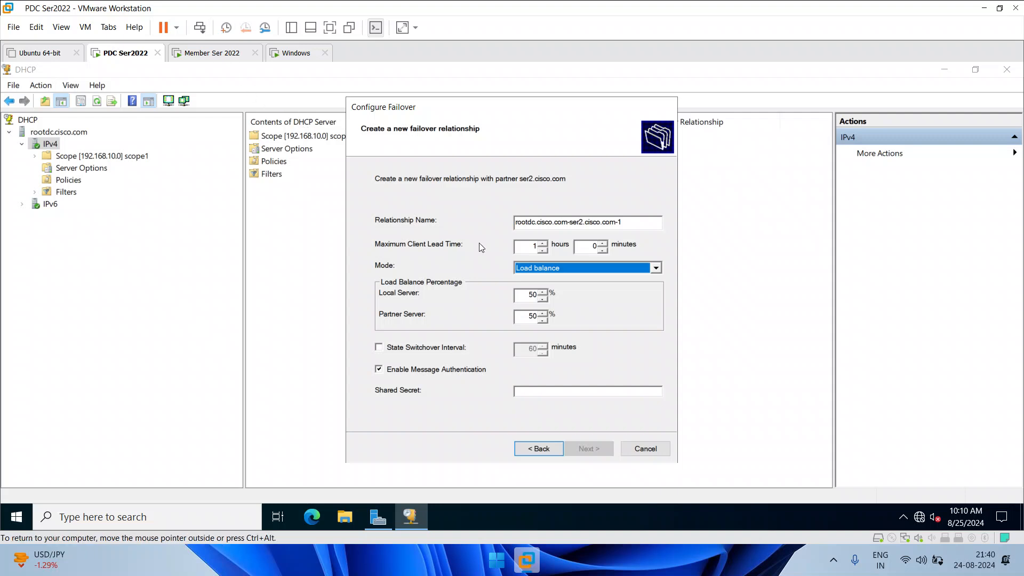
{"action": "left_click", "coordinate": [547, 299]}
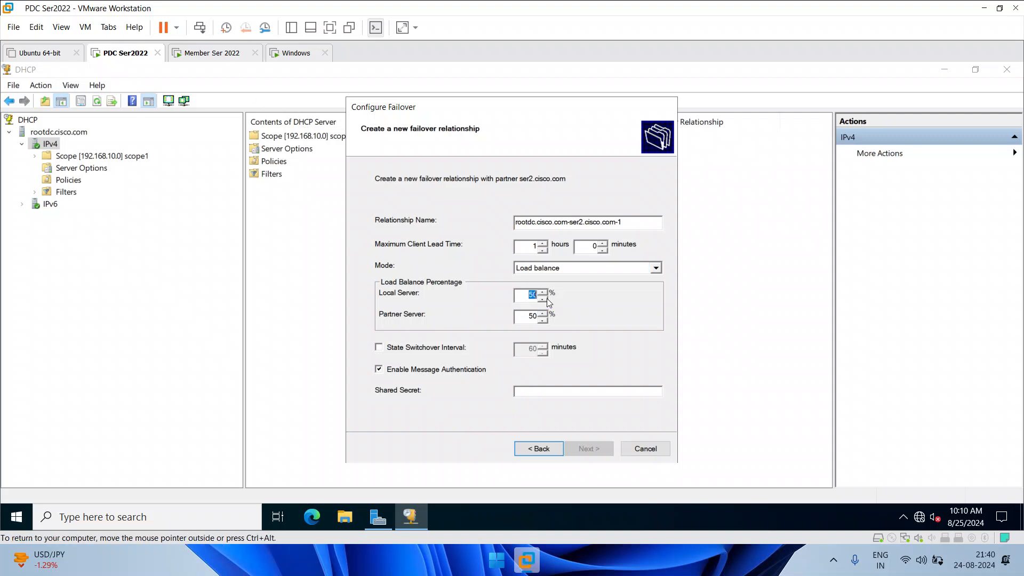
{"action": "type", "text": "70"}
{"action": "left_click", "coordinate": [525, 319]}
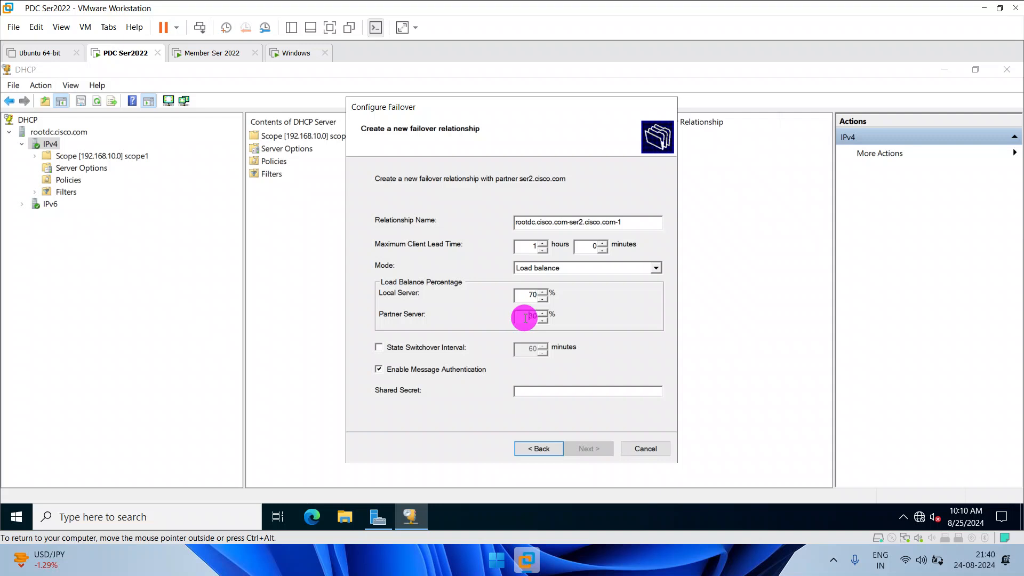
{"action": "left_click", "coordinate": [530, 294]}
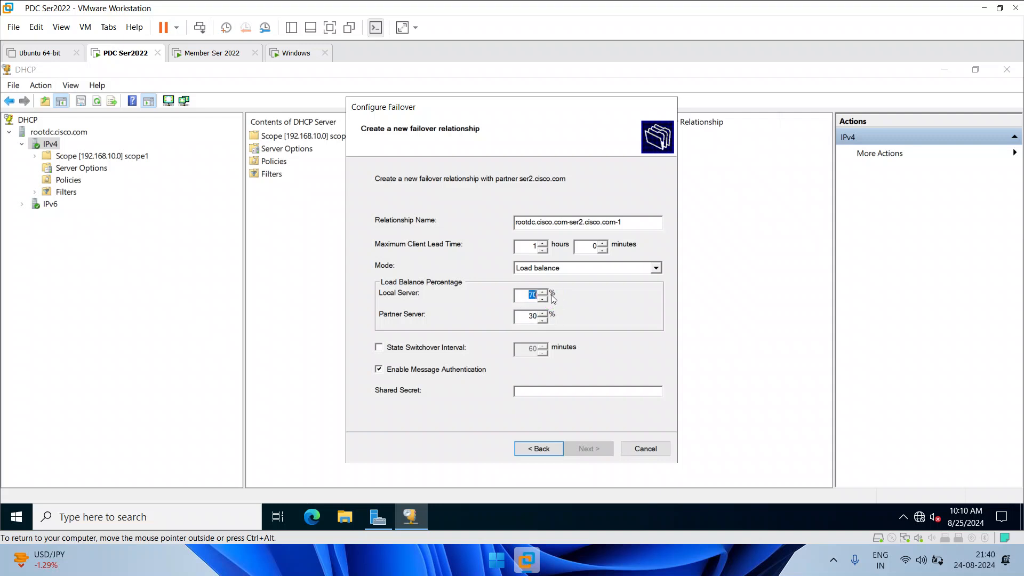
Step: Try Hot standby mode for the failover relationship and return it to Load balance
{"action": "left_click", "coordinate": [584, 270]}
{"action": "left_click", "coordinate": [586, 272]}
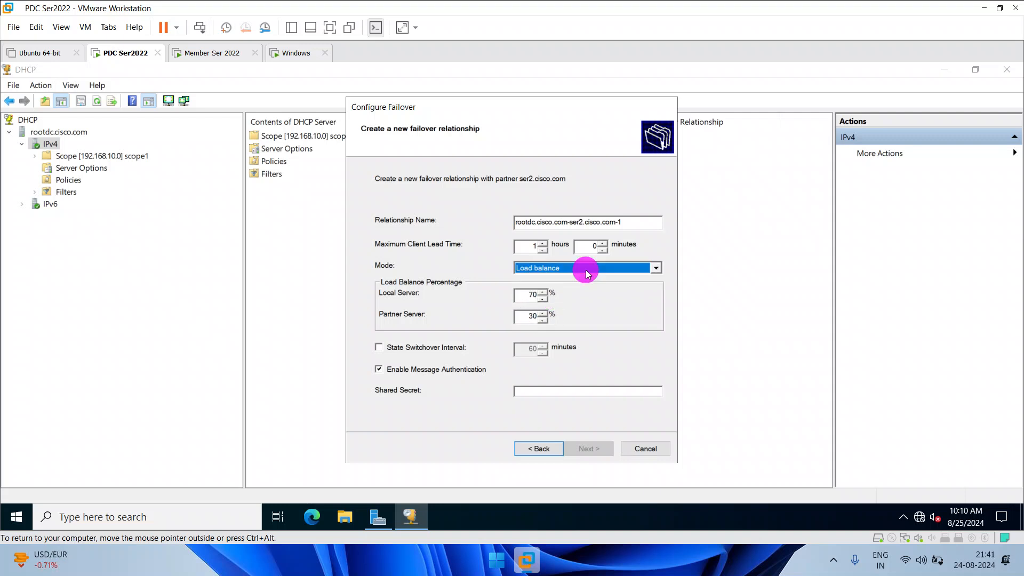
{"action": "left_click", "coordinate": [587, 272]}
{"action": "left_click", "coordinate": [565, 288]}
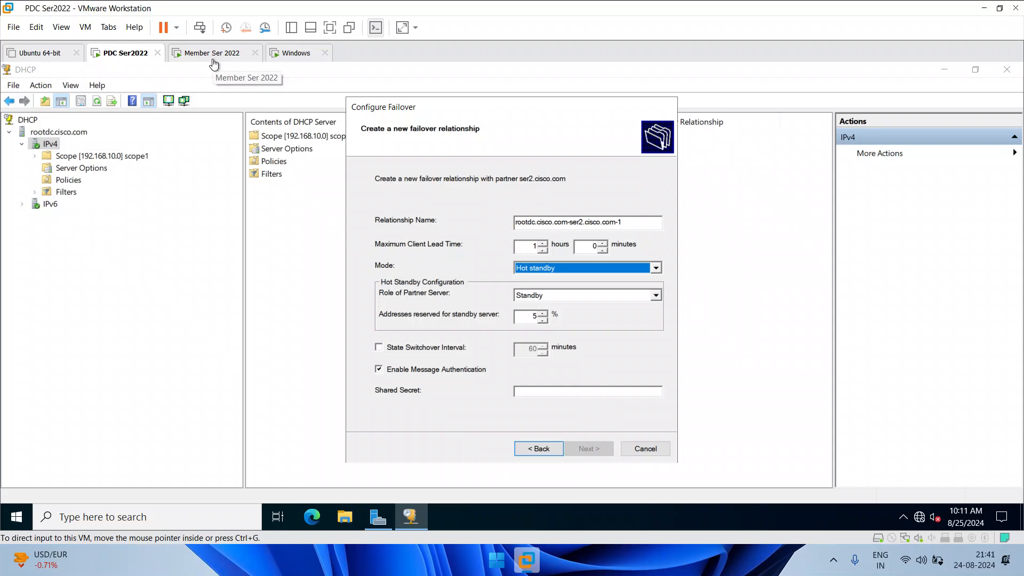
{"action": "left_click", "coordinate": [614, 272]}
{"action": "left_click", "coordinate": [569, 279]}
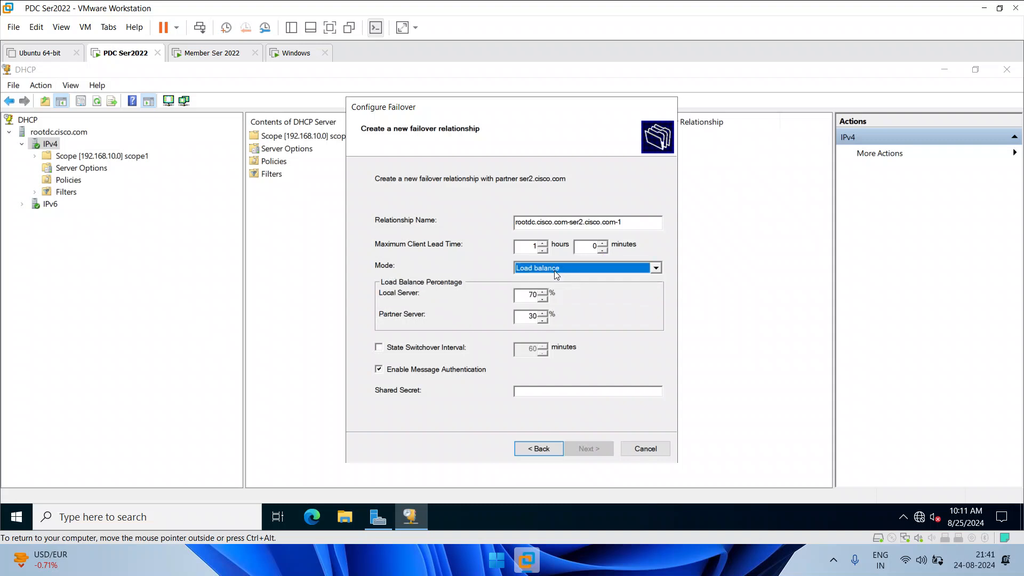
Step: Set the failover relationship's mode to Hot standby with the partner server's role as Standby
{"action": "left_click", "coordinate": [556, 274]}
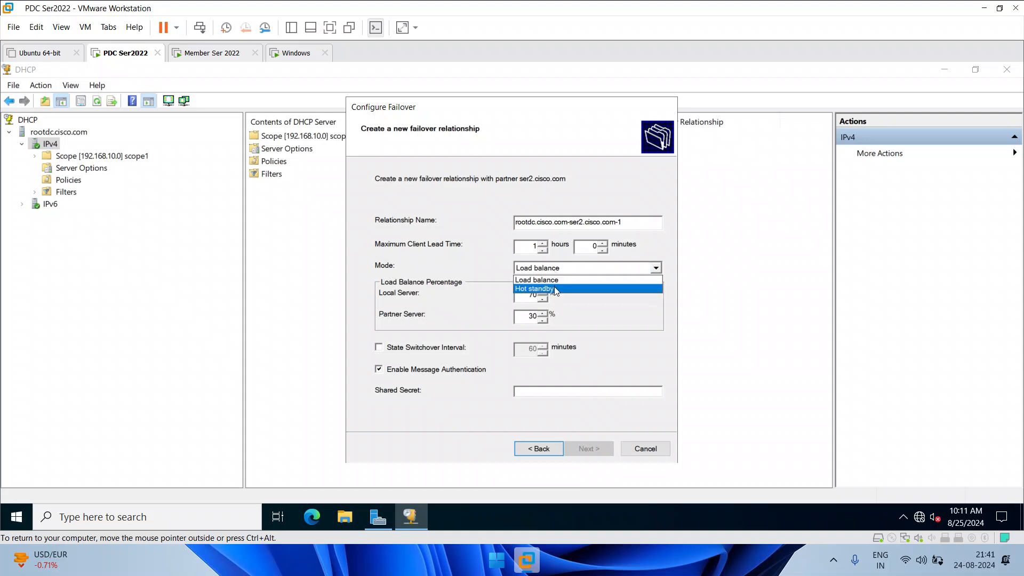
{"action": "left_click", "coordinate": [554, 288]}
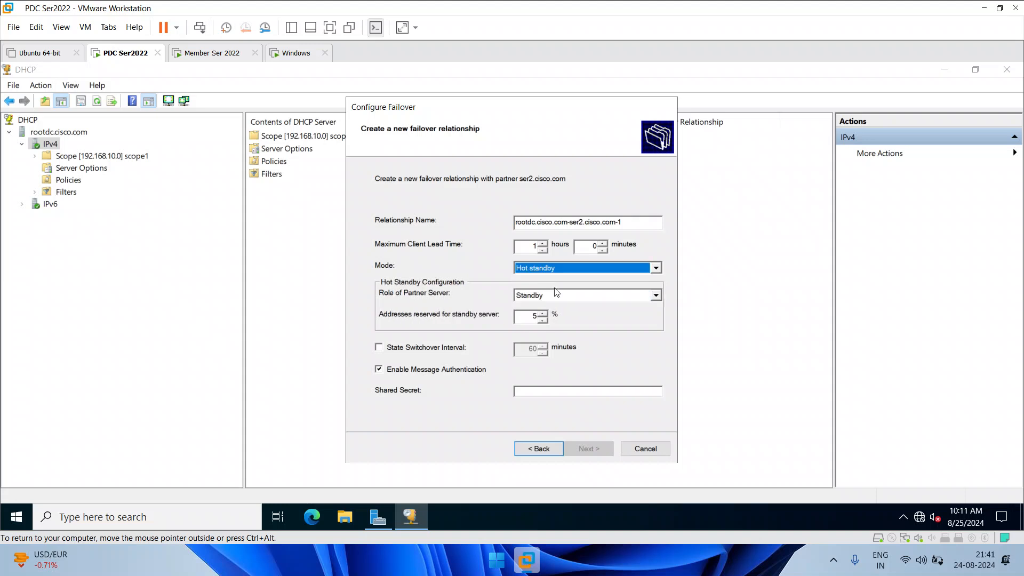
{"action": "left_click", "coordinate": [655, 295]}
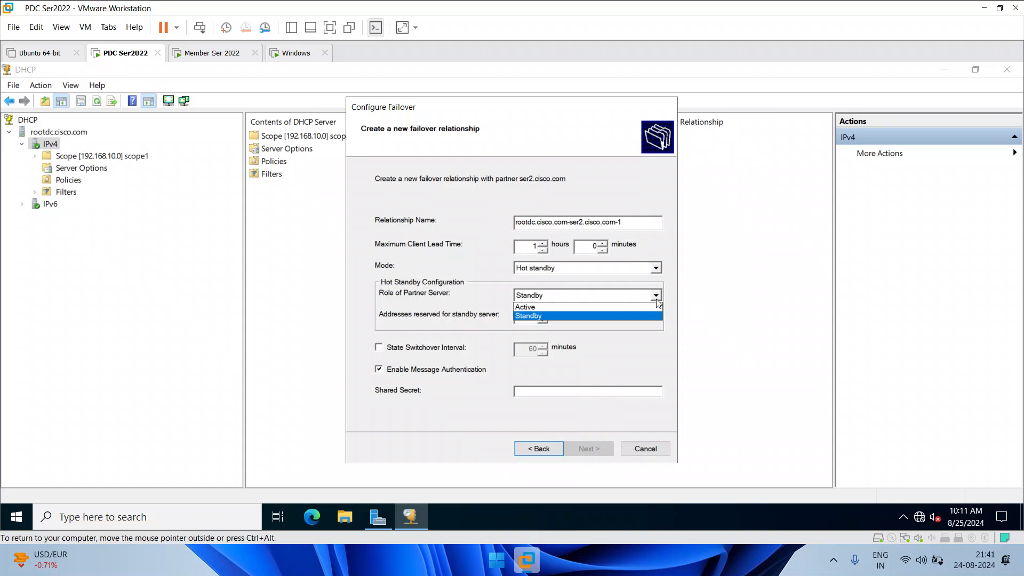
{"action": "left_click", "coordinate": [592, 315]}
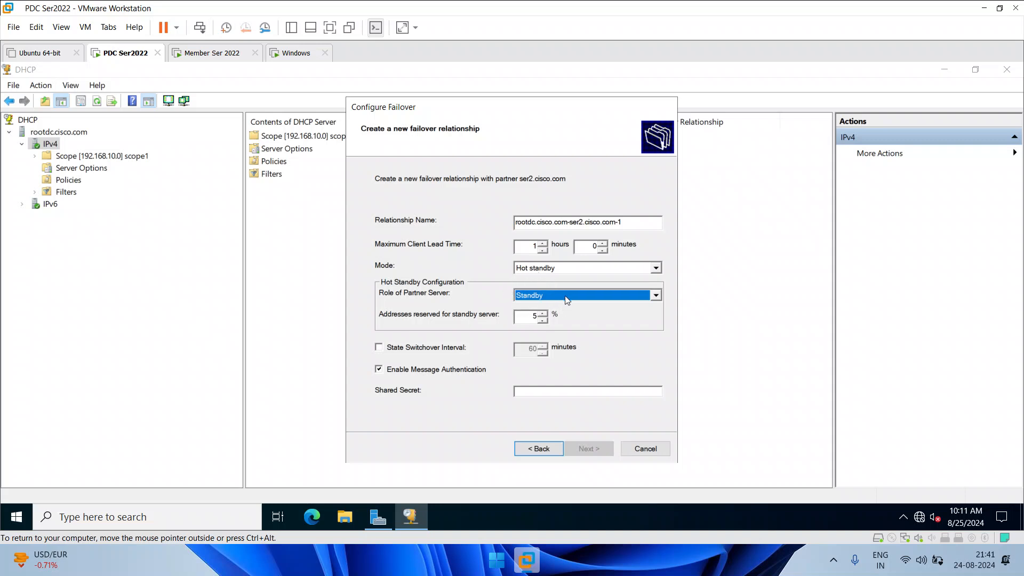
Step: Keep 5% of the addresses reserved for the standby server and enter the shared secret for message authentication
{"action": "double_click", "coordinate": [521, 318]}
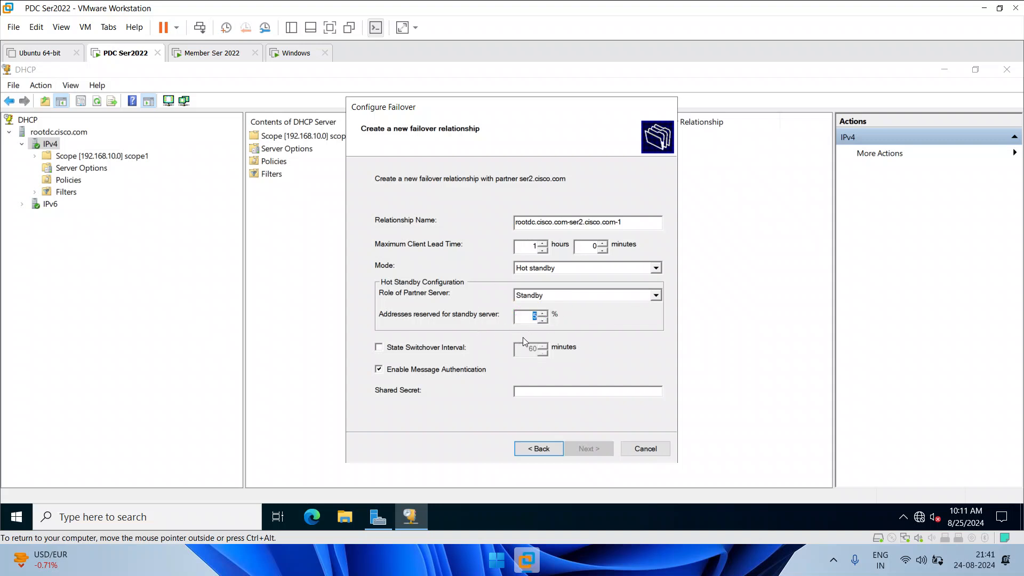
{"action": "left_click_drag", "start_coordinate": [528, 315], "coordinate": [554, 318]}
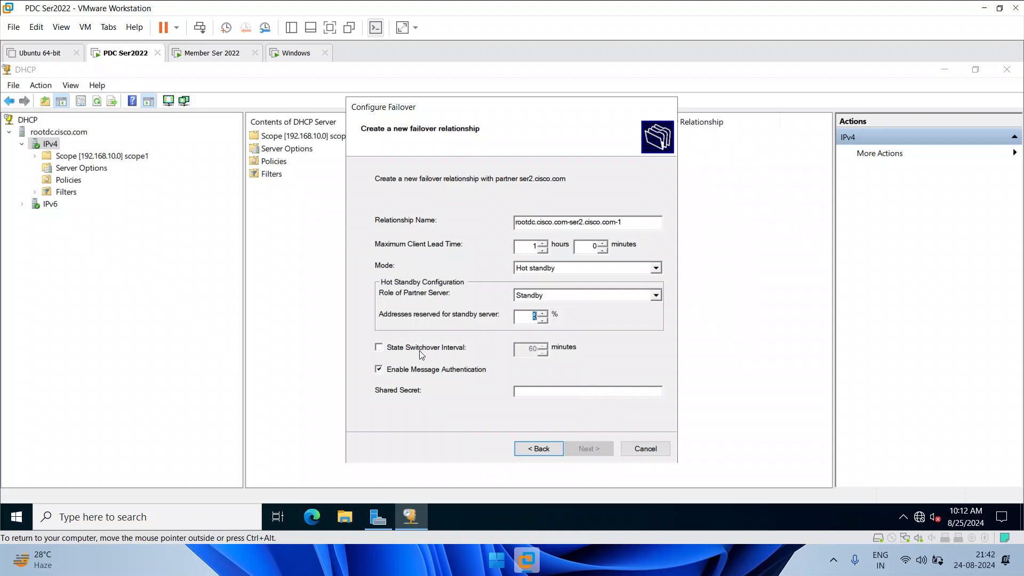
{"action": "left_click", "coordinate": [536, 393]}
{"action": "type", "text": "******"}
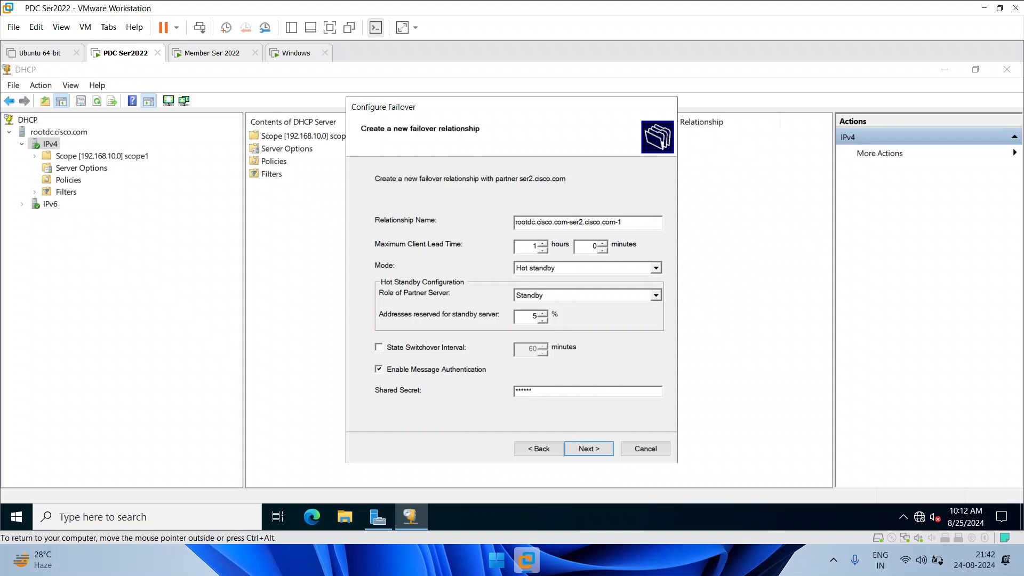
Step: Complete the shared secret, keep the 1 hour 0 minutes lead time, and finish creating the failover relationship with ser2.cisco.com
{"action": "type", "text": "***"}
{"action": "left_click_drag", "start_coordinate": [588, 247], "coordinate": [598, 246]}
{"action": "left_click_drag", "start_coordinate": [526, 244], "coordinate": [542, 244]}
{"action": "left_click", "coordinate": [607, 457]}
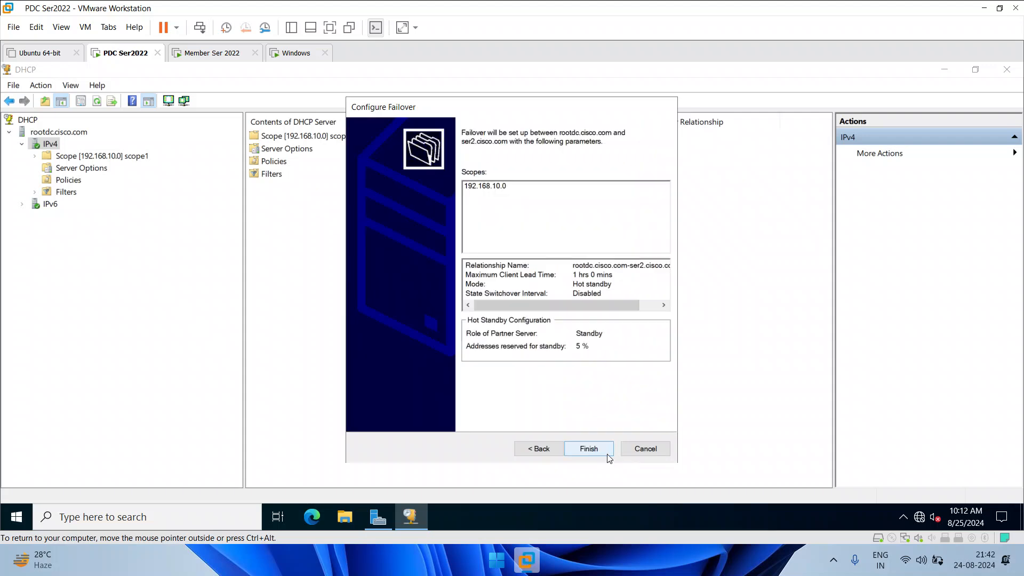
{"action": "left_click", "coordinate": [591, 448]}
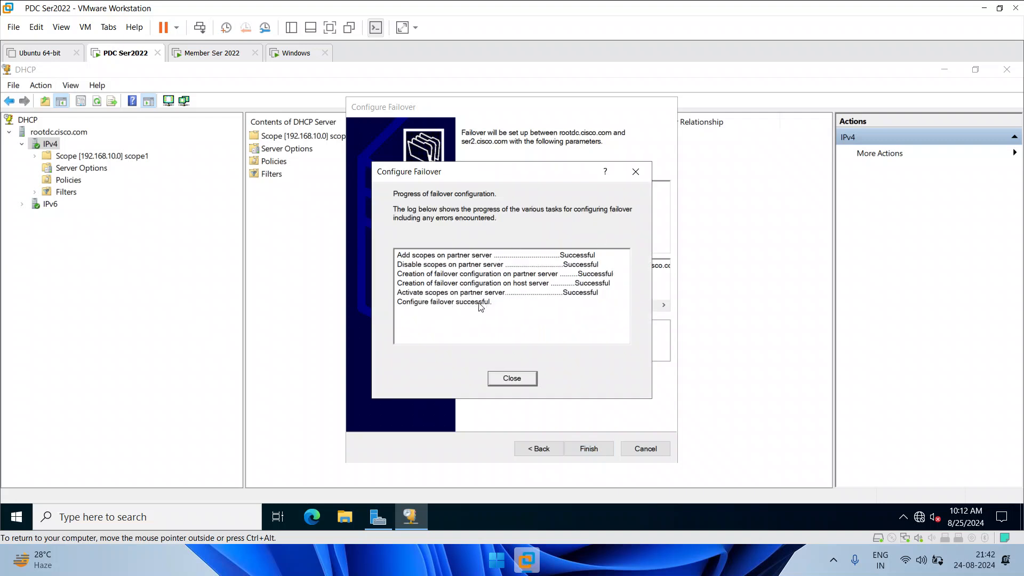
{"action": "left_click", "coordinate": [512, 378]}
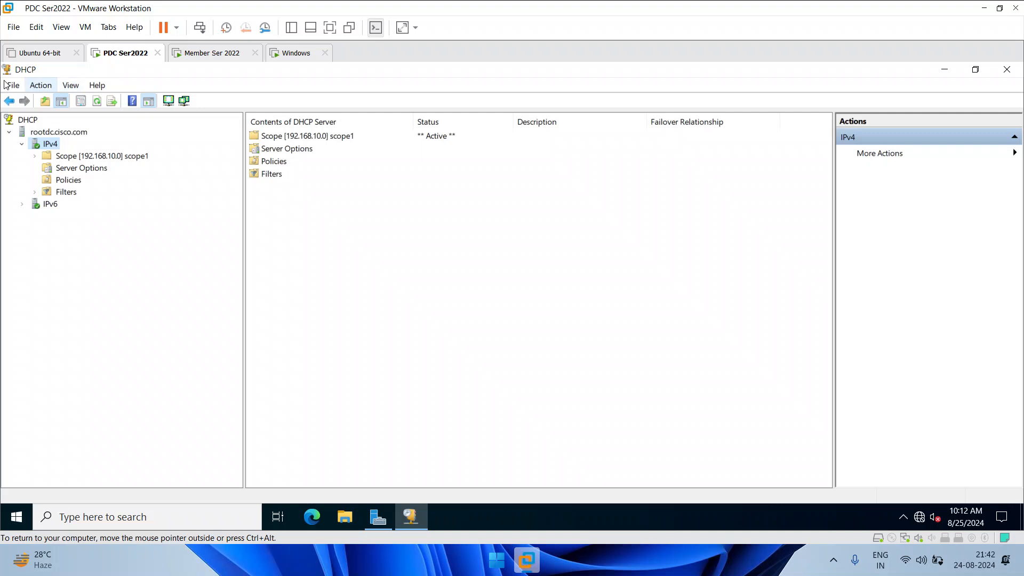
Step: Review both failover relationships listed in the PDC's IPv4 properties and close the dialog
{"action": "left_click", "coordinate": [48, 144]}
{"action": "right_click", "coordinate": [48, 144]}
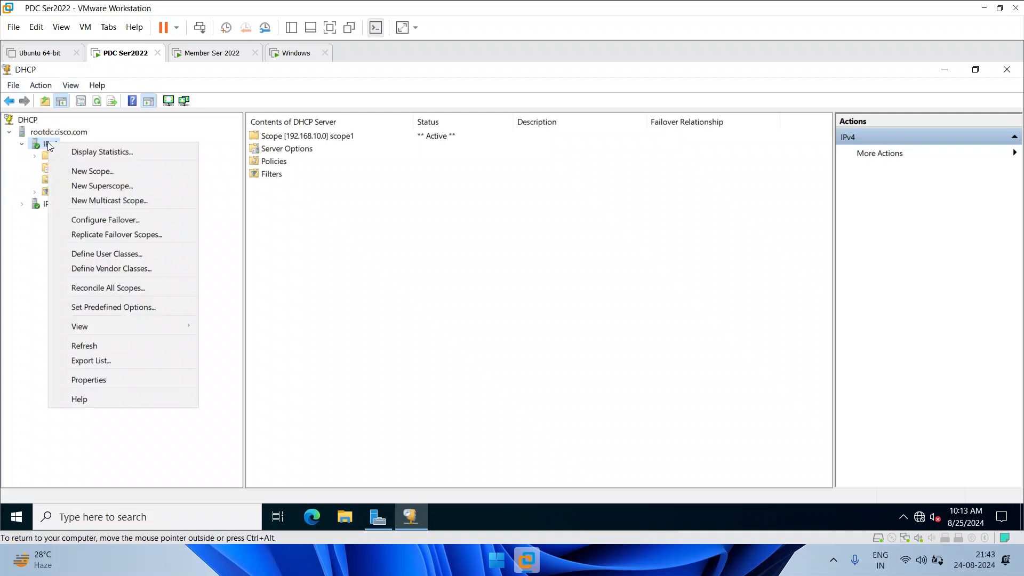
{"action": "left_click", "coordinate": [136, 381]}
{"action": "left_click", "coordinate": [486, 169]}
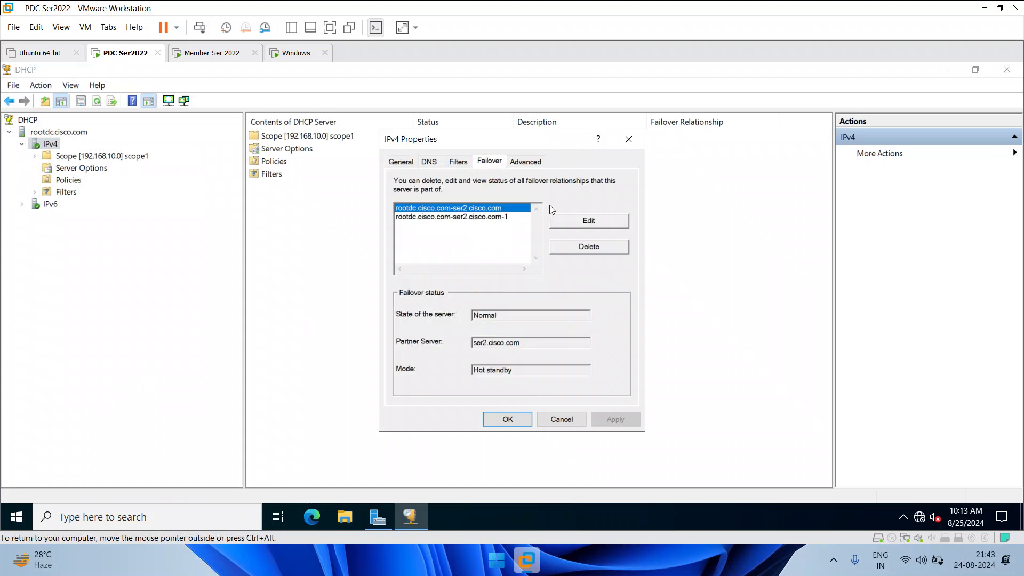
{"action": "left_click", "coordinate": [488, 217]}
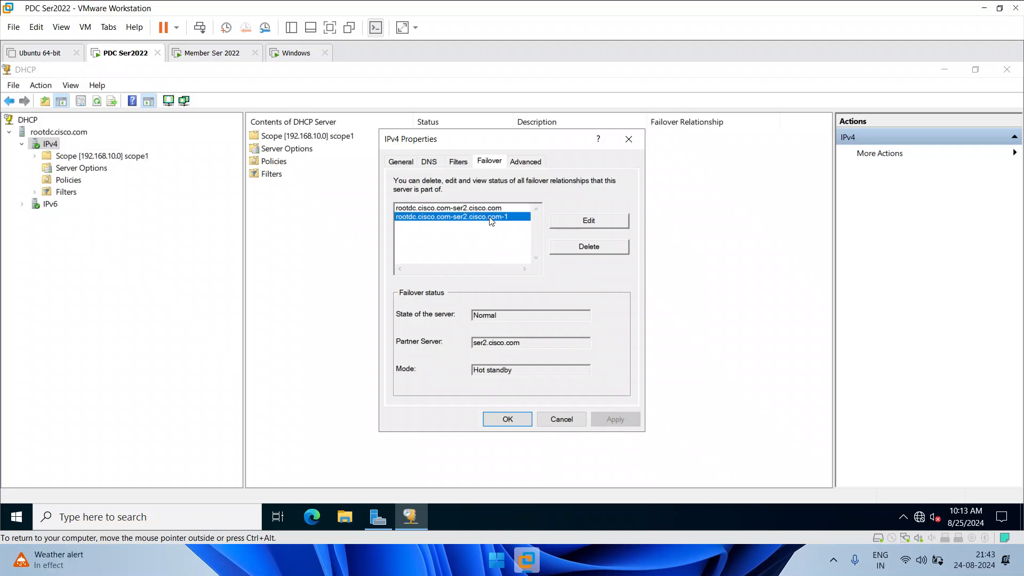
{"action": "left_click", "coordinate": [479, 207]}
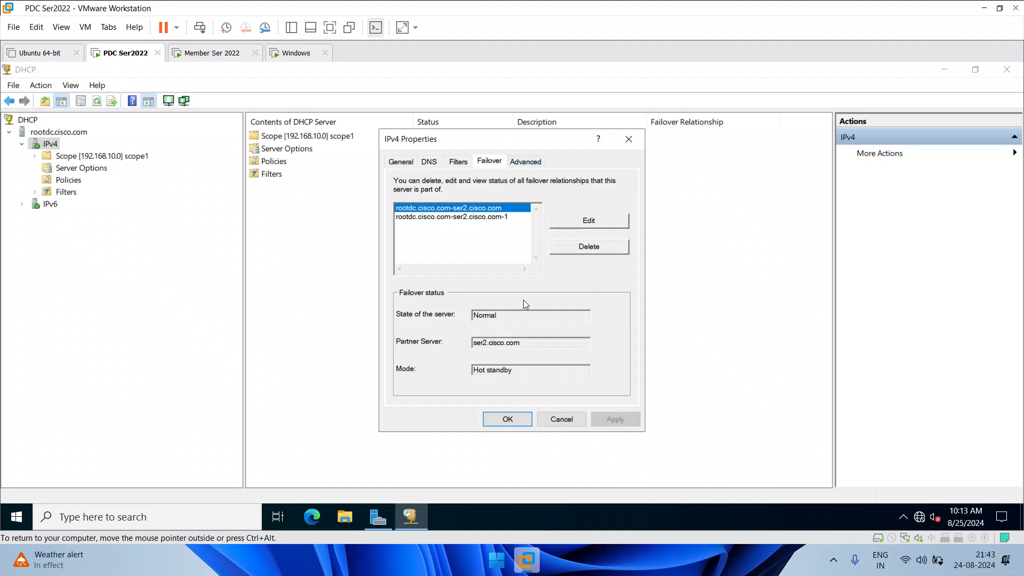
{"action": "left_click", "coordinate": [636, 139]}
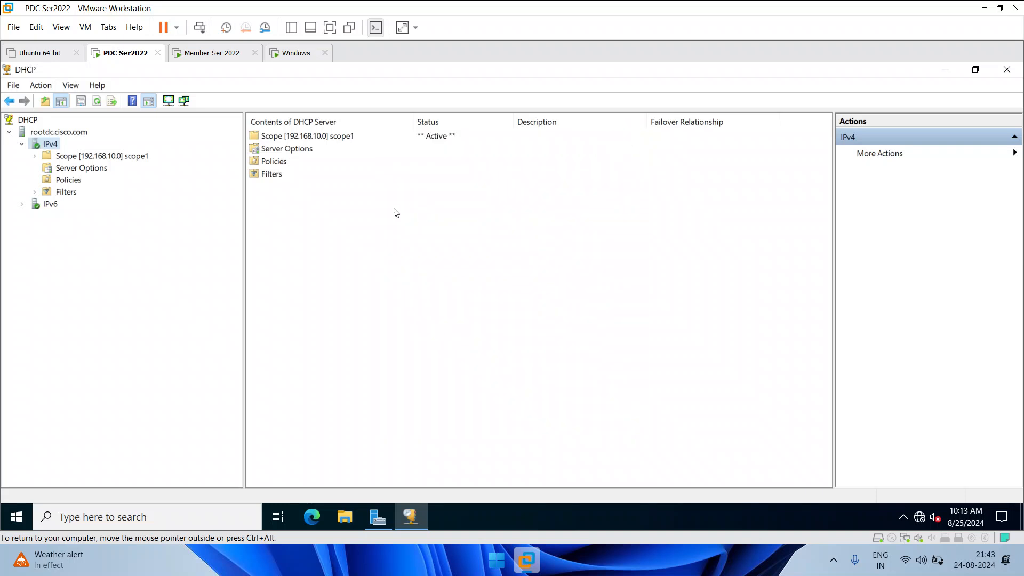
Step: Check the failover details in scope1's properties on the PDC, including partner server, mode and server role
{"action": "right_click", "coordinate": [75, 161]}
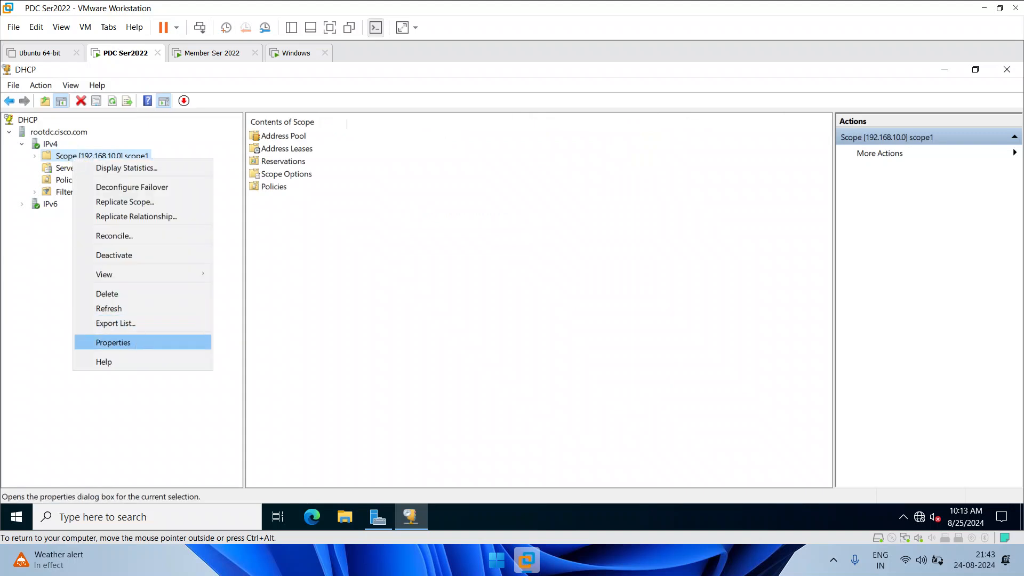
{"action": "left_click", "coordinate": [137, 342]}
{"action": "left_click", "coordinate": [462, 161]}
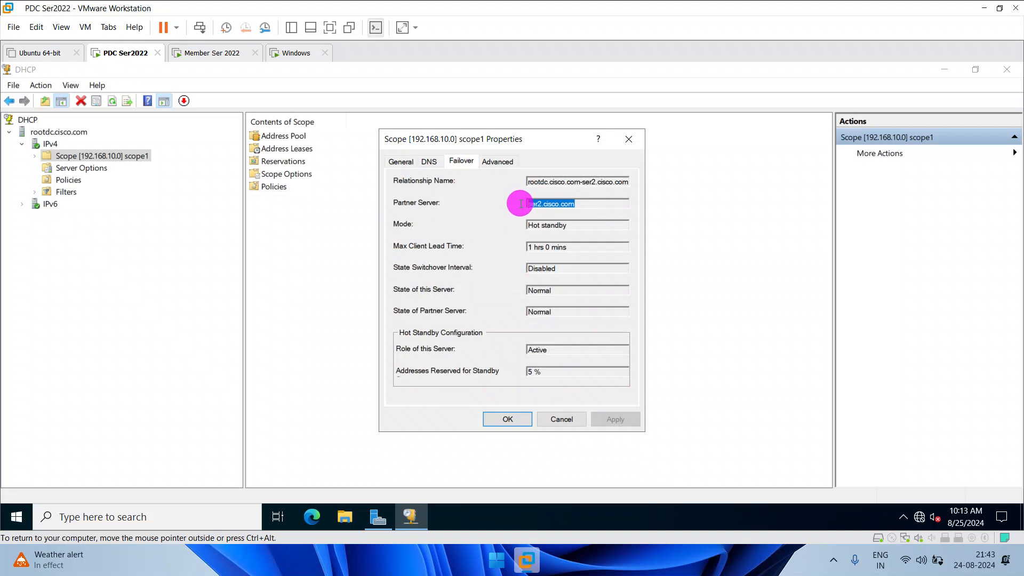
{"action": "left_click_drag", "start_coordinate": [578, 222], "coordinate": [520, 231]}
{"action": "left_click_drag", "start_coordinate": [557, 354], "coordinate": [515, 347]}
{"action": "left_click", "coordinate": [505, 418]}
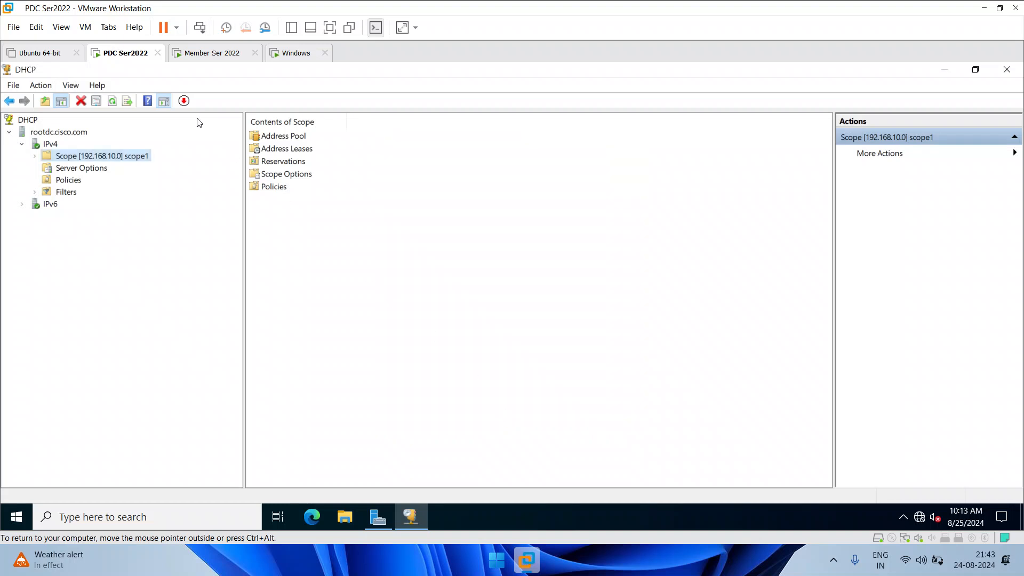
Step: Switch to the Member Ser 2022 machine, refresh its DHCP server and open the address pool of scope1
{"action": "left_click", "coordinate": [212, 53]}
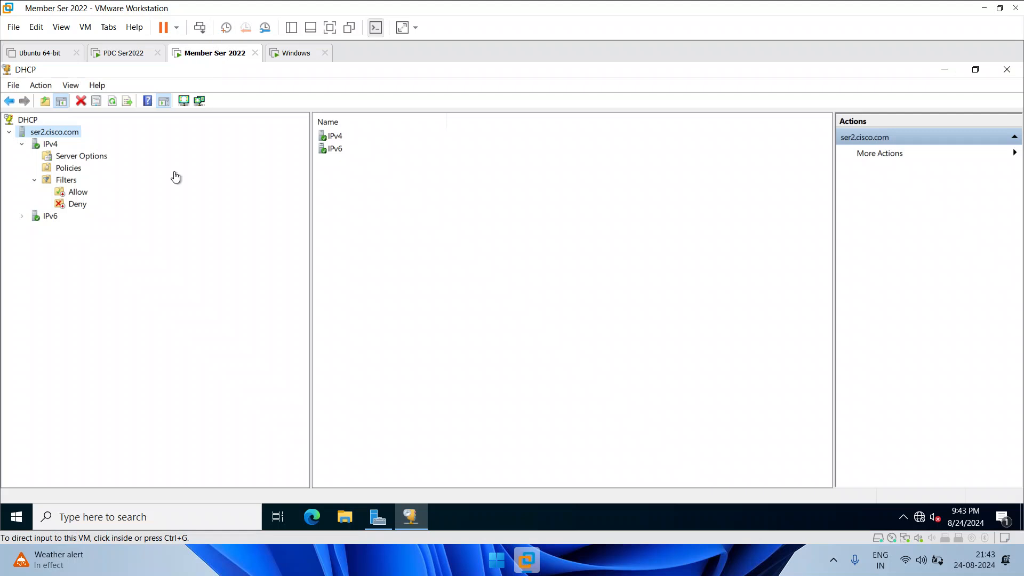
{"action": "left_click", "coordinate": [113, 102]}
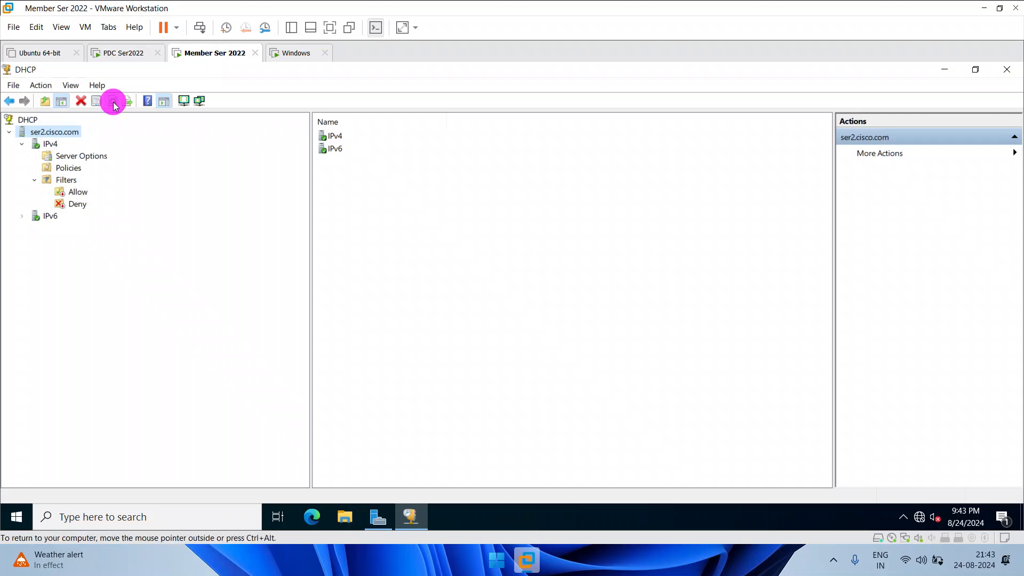
{"action": "left_click", "coordinate": [114, 103]}
{"action": "left_click", "coordinate": [22, 144]}
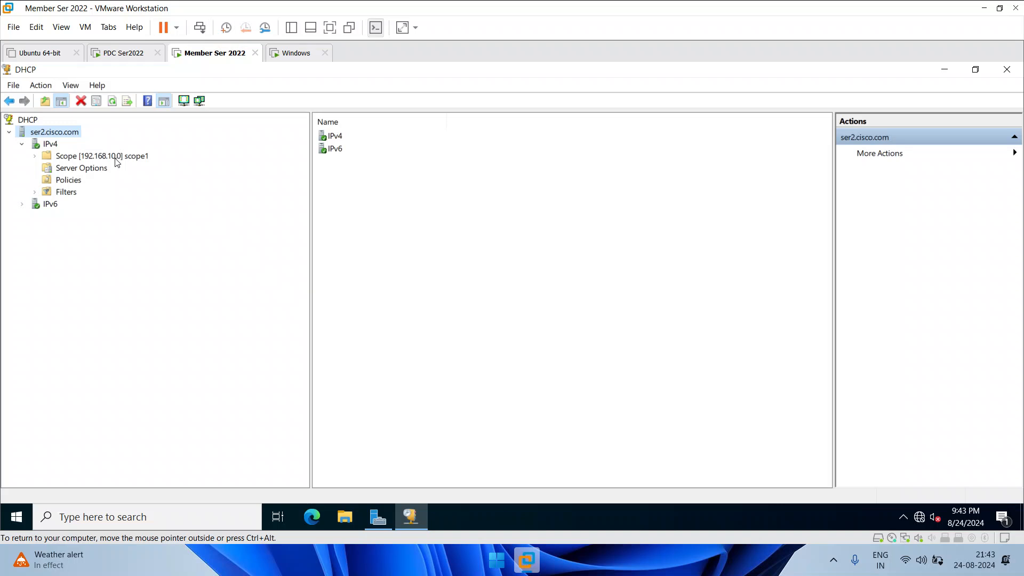
{"action": "double_click", "coordinate": [117, 156]}
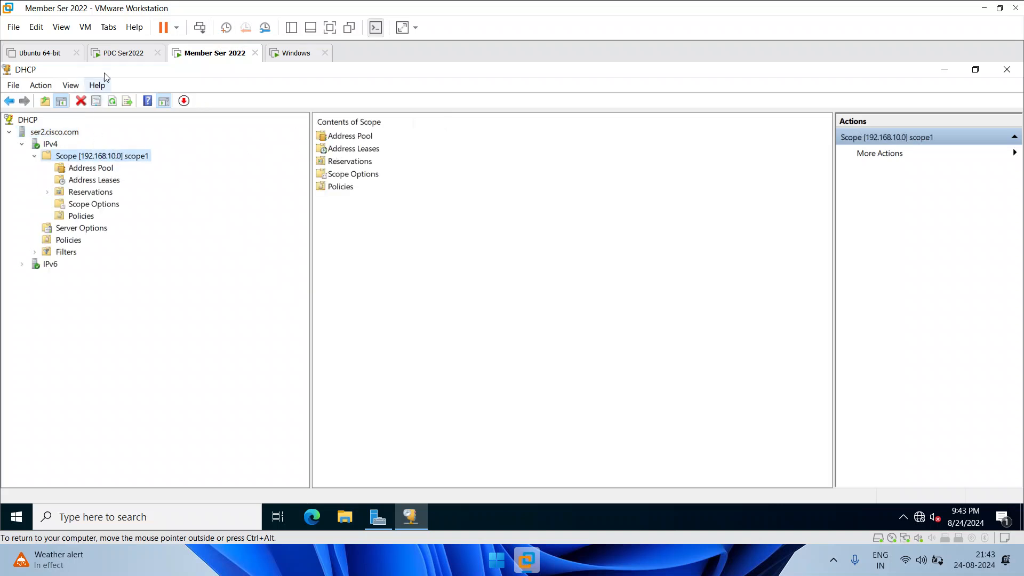
{"action": "left_click", "coordinate": [117, 56]}
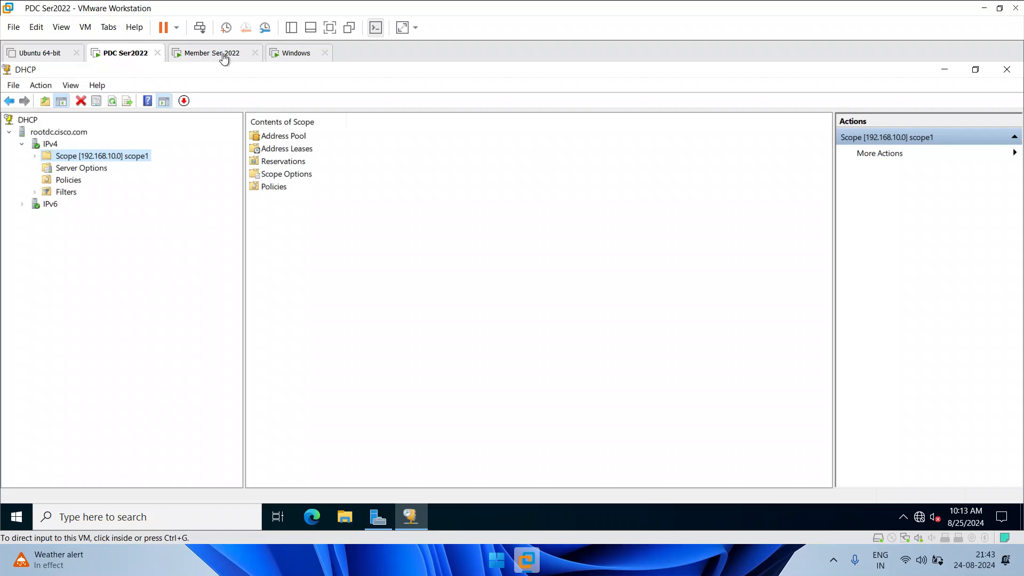
{"action": "left_click", "coordinate": [220, 55]}
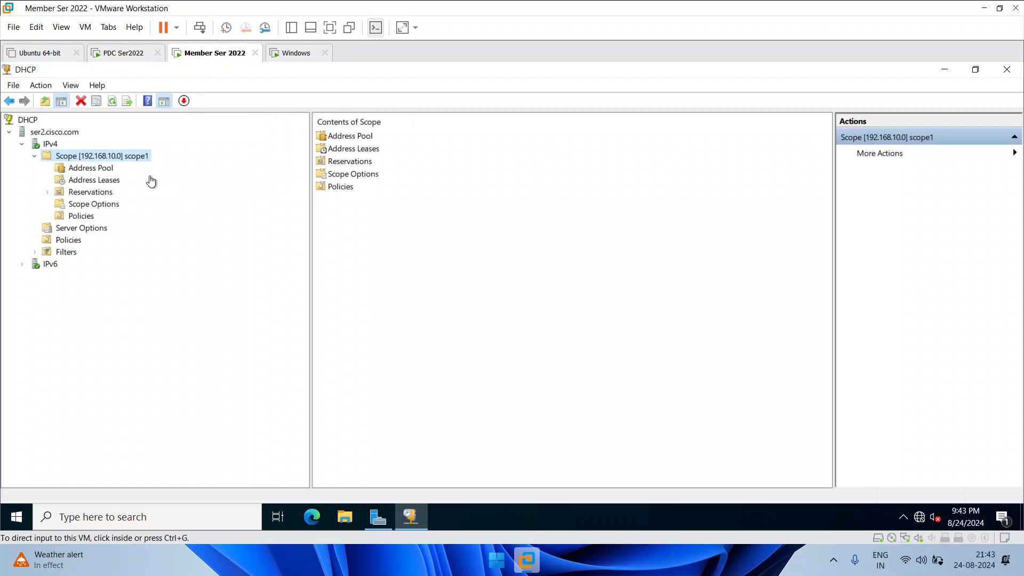
{"action": "left_click", "coordinate": [91, 174]}
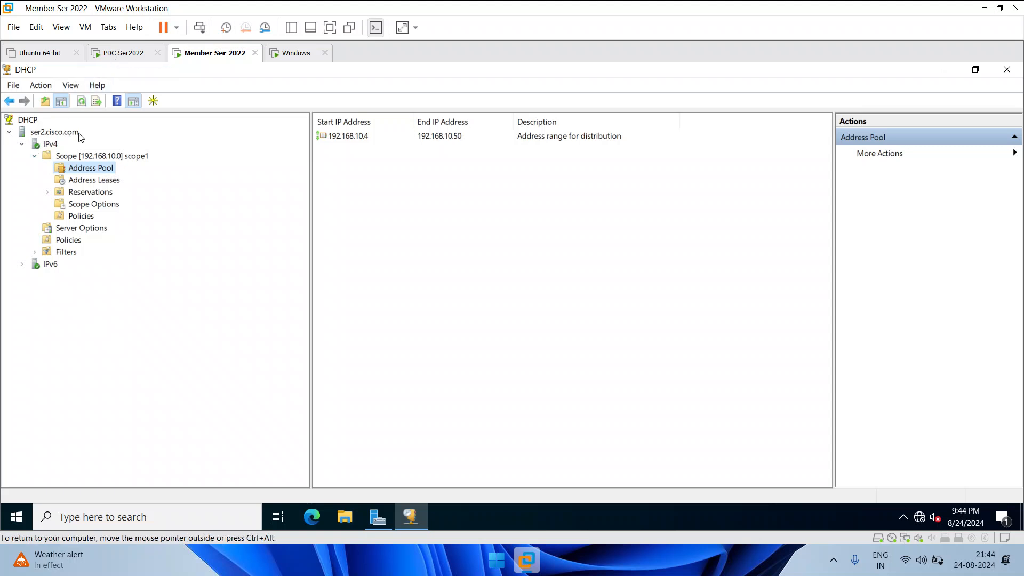
Step: Start replicating scope1's failover relationship from the member server to rootdc.cisco.com
{"action": "left_click", "coordinate": [75, 158]}
{"action": "right_click", "coordinate": [75, 158]}
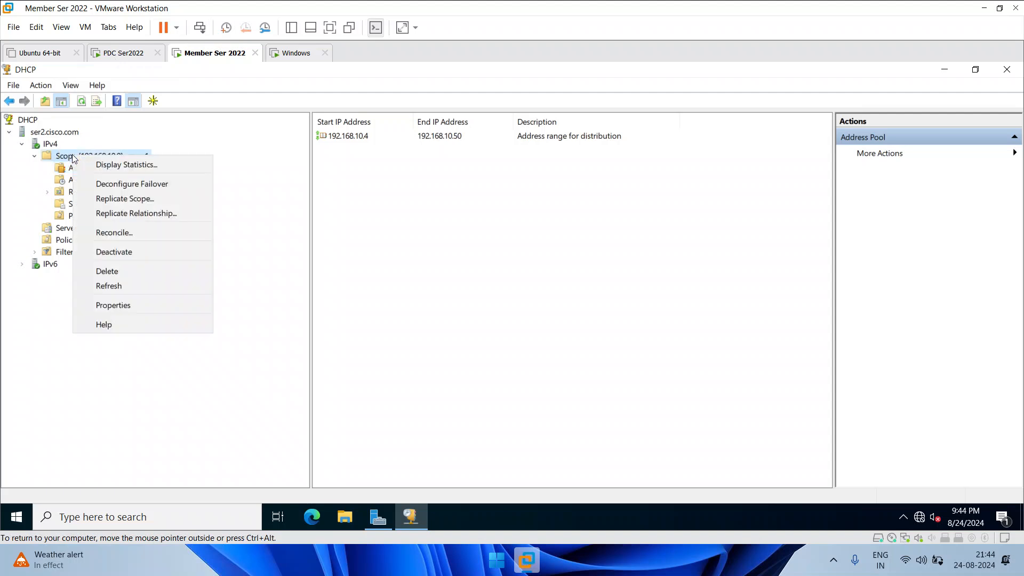
{"action": "left_click", "coordinate": [122, 216]}
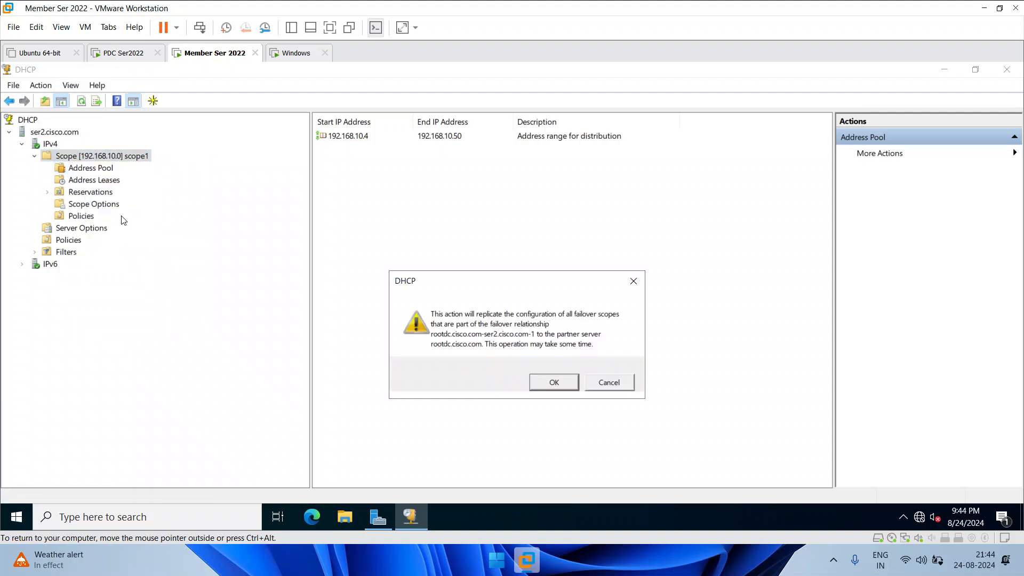
Step: Switch to the PDC Ser2022 machine and replicate scope1's failover relationship to ser2.cisco.com
{"action": "left_click", "coordinate": [129, 57]}
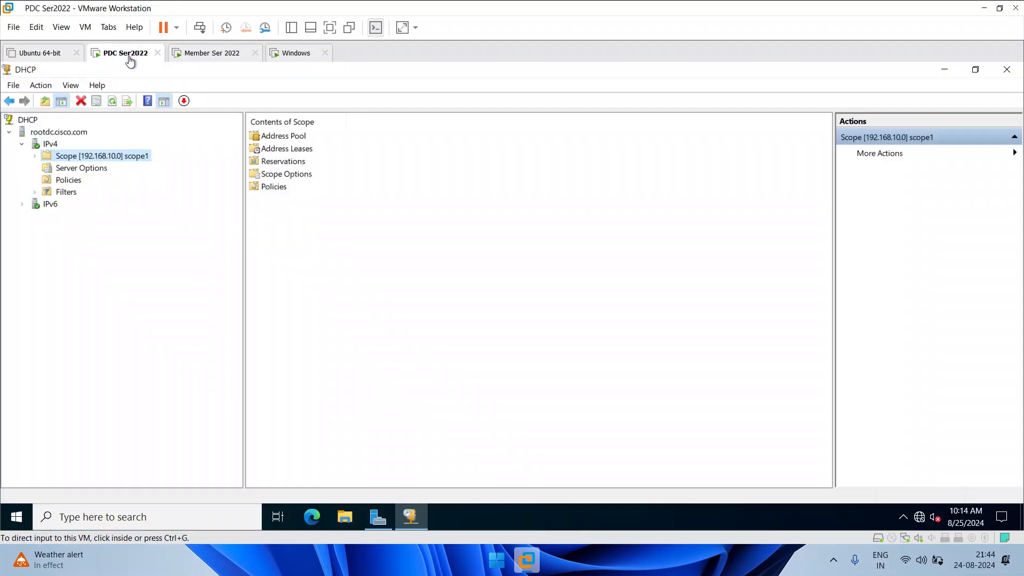
{"action": "left_click", "coordinate": [101, 157]}
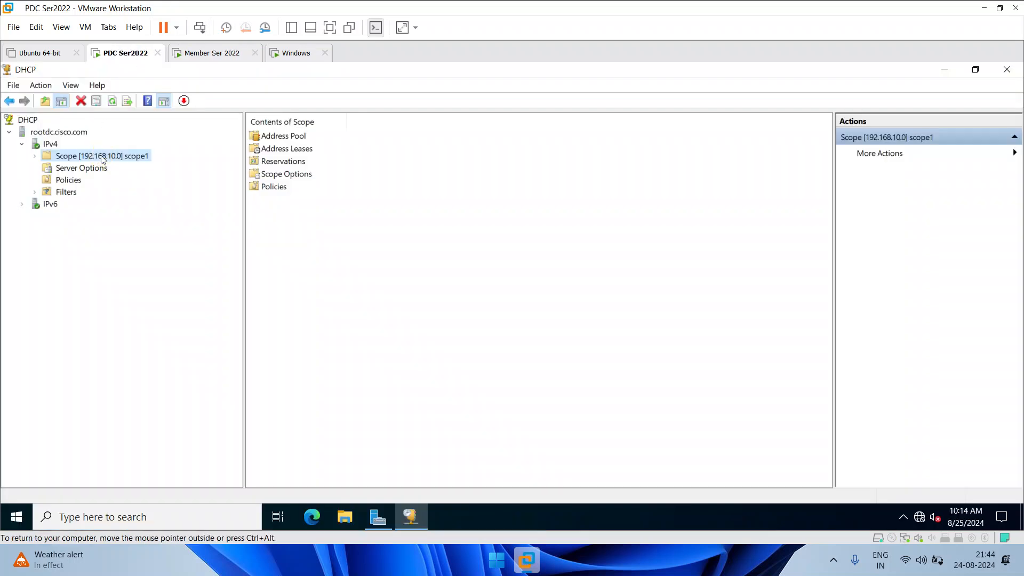
{"action": "right_click", "coordinate": [102, 157]}
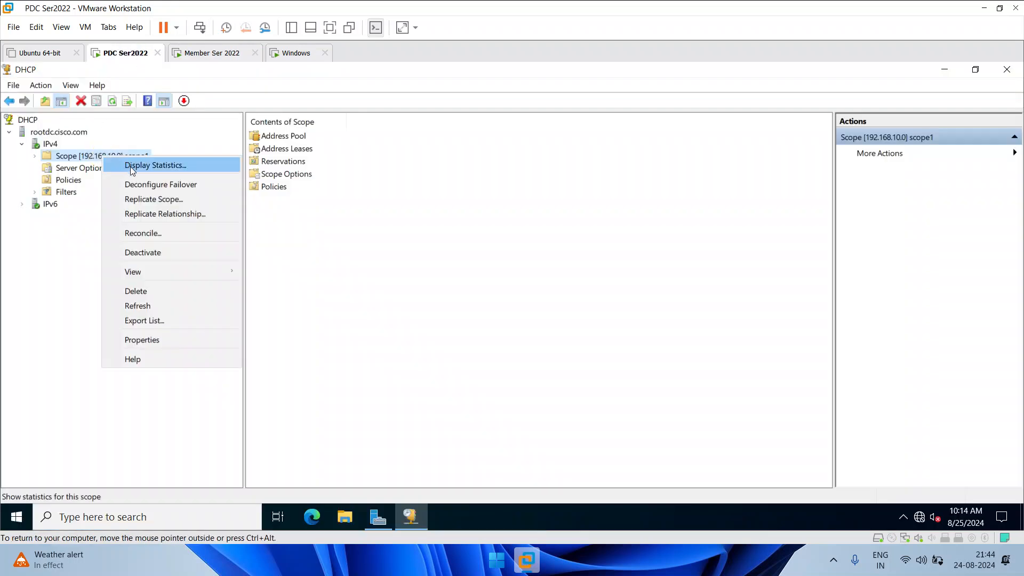
{"action": "left_click", "coordinate": [167, 215]}
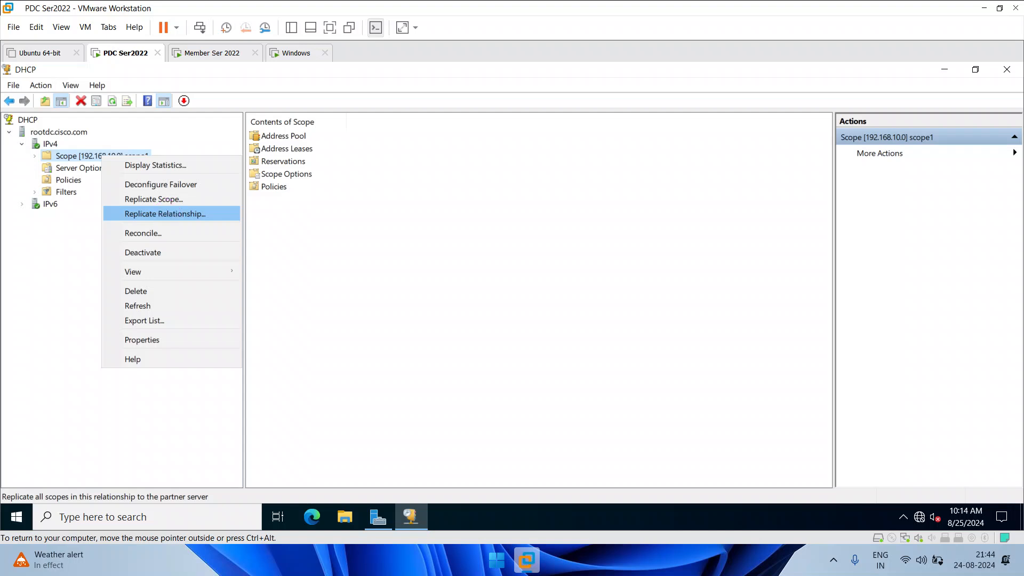
{"action": "left_click", "coordinate": [542, 381]}
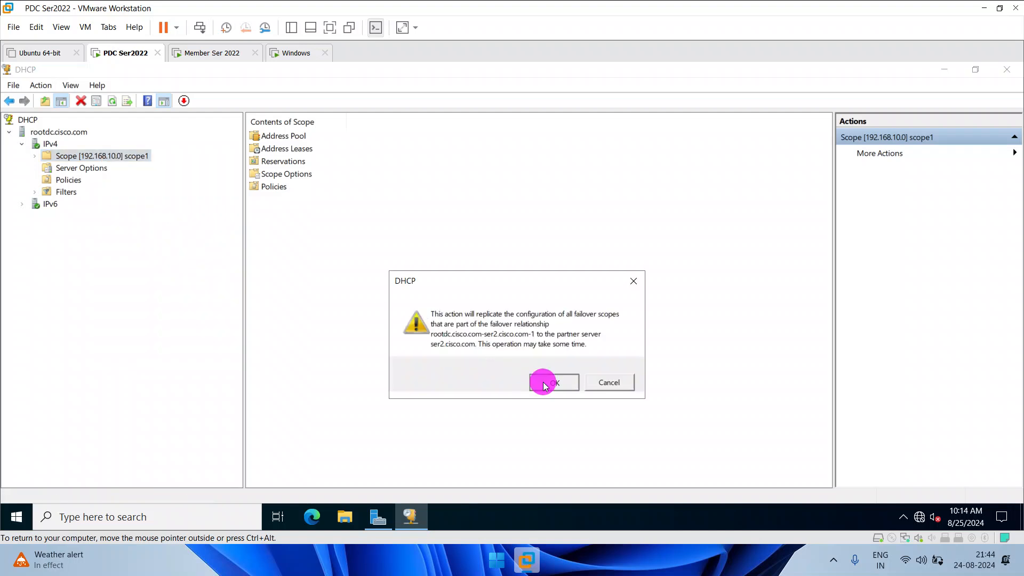
Step: Run the pending relationship replication on Member Ser 2022 and close the replication reports on both servers
{"action": "left_click", "coordinate": [220, 53]}
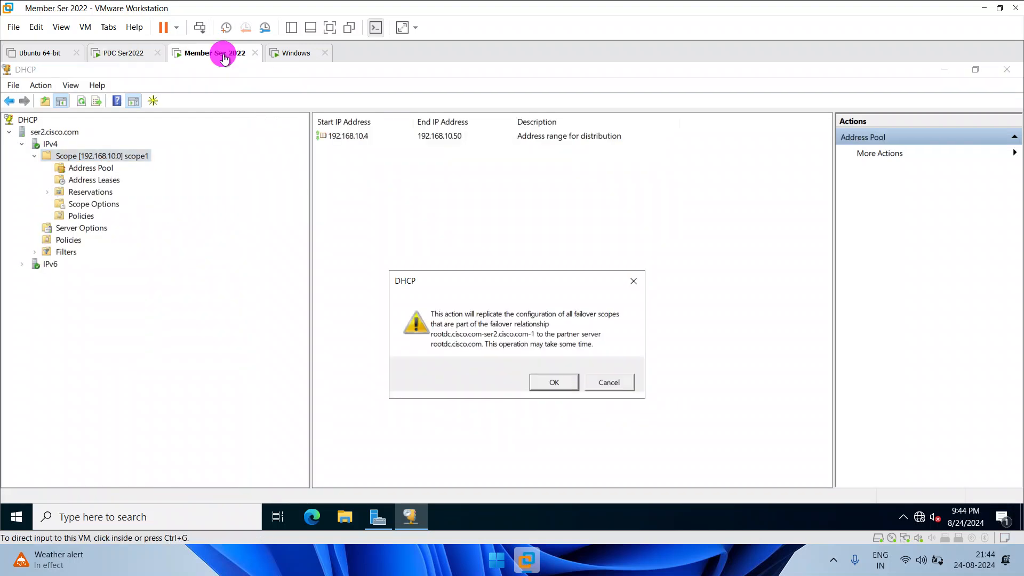
{"action": "left_click", "coordinate": [551, 382]}
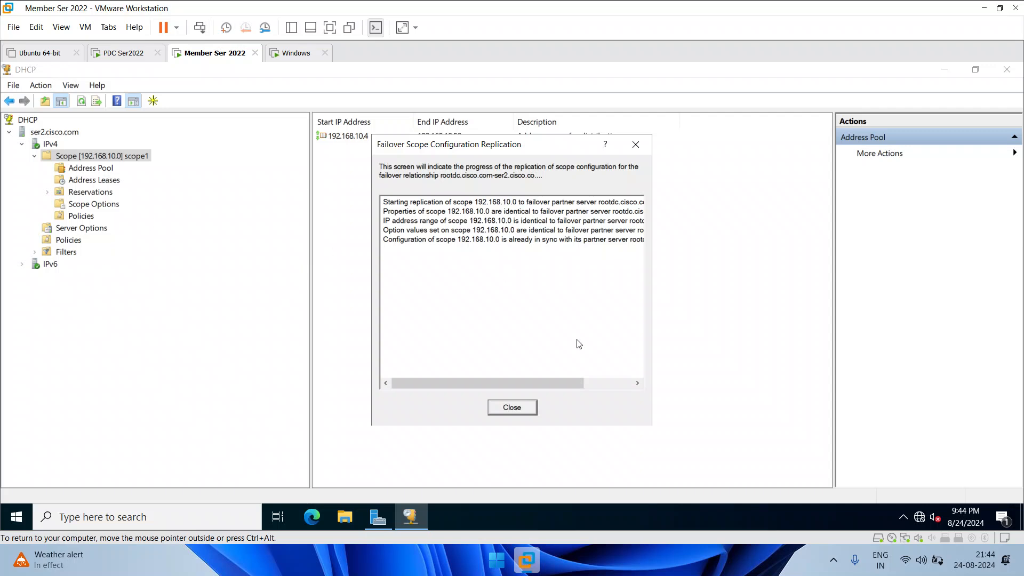
{"action": "left_click", "coordinate": [530, 407]}
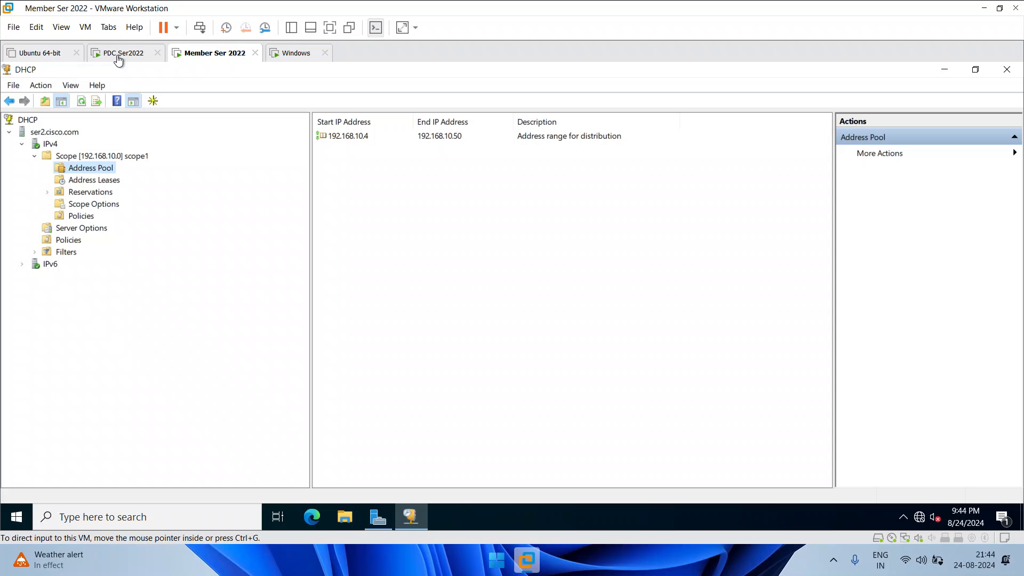
{"action": "left_click", "coordinate": [119, 58]}
{"action": "left_click", "coordinate": [498, 405]}
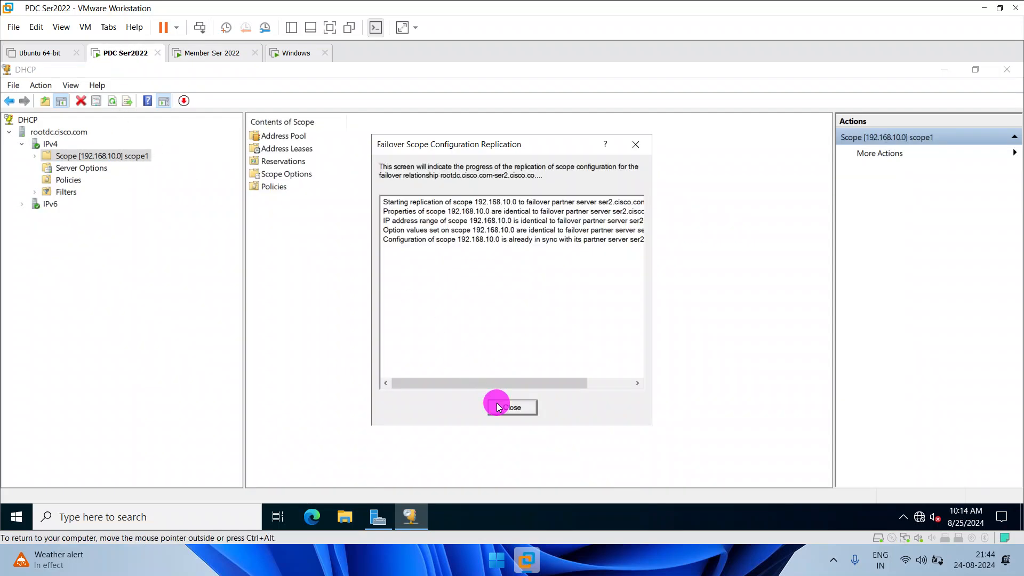
Step: Return to Member Ser 2022, refresh scope1's address pool and compare its DHCP console with the PDC's
{"action": "left_click", "coordinate": [211, 53]}
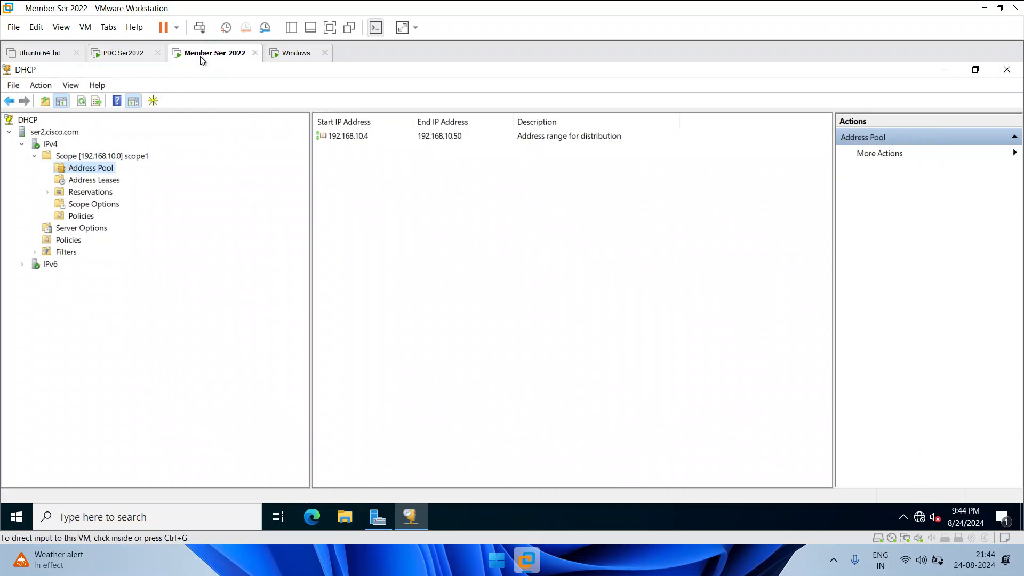
{"action": "left_click", "coordinate": [182, 218]}
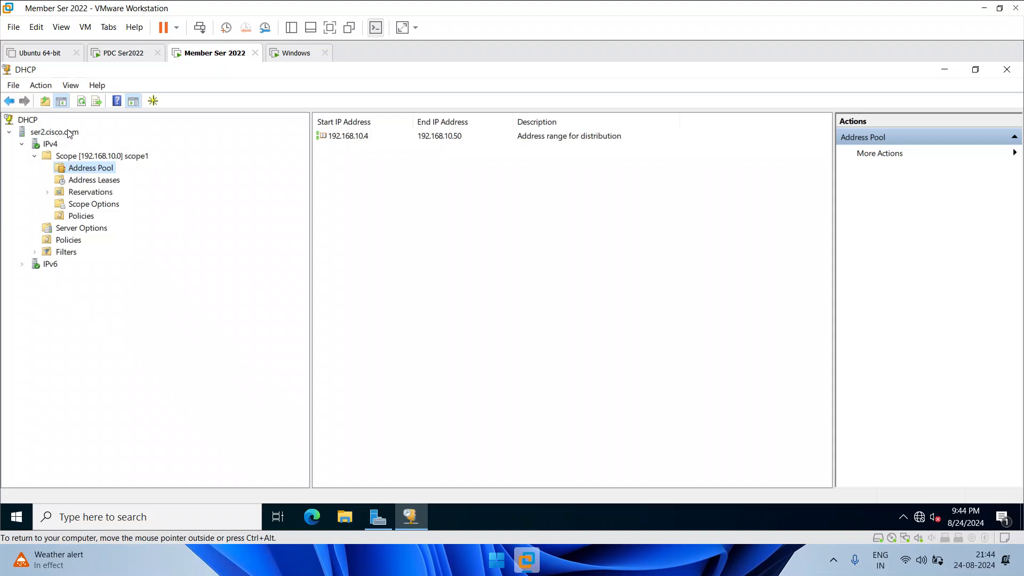
{"action": "right_click", "coordinate": [68, 133]}
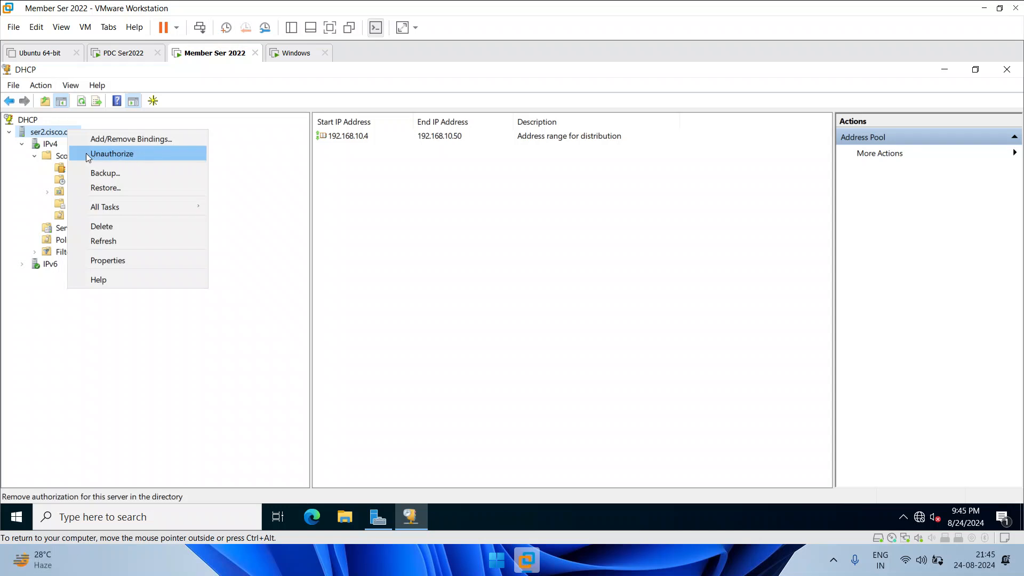
{"action": "left_click", "coordinate": [171, 354]}
{"action": "left_click", "coordinate": [81, 102]}
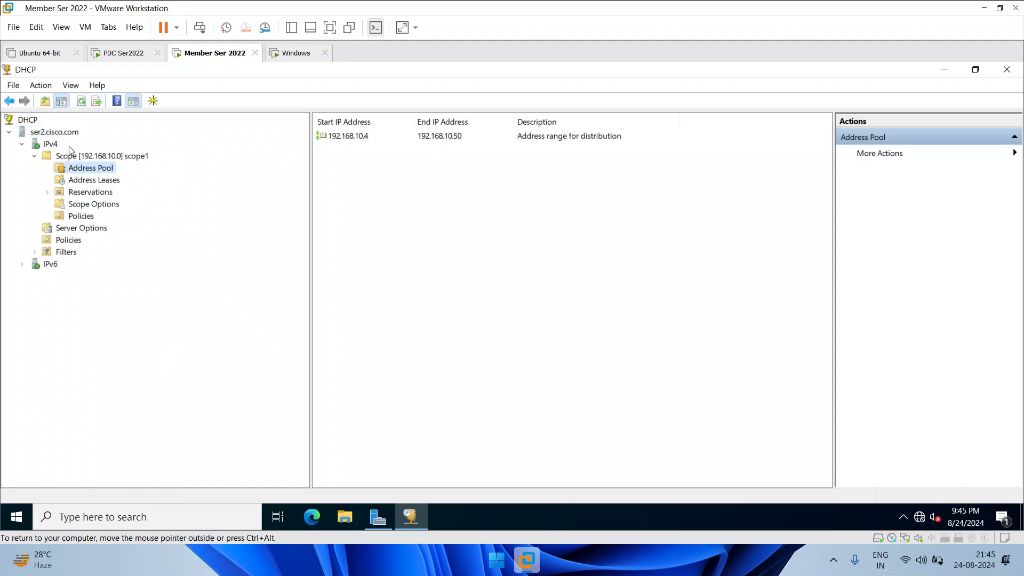
{"action": "left_click", "coordinate": [133, 60]}
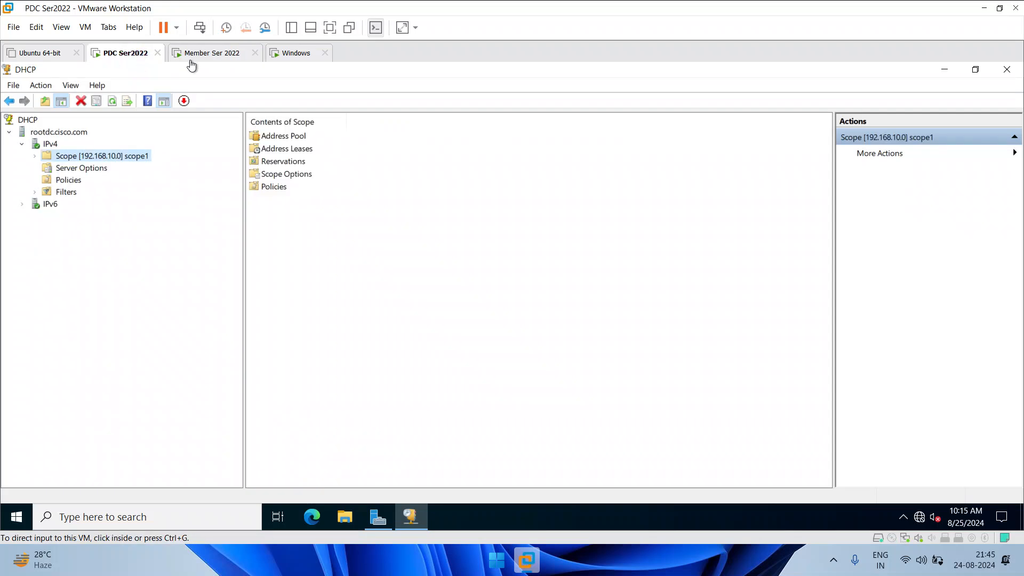
{"action": "left_click", "coordinate": [193, 61]}
{"action": "left_click", "coordinate": [158, 338]}
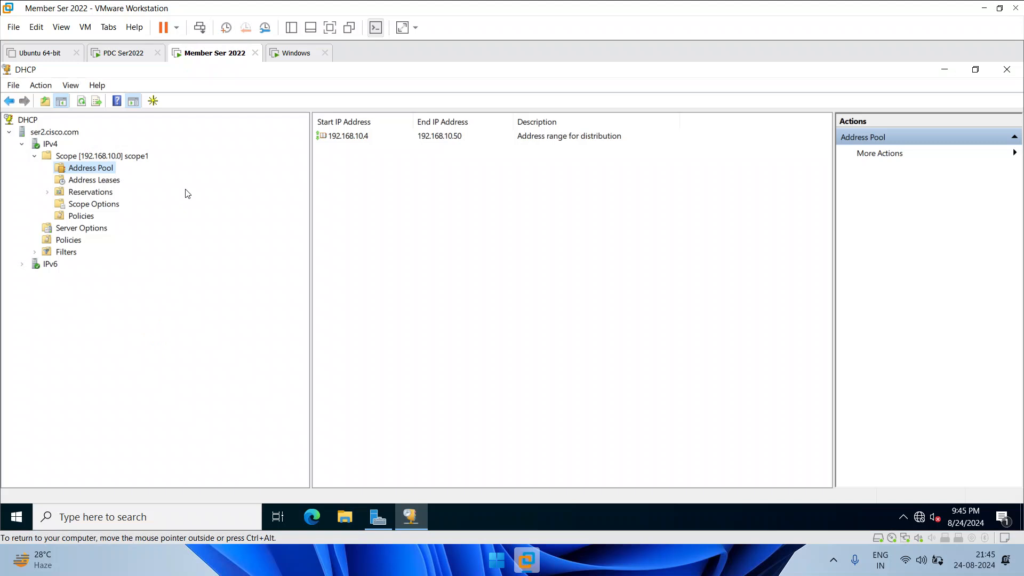
Step: Switch to the Windows client and check the Local Area Connection's Internet Protocol (TCP/IP) properties, then close the connection's properties
{"action": "left_click", "coordinate": [294, 53]}
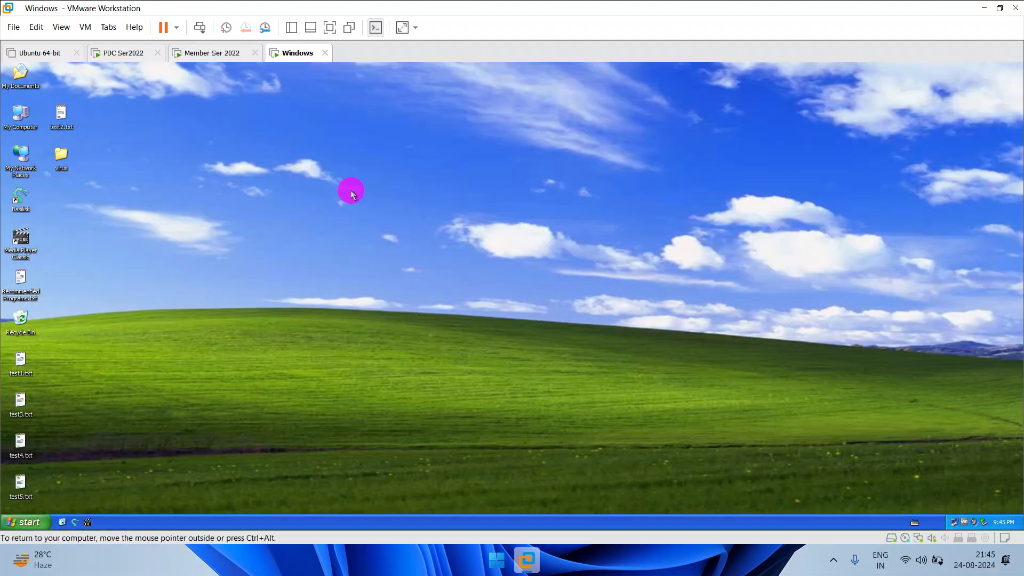
{"action": "right_click", "coordinate": [19, 165]}
{"action": "left_click", "coordinate": [80, 257]}
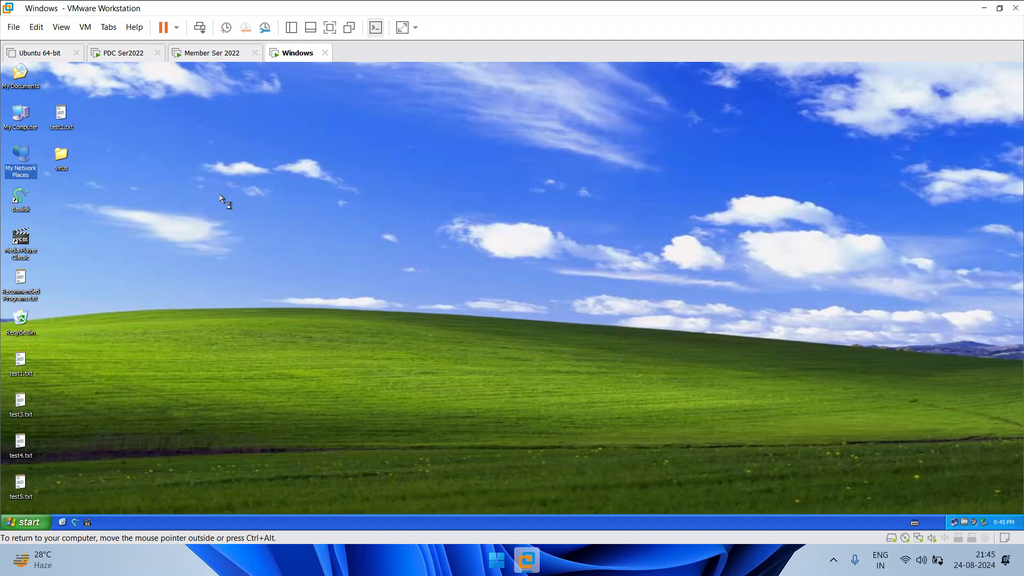
{"action": "right_click", "coordinate": [274, 265]}
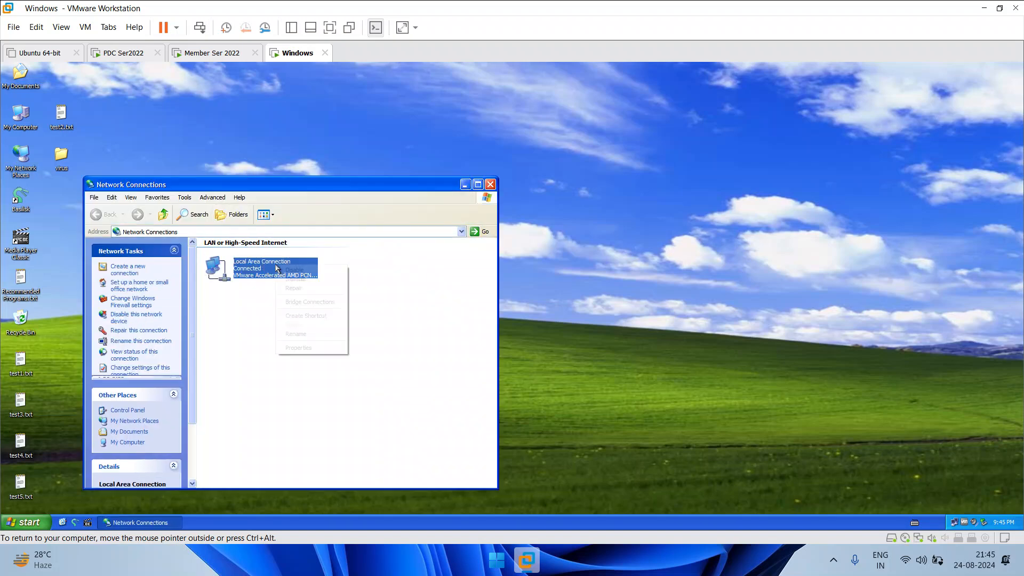
{"action": "left_click", "coordinate": [326, 350]}
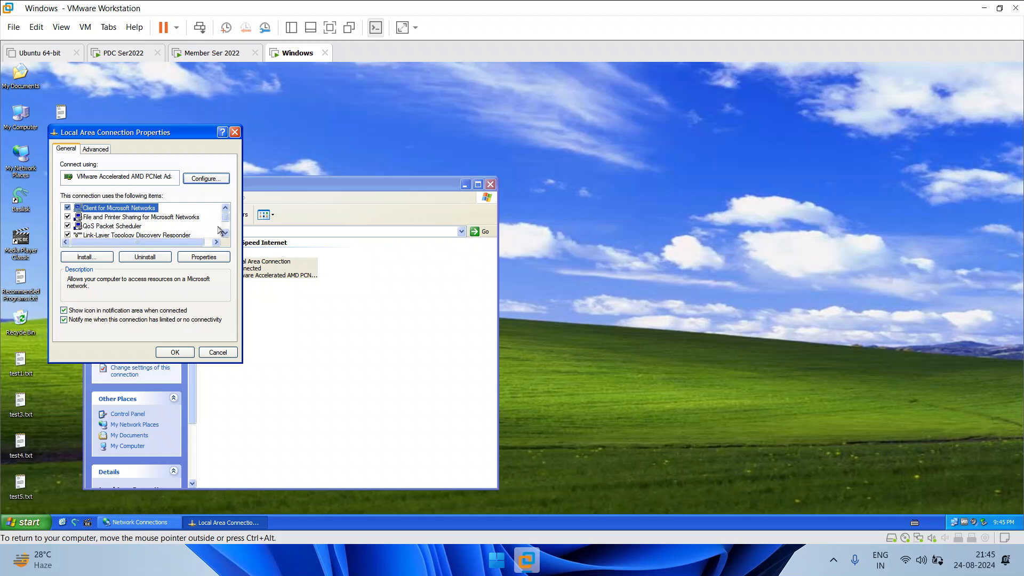
{"action": "left_click", "coordinate": [225, 233]}
{"action": "left_click", "coordinate": [225, 232]}
{"action": "double_click", "coordinate": [142, 226]}
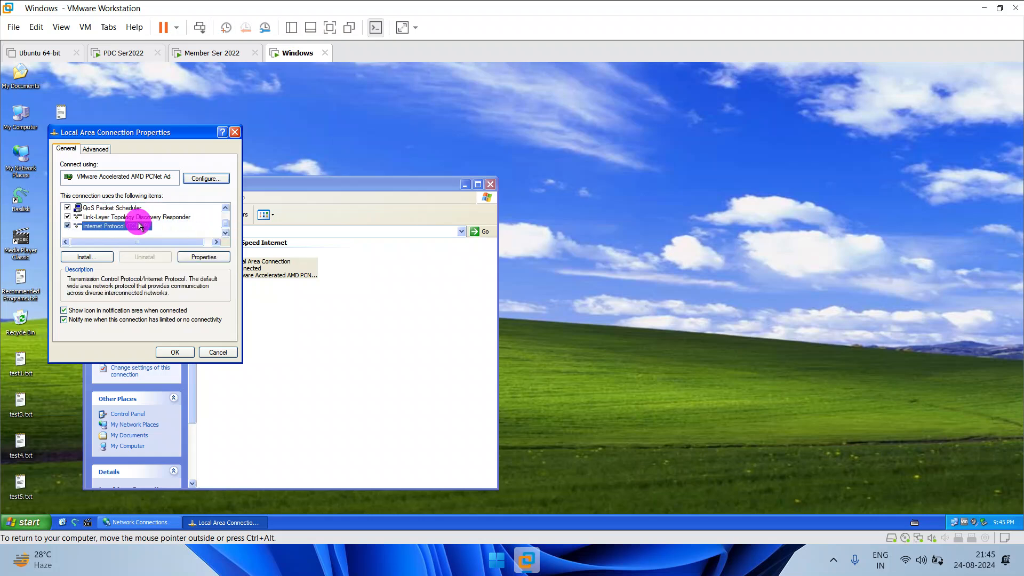
{"action": "left_click", "coordinate": [210, 394]}
{"action": "left_click", "coordinate": [175, 351]}
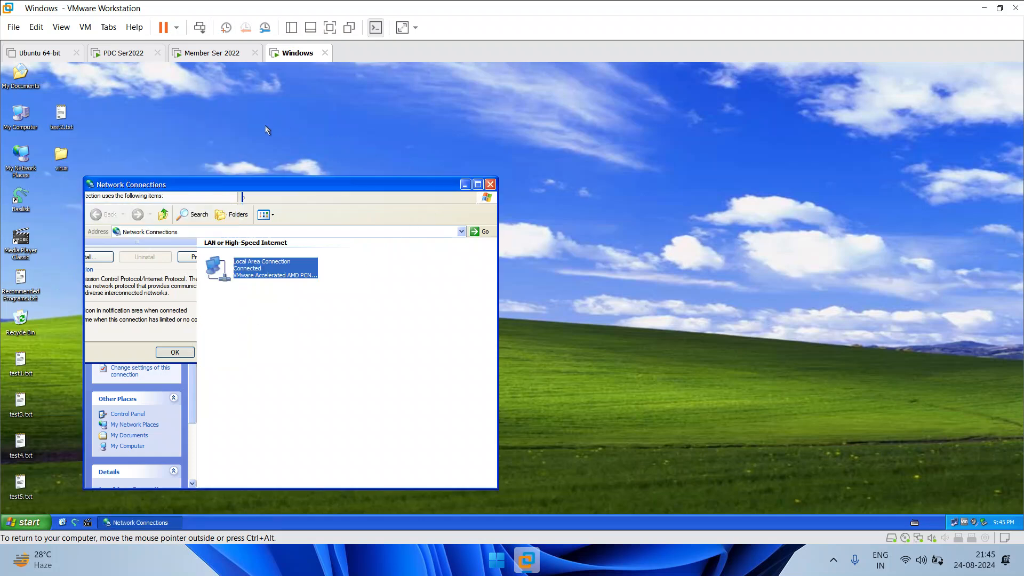
{"action": "left_click", "coordinate": [559, 176]}
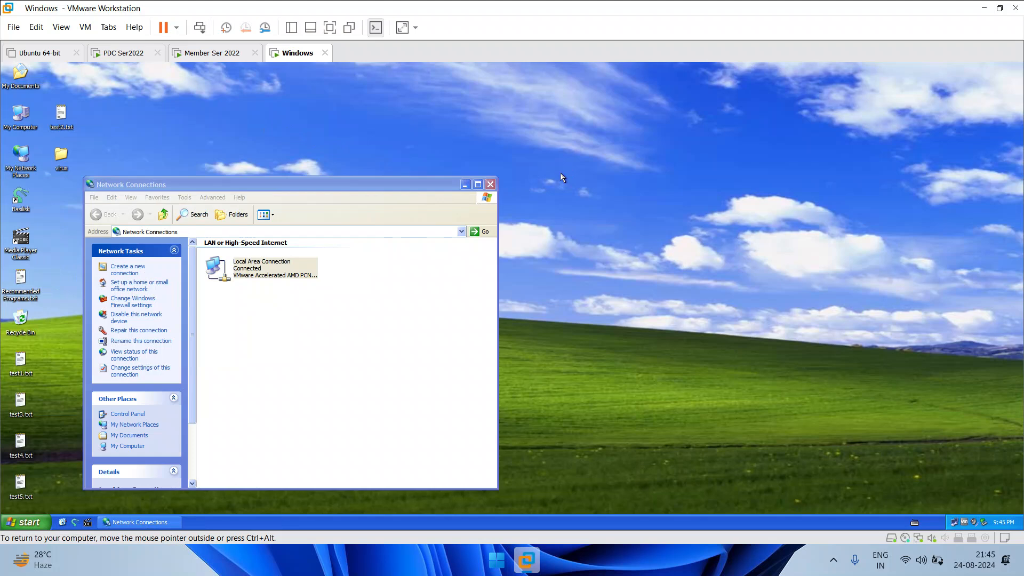
Step: Open a Command Prompt on the Windows client and release its IP address with ipconfig /release
{"action": "key", "text": "super+r"}
{"action": "type", "text": "cmd"}
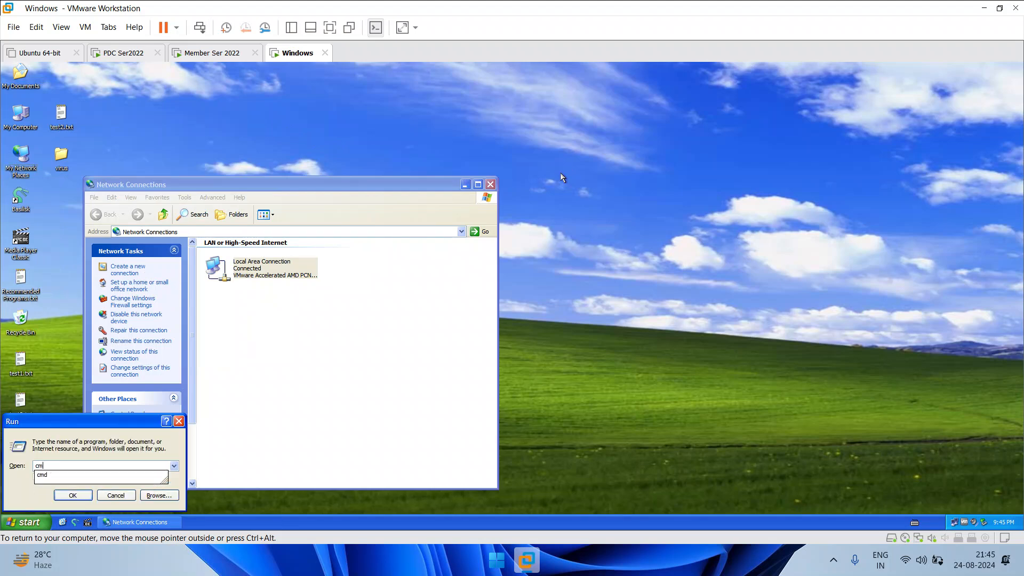
{"action": "key", "text": "Return"}
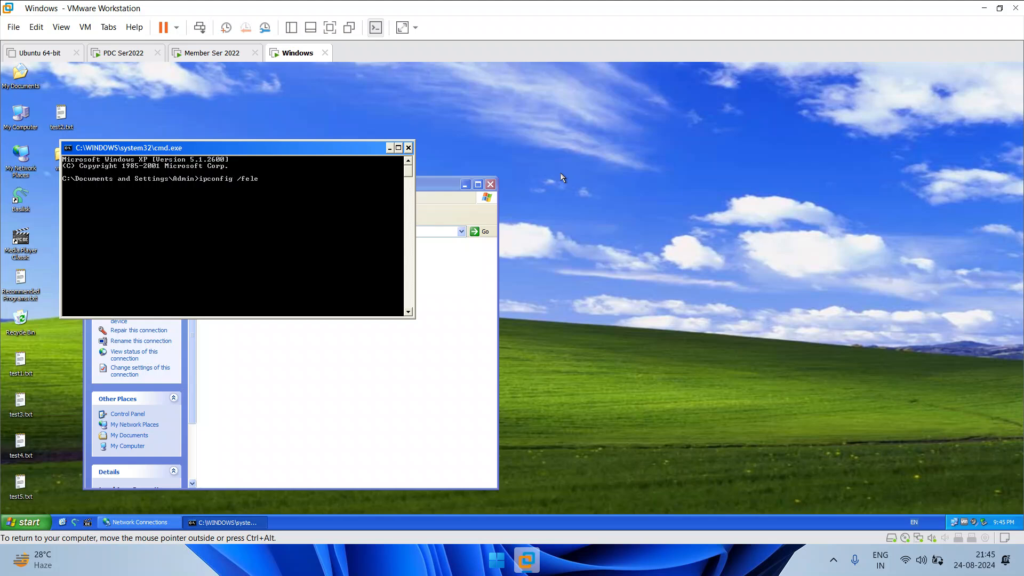
{"action": "type", "text": "ipconfig /feleas"}
{"action": "key", "text": "Return"}
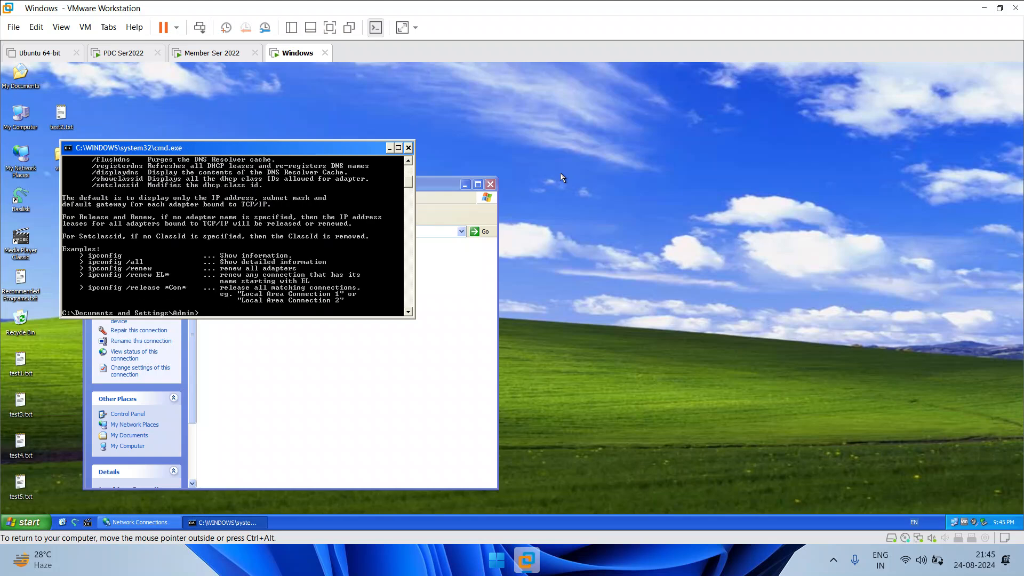
{"action": "key", "text": "Up"}
{"action": "key", "text": "Return"}
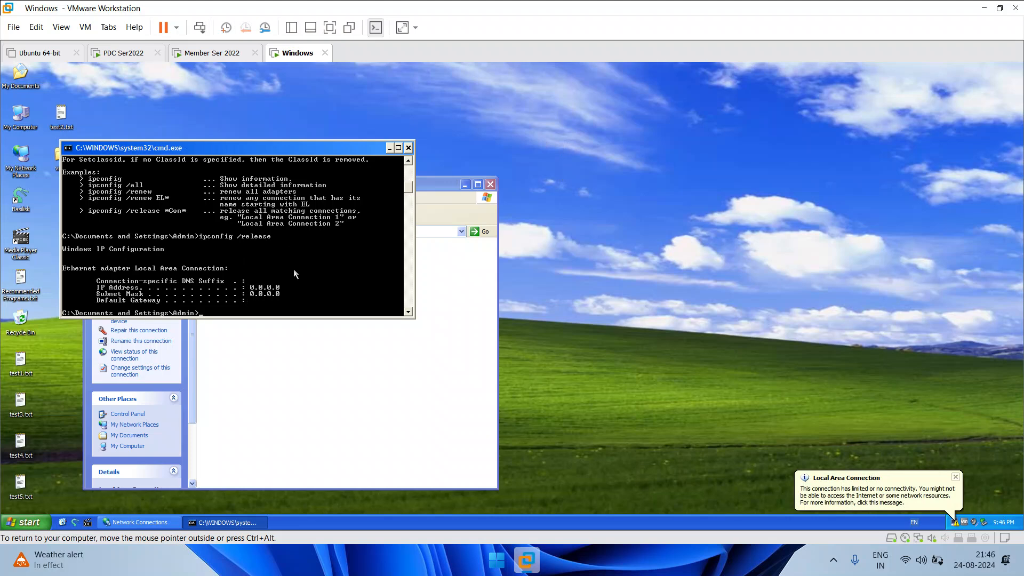
Step: Request a new IP address with ipconfig /renew and move the Command Prompt clear of the Network Connections window
{"action": "key", "text": "Up"}
{"action": "key", "text": "BackSpace"}
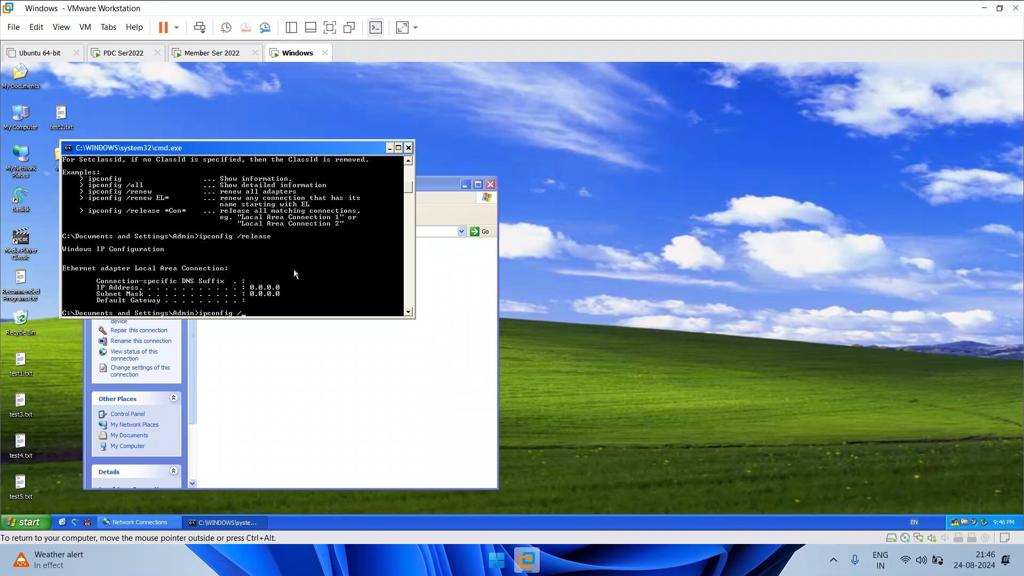
{"action": "type", "text": "re"}
{"action": "key", "text": "Return"}
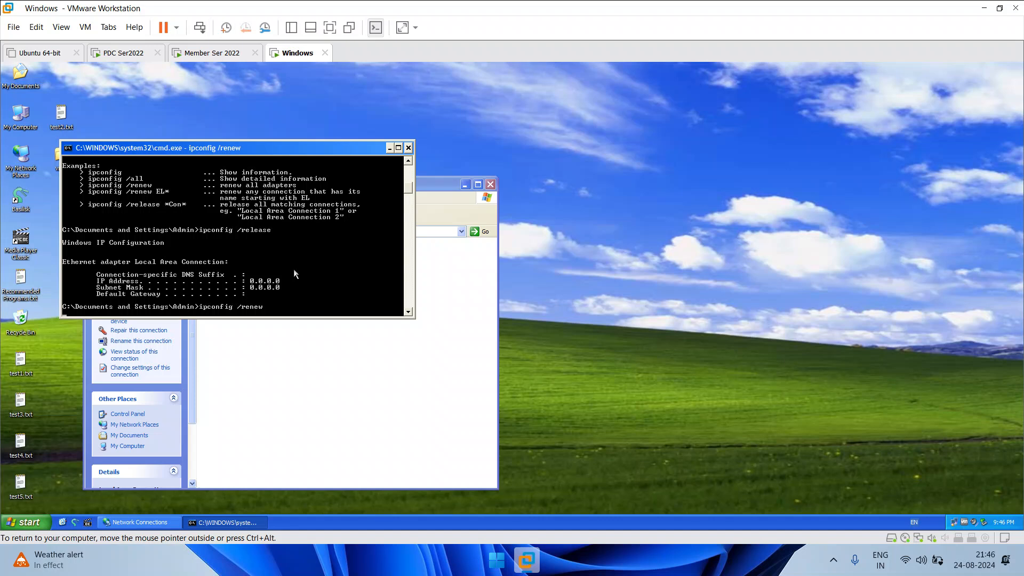
{"action": "left_click_drag", "start_coordinate": [275, 148], "coordinate": [726, 143]}
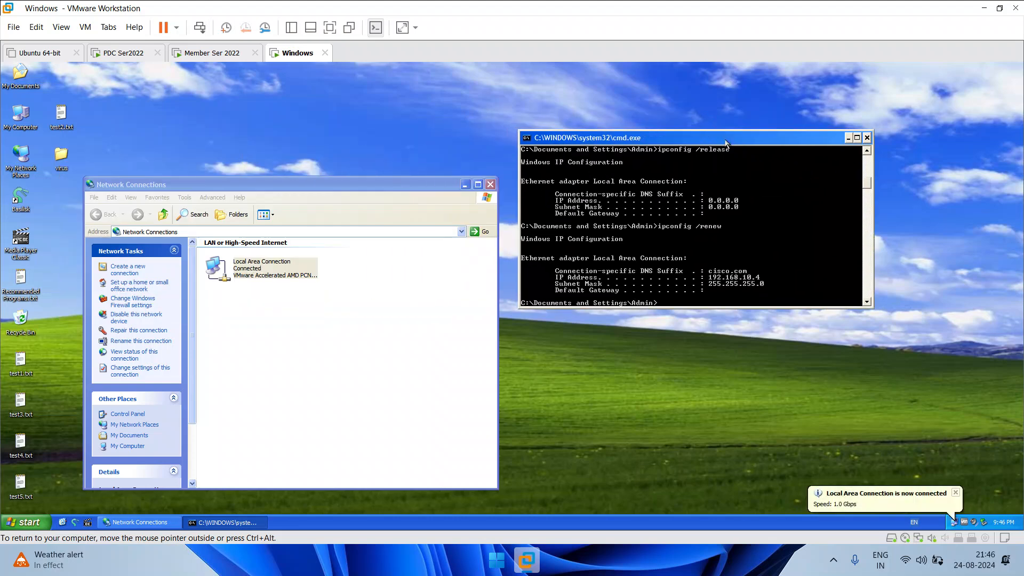
{"action": "left_click", "coordinate": [733, 278]}
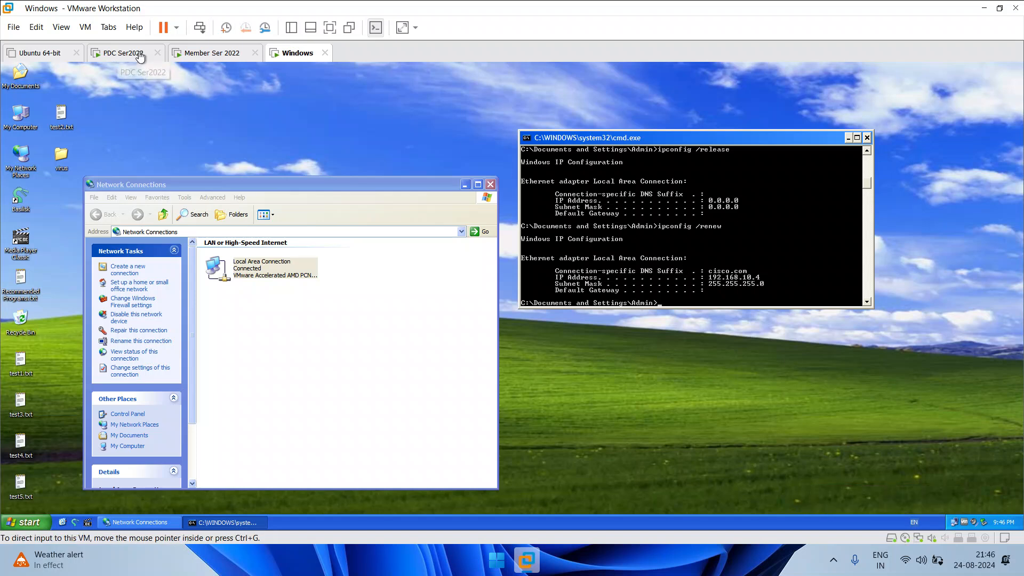
Step: Open the Local Area Connection's status details and check which DHCP server issued the client's lease
{"action": "left_click", "coordinate": [362, 373]}
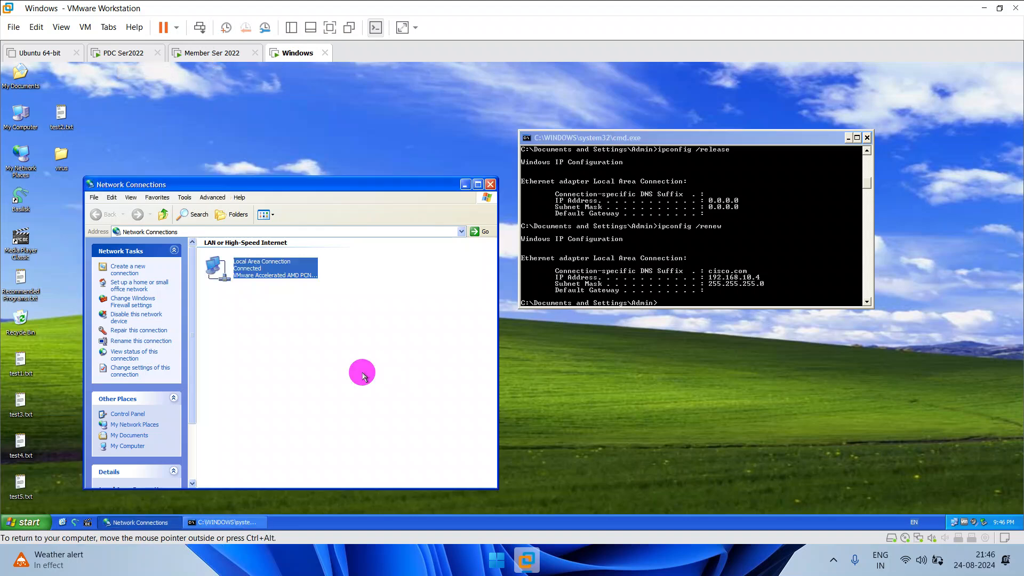
{"action": "right_click", "coordinate": [274, 277]}
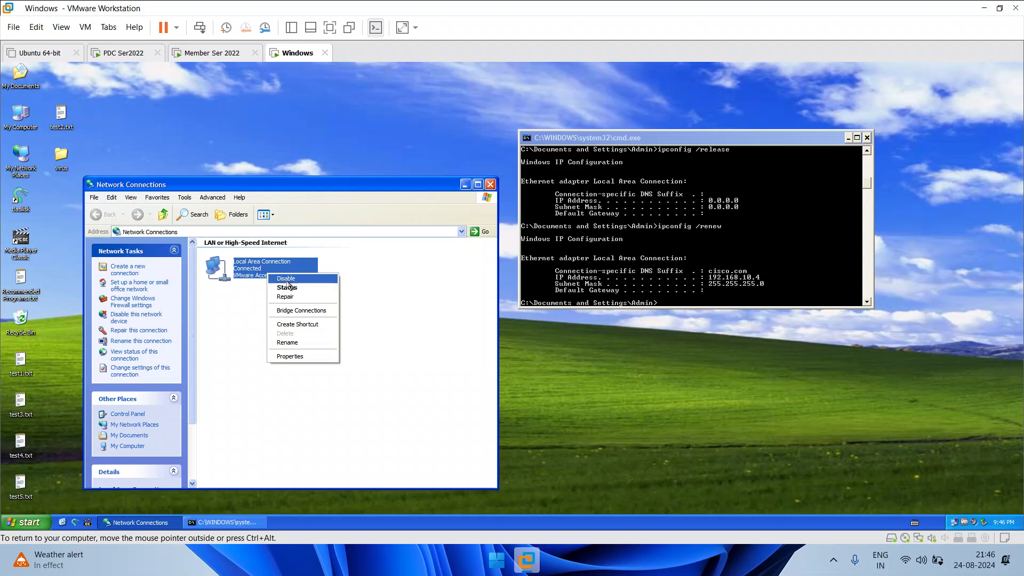
{"action": "left_click", "coordinate": [287, 288]}
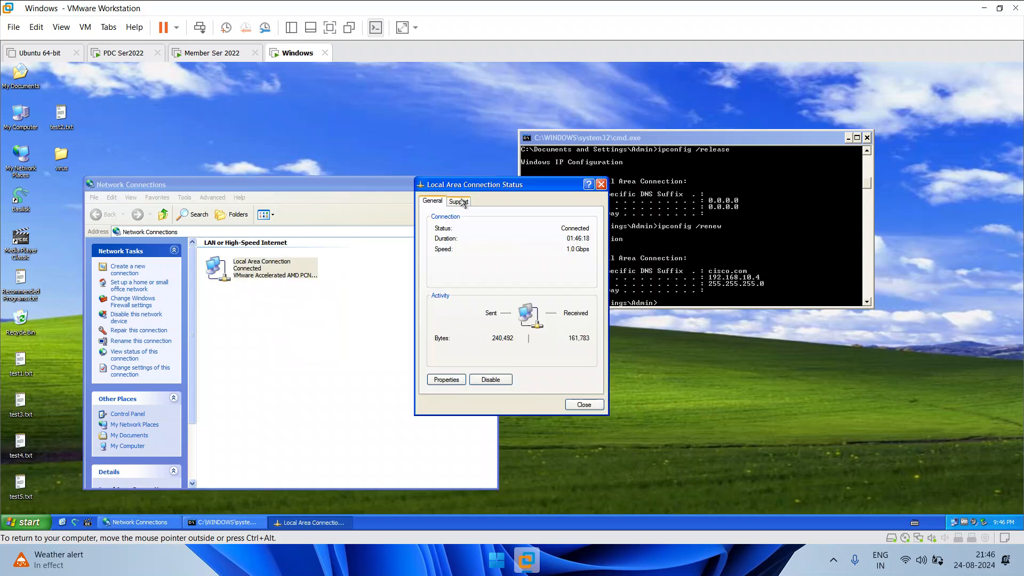
{"action": "left_click", "coordinate": [459, 201]}
{"action": "left_click", "coordinate": [483, 284]}
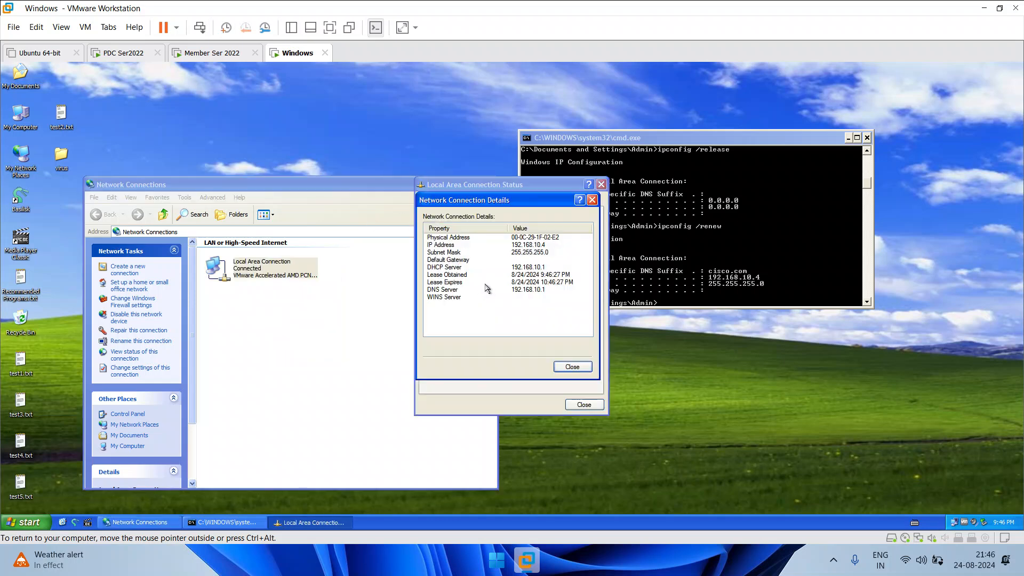
{"action": "left_click", "coordinate": [463, 267]}
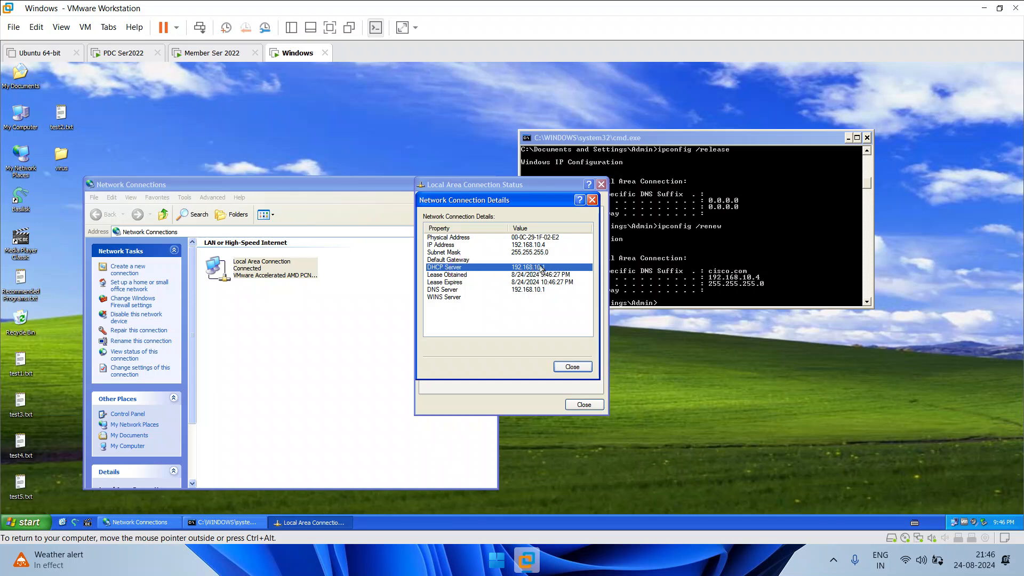
Step: Switch to PDC Ser2022, check its IPv4 address with ipconfig in a Command Prompt, and close the prompt
{"action": "left_click", "coordinate": [125, 53]}
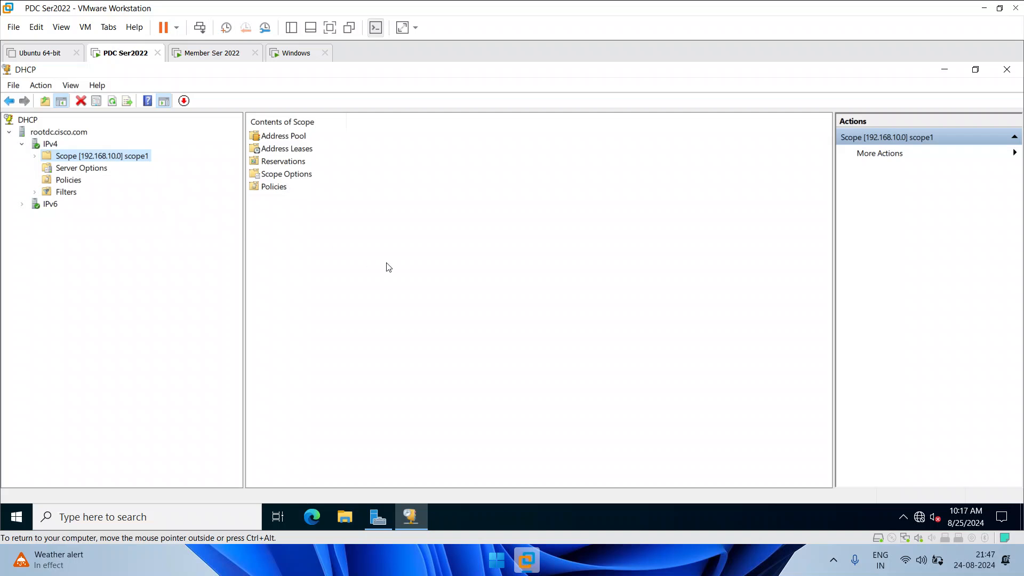
{"action": "key", "text": "super+r"}
{"action": "type", "text": "cmd"}
{"action": "key", "text": "Return"}
{"action": "type", "text": "i"}
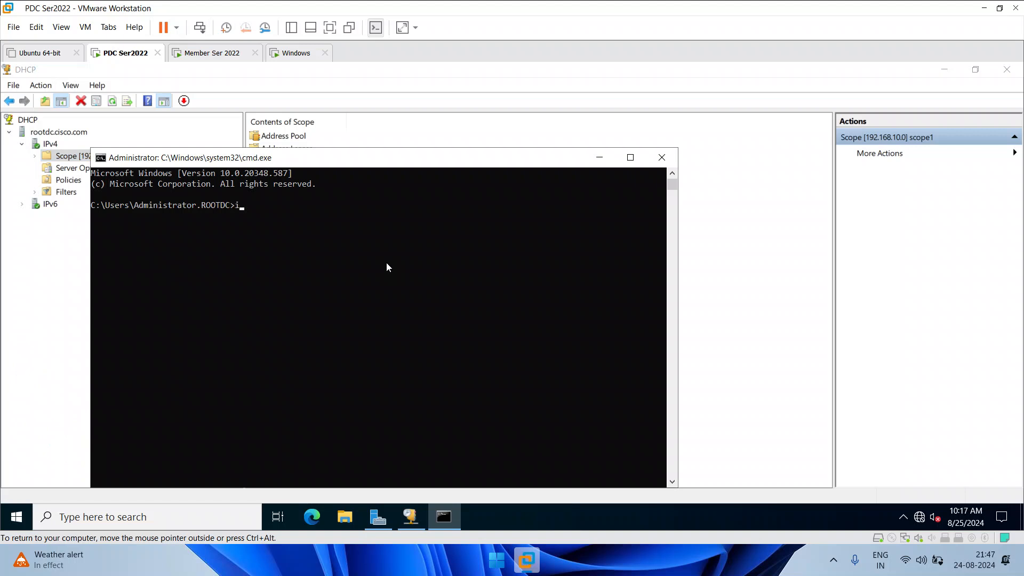
{"action": "type", "text": "pconfig"}
{"action": "key", "text": "Return"}
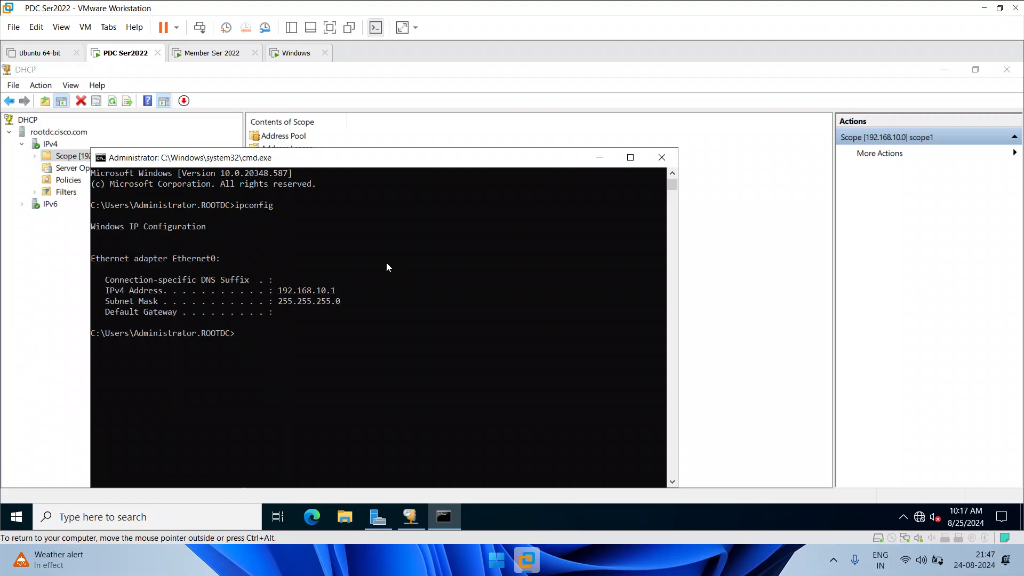
{"action": "left_click", "coordinate": [299, 291]}
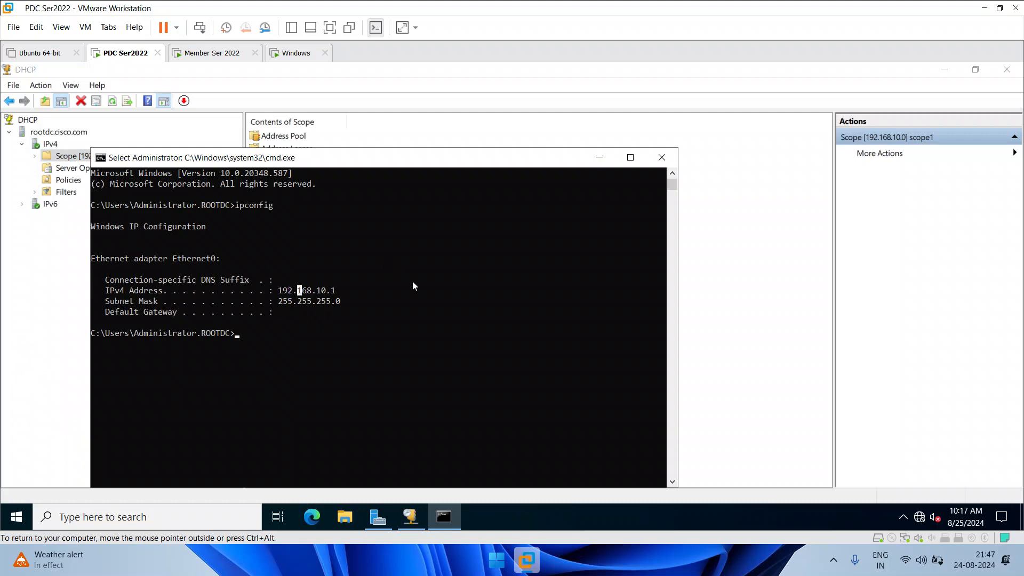
{"action": "left_click", "coordinate": [662, 157]}
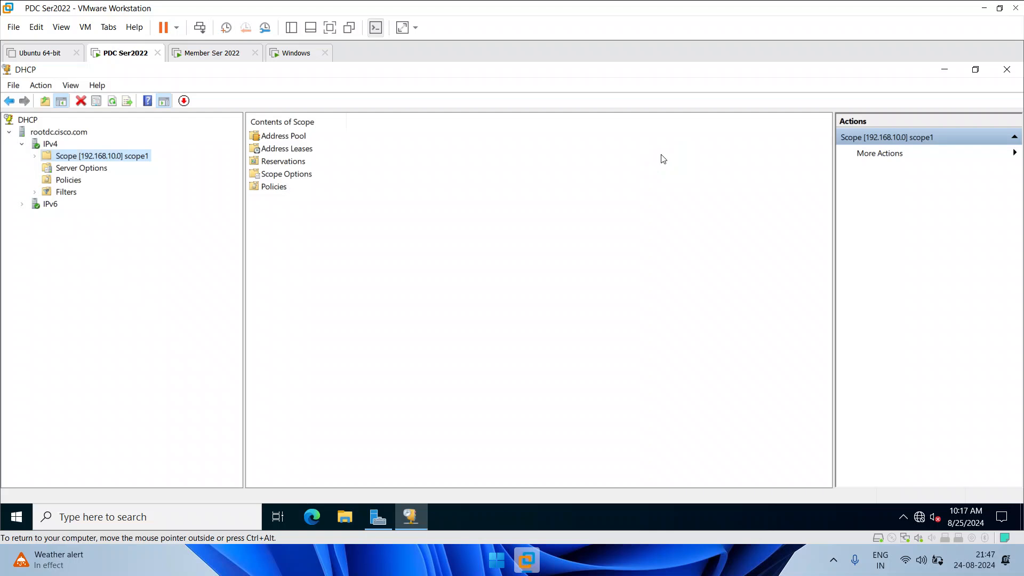
Step: Suspend the PDC Ser2022 guest and switch to the Member Ser 2022 machine
{"action": "right_click", "coordinate": [139, 56]}
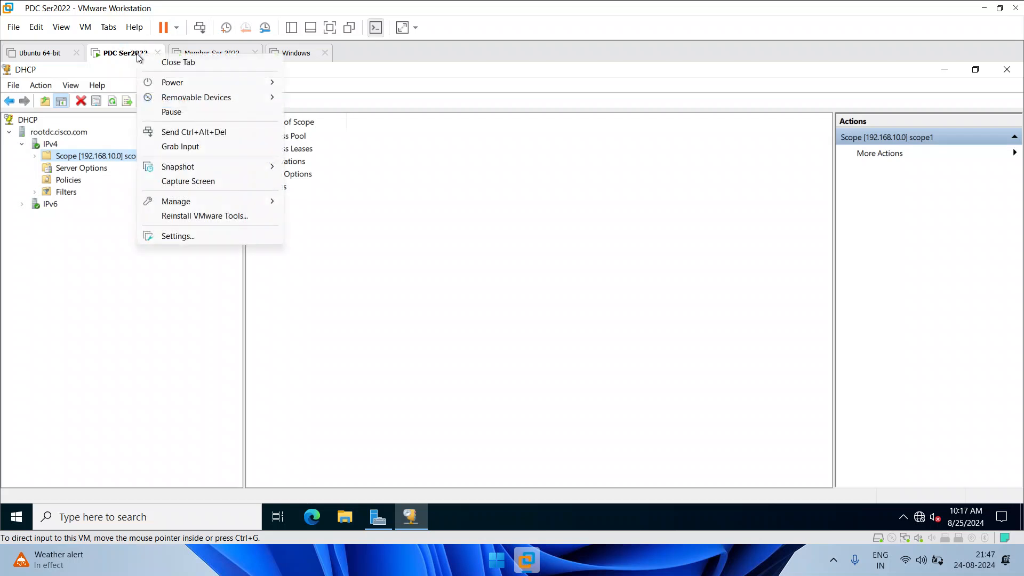
{"action": "mouse_move", "coordinate": [194, 81]}
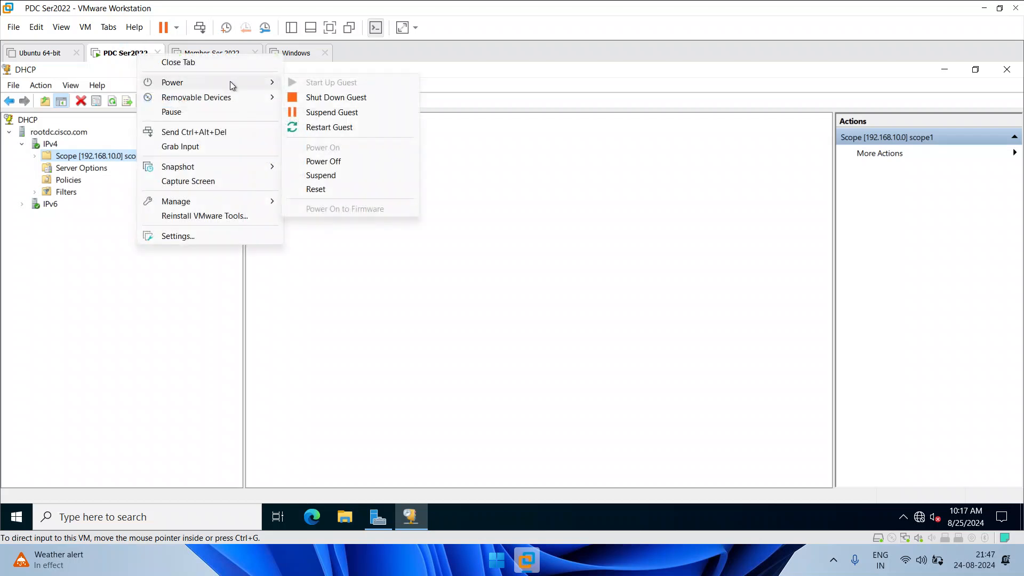
{"action": "left_click", "coordinate": [345, 112]}
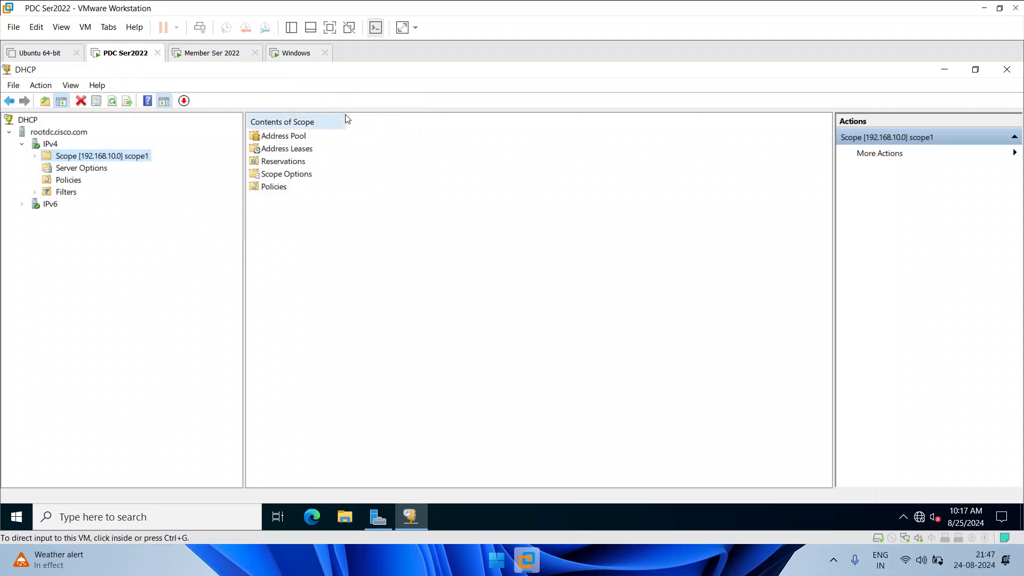
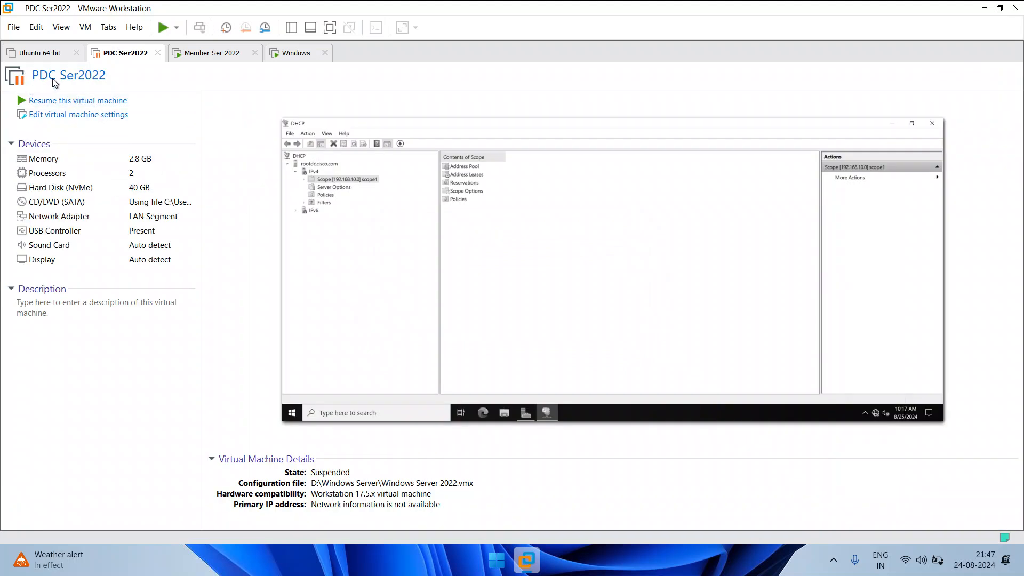
{"action": "left_click", "coordinate": [223, 56]}
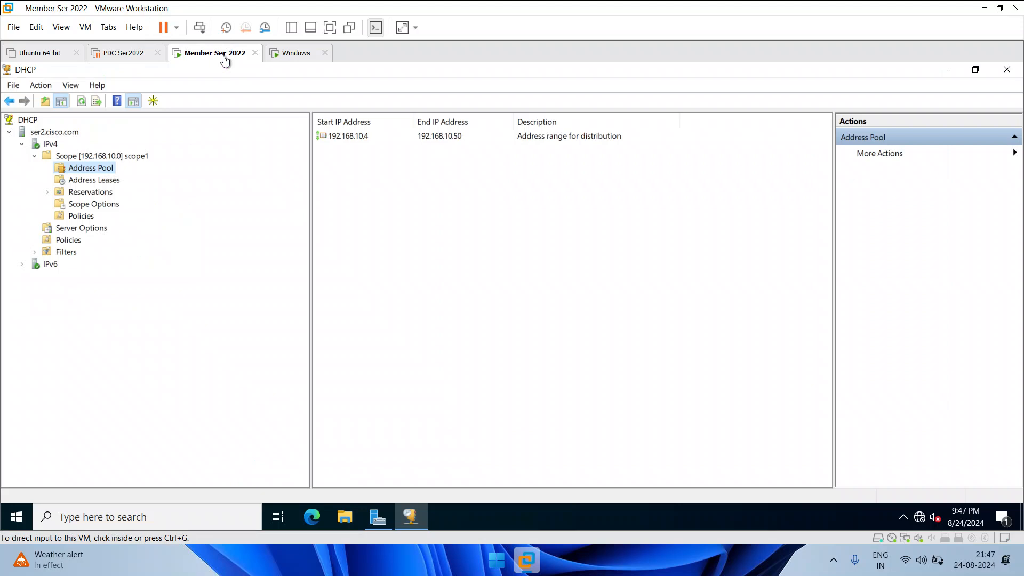
Step: Return to the Windows client, close the connection details and status windows, and release the IP address again with ipconfig /release
{"action": "left_click", "coordinate": [296, 53]}
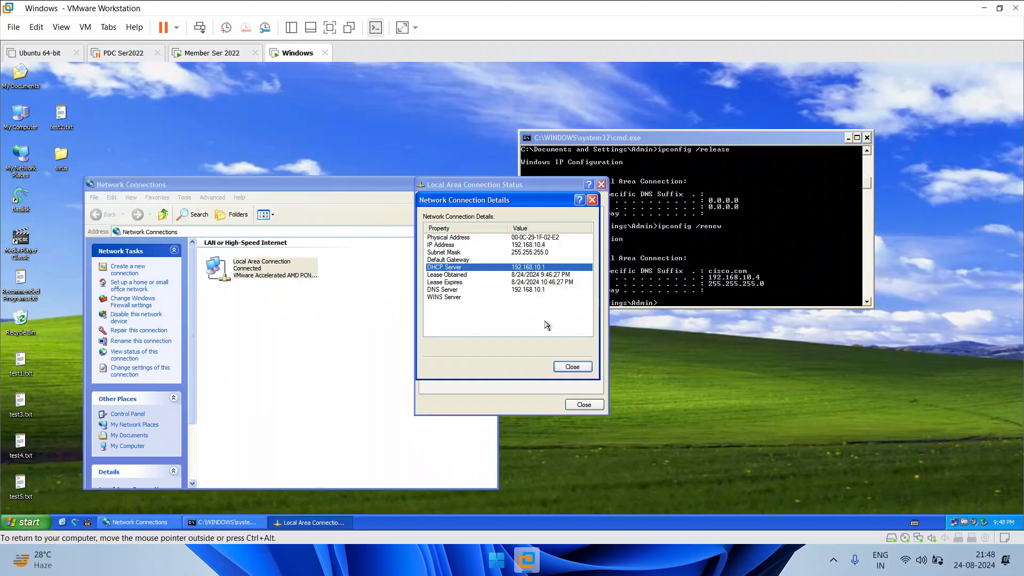
{"action": "left_click", "coordinate": [572, 366]}
{"action": "left_click", "coordinate": [584, 405]}
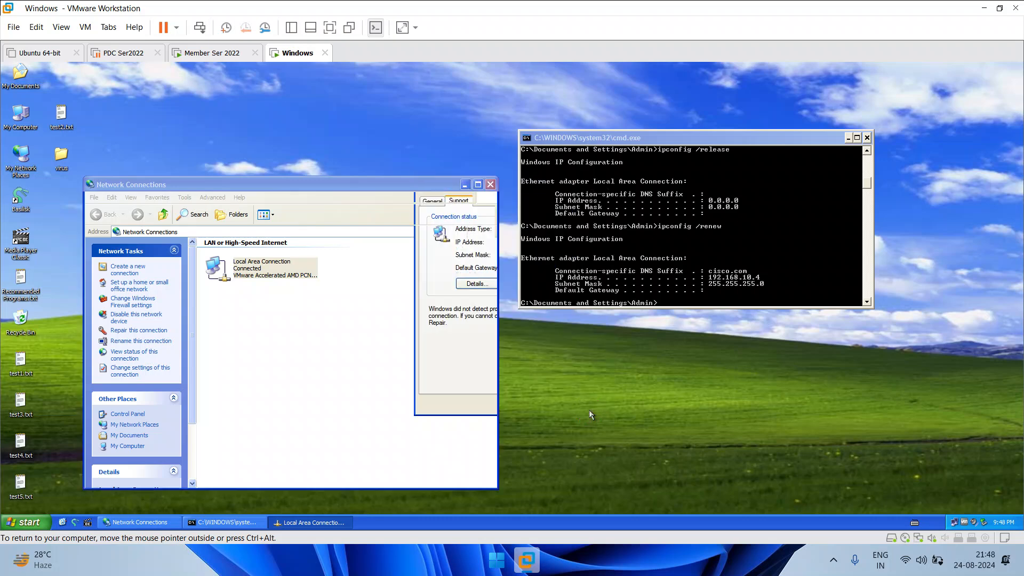
{"action": "left_click", "coordinate": [681, 289]}
{"action": "key", "text": "Up"}
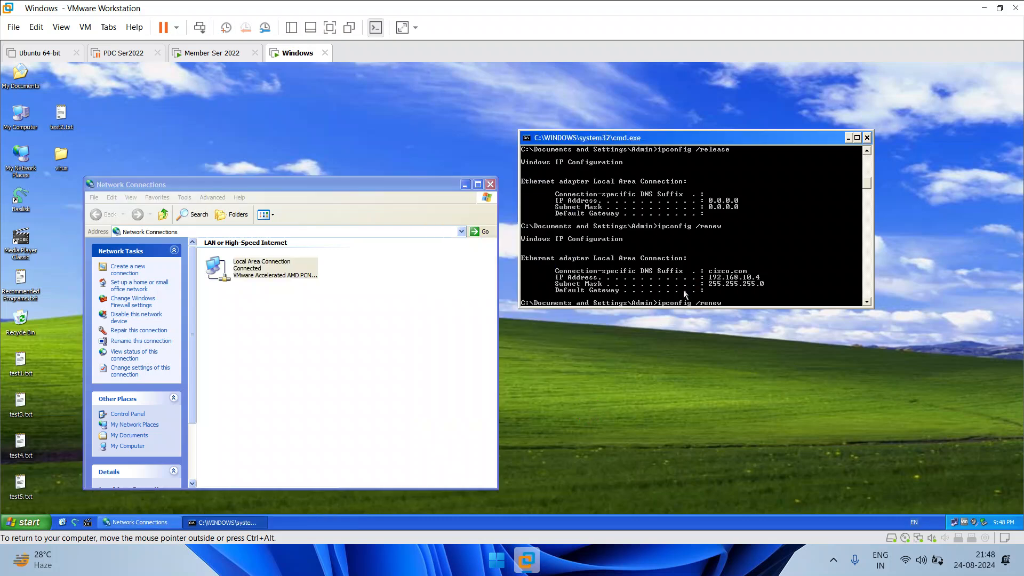
{"action": "key", "text": "Up"}
{"action": "key", "text": "Return"}
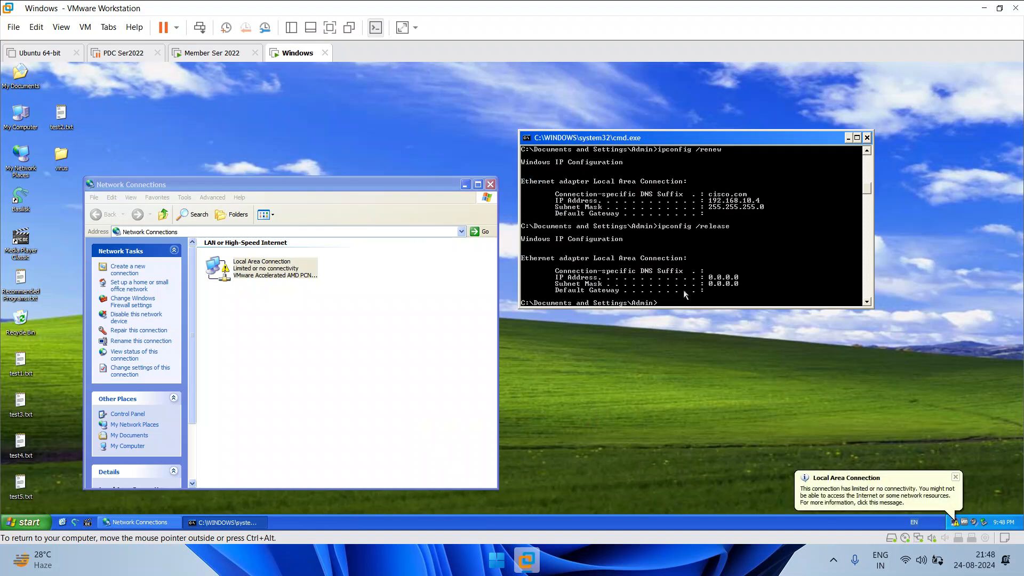
Step: Run ipconfig /renew on the client with the PDC suspended and make the Command Prompt window taller
{"action": "key", "text": "Up"}
{"action": "key", "text": "Up"}
{"action": "left_click", "coordinate": [733, 312]}
{"action": "left_click_drag", "start_coordinate": [733, 312], "coordinate": [764, 460]}
{"action": "key", "text": "Return"}
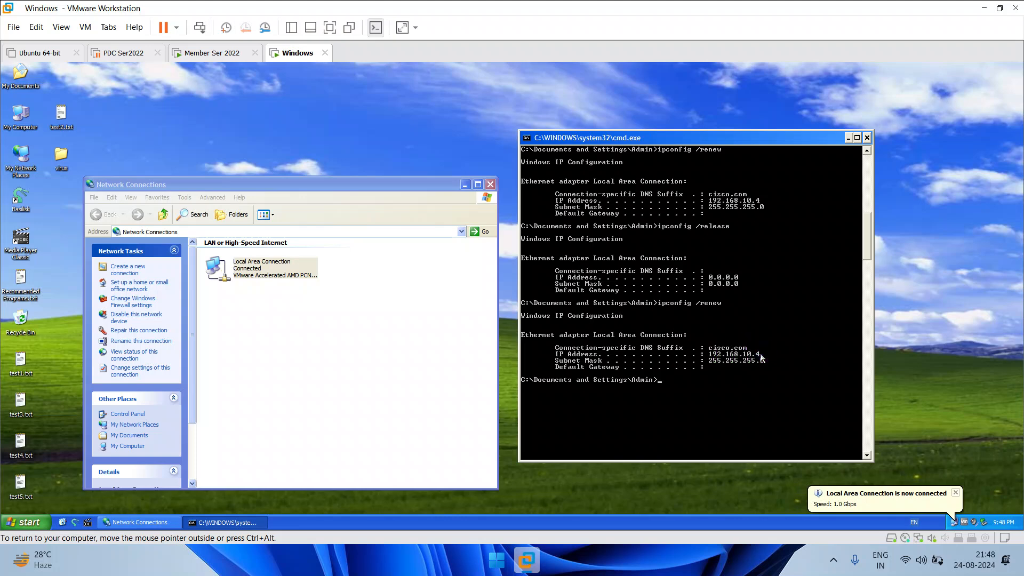
Step: Check which DHCP server issued the lease in the Local Area Connection's network details, and close the details and status windows
{"action": "right_click", "coordinate": [252, 266]}
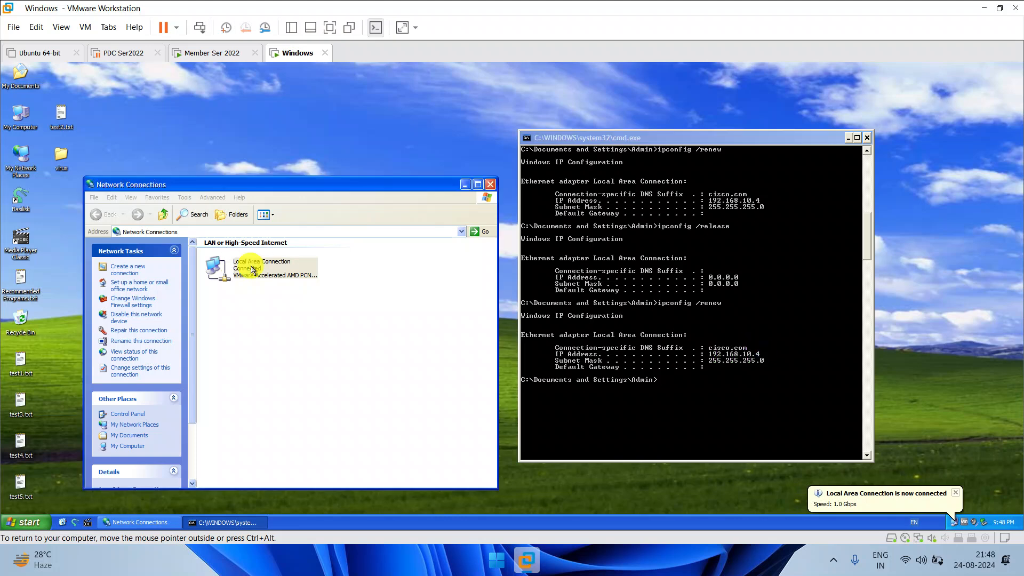
{"action": "left_click", "coordinate": [294, 282]}
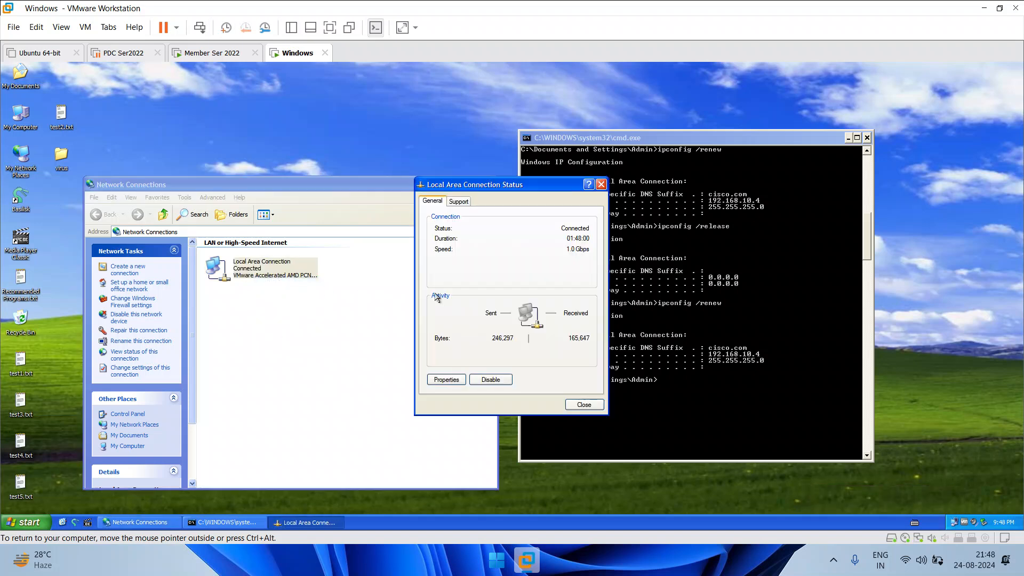
{"action": "left_click", "coordinate": [459, 206]}
{"action": "left_click", "coordinate": [480, 283]}
{"action": "left_click", "coordinate": [531, 268]}
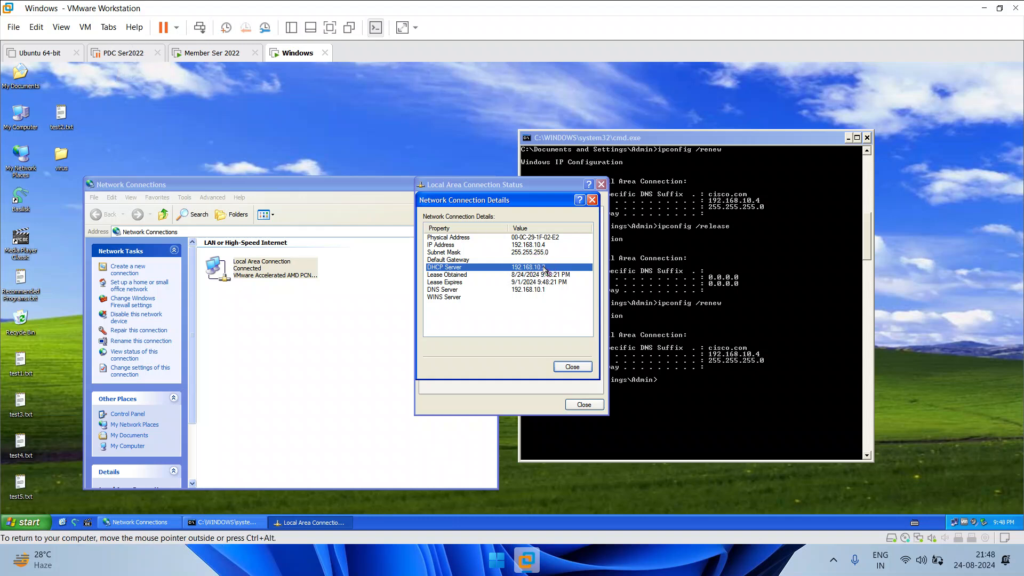
{"action": "left_click", "coordinate": [572, 367]}
{"action": "left_click", "coordinate": [583, 405]}
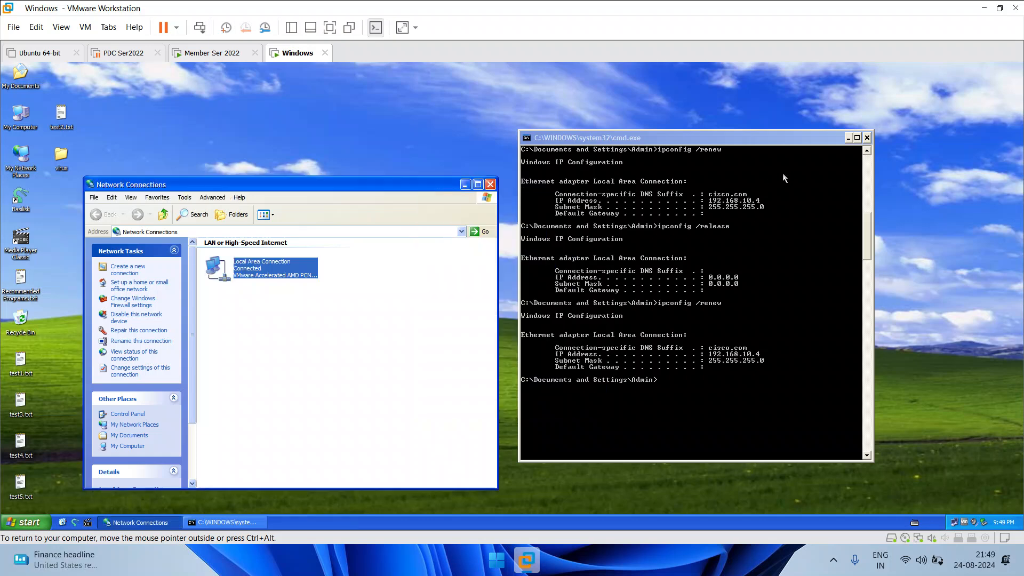
Step: Close the Command Prompt and Network Connections on the client, and the DHCP console and Server Manager on Member Ser 2022
{"action": "left_click", "coordinate": [868, 138]}
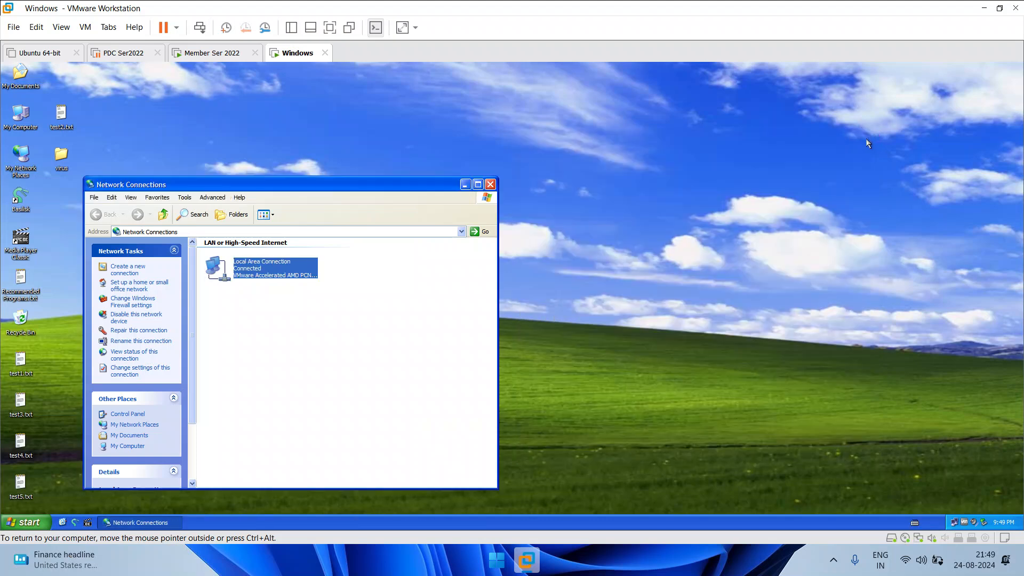
{"action": "left_click", "coordinate": [490, 185]}
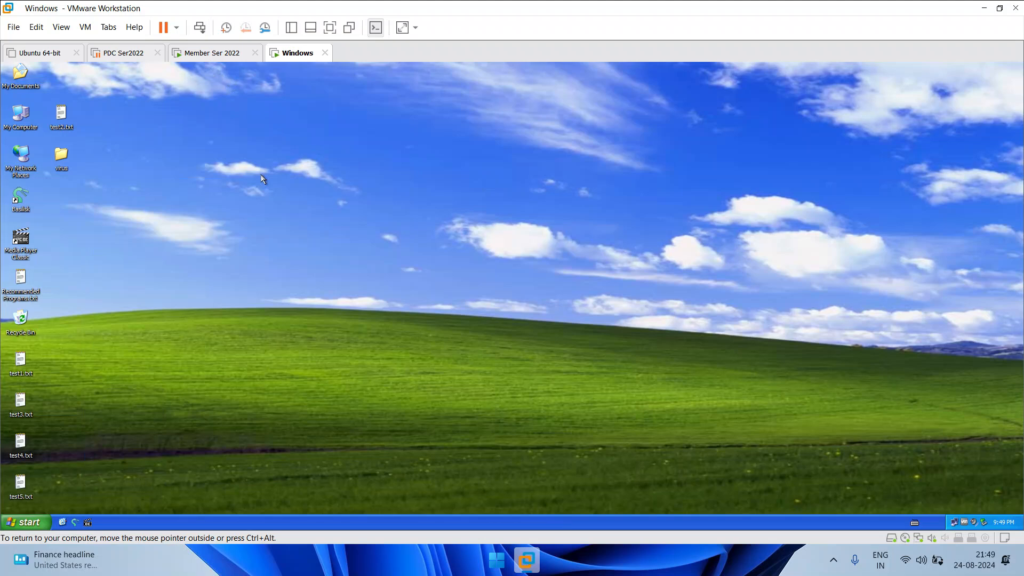
{"action": "left_click", "coordinate": [215, 55]}
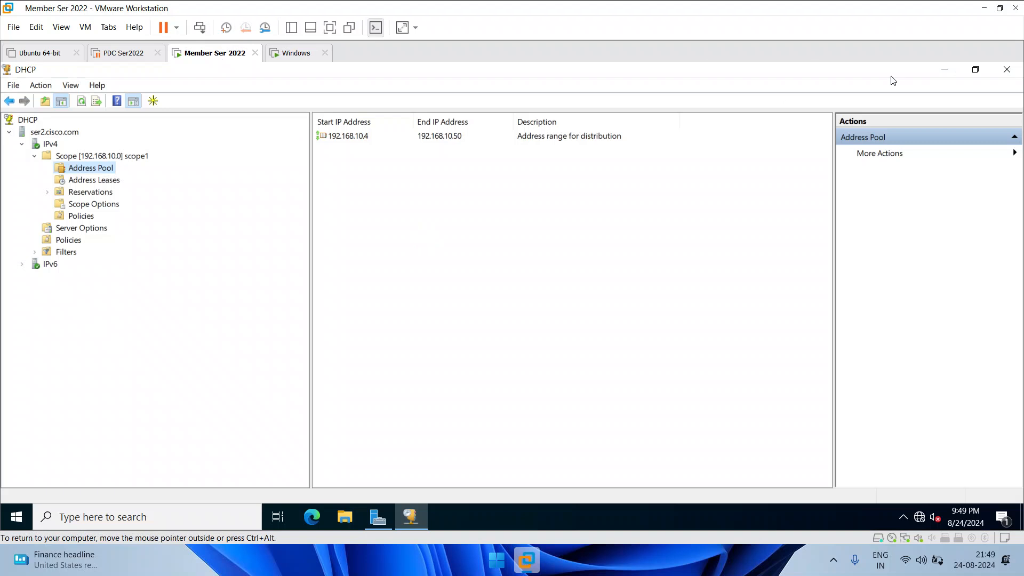
{"action": "left_click", "coordinate": [1007, 70]}
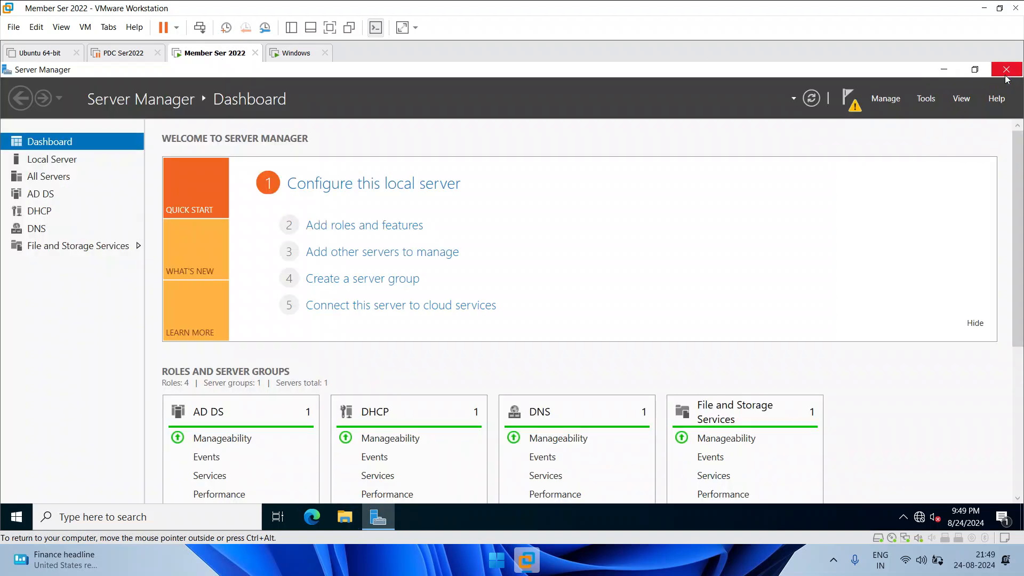
{"action": "left_click", "coordinate": [1007, 74]}
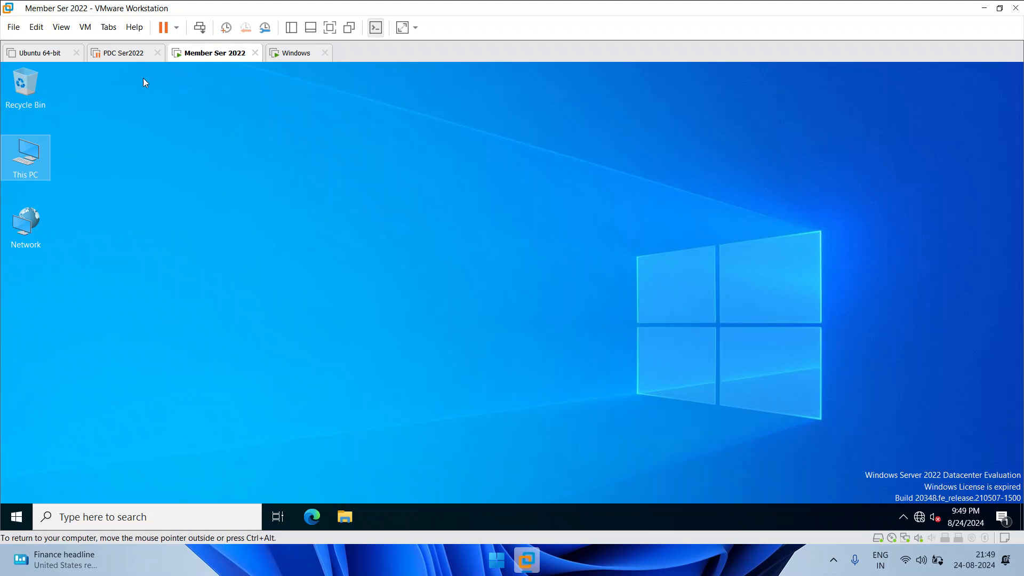
{"action": "left_click", "coordinate": [321, 223]}
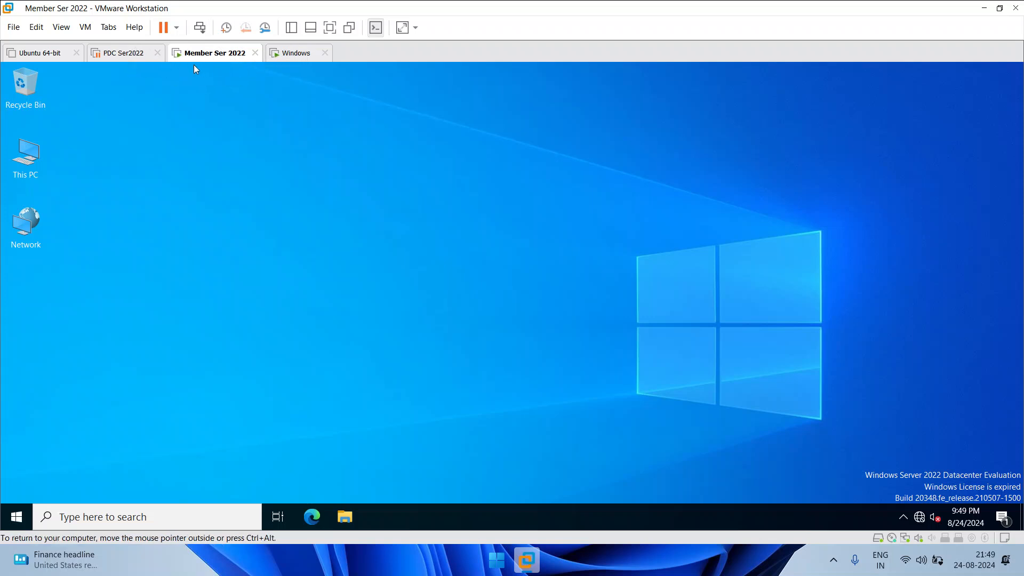
Step: Return to the Windows client, inspect its computer name and domain membership settings in System Properties, and close them without changes
{"action": "left_click", "coordinate": [295, 54]}
{"action": "left_click", "coordinate": [474, 249]}
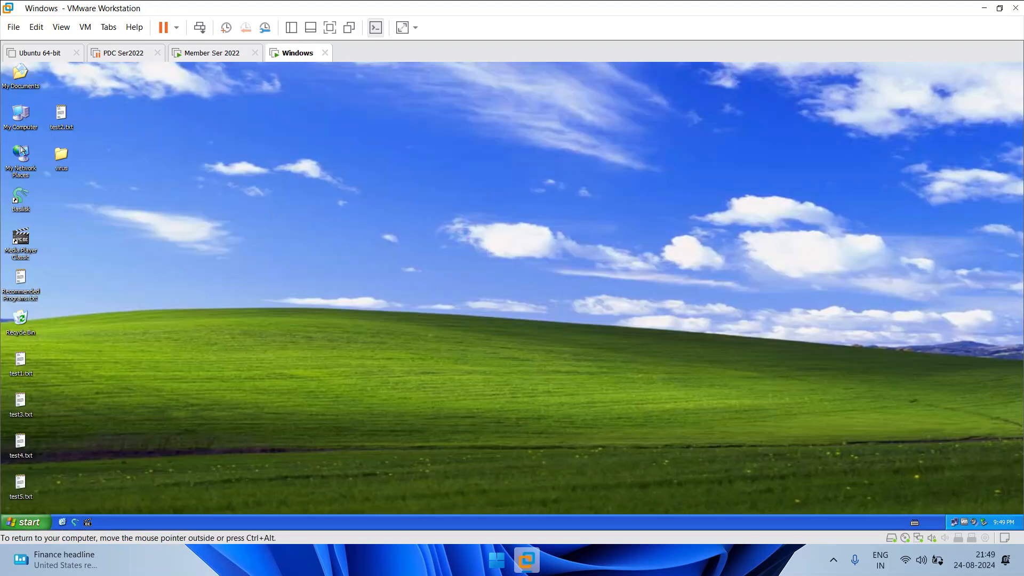
{"action": "right_click", "coordinate": [21, 173]}
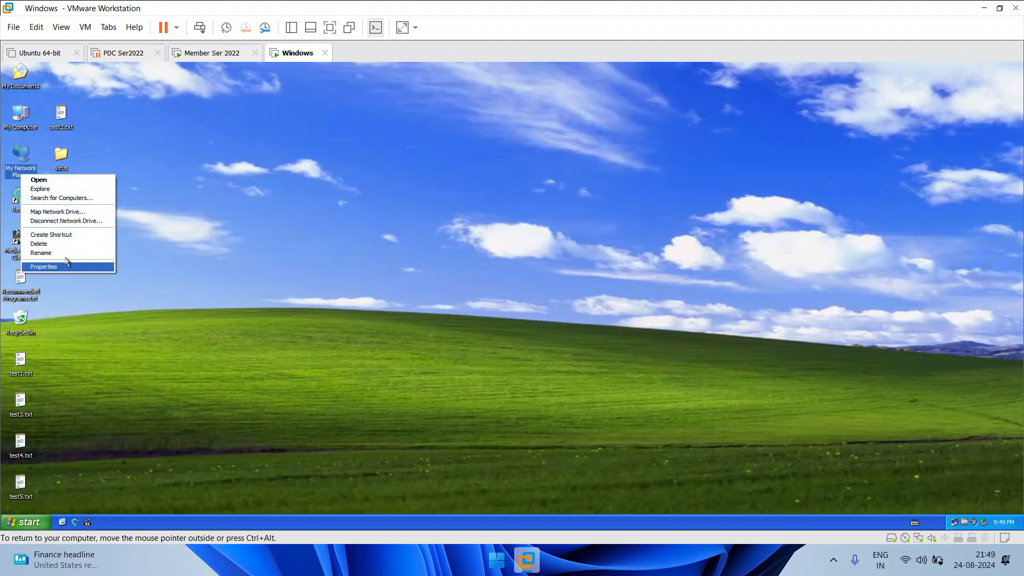
{"action": "right_click", "coordinate": [23, 120]}
{"action": "left_click", "coordinate": [80, 221]}
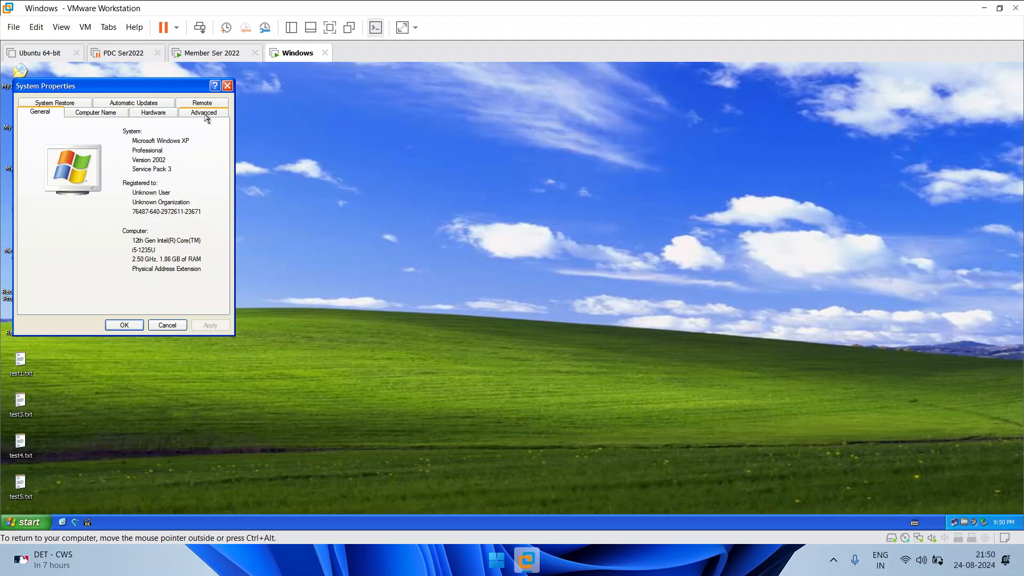
{"action": "left_click", "coordinate": [96, 112]}
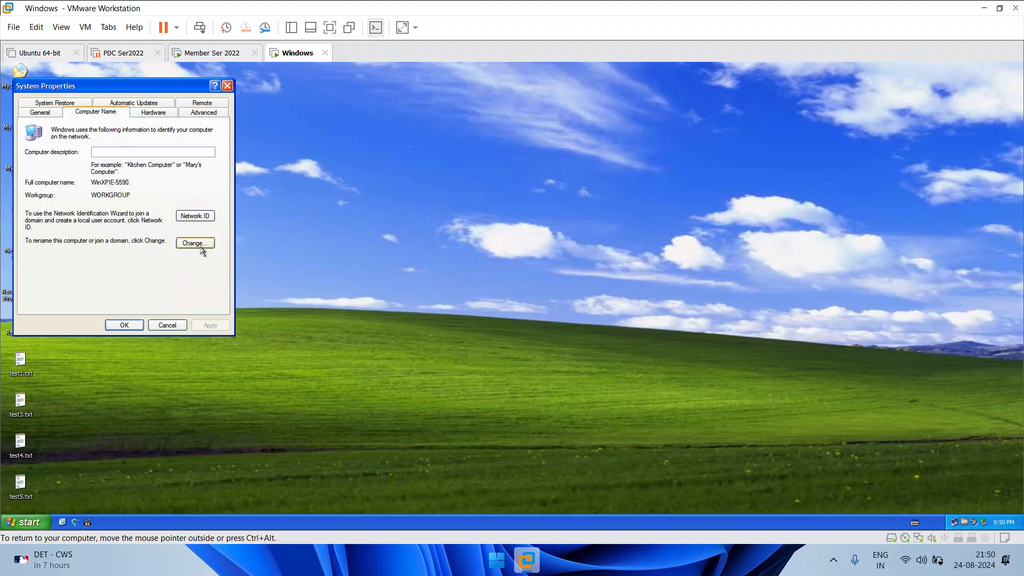
{"action": "left_click", "coordinate": [201, 247]}
{"action": "key", "text": "Escape"}
{"action": "left_click", "coordinate": [227, 86]}
{"action": "left_click", "coordinate": [527, 141]}
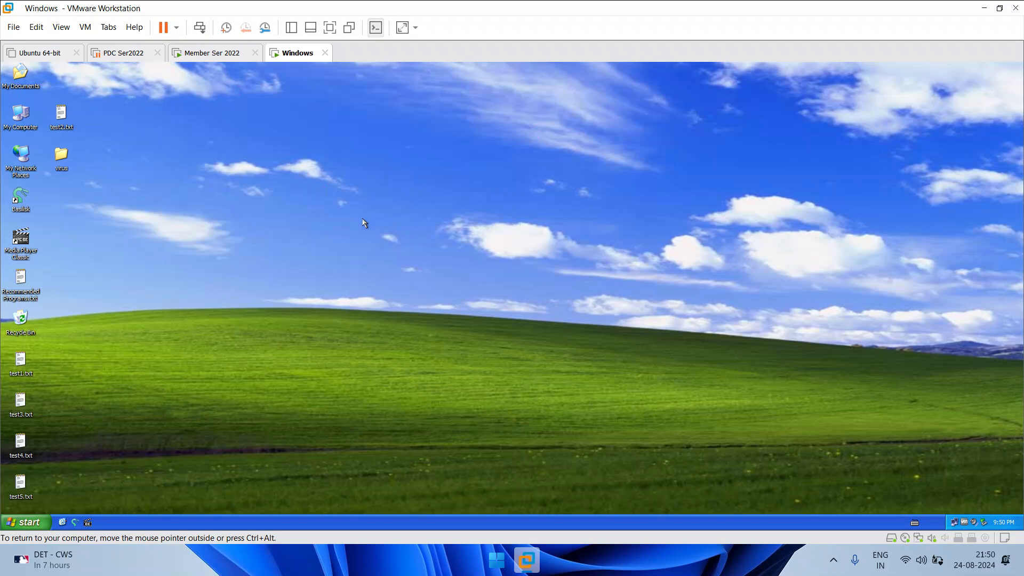